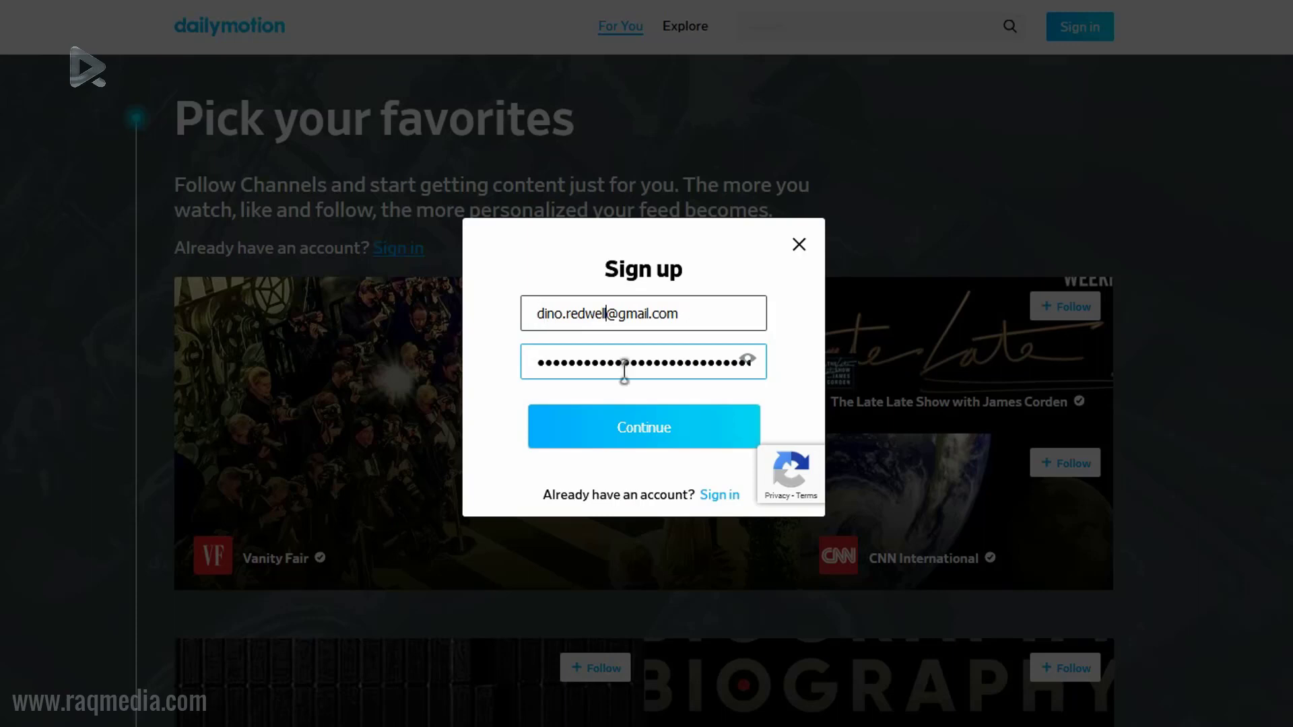
Replace the sign-up form's password with the pasted account password and continue to the account creation notice
{"action": "left_click", "coordinate": [670, 367]}
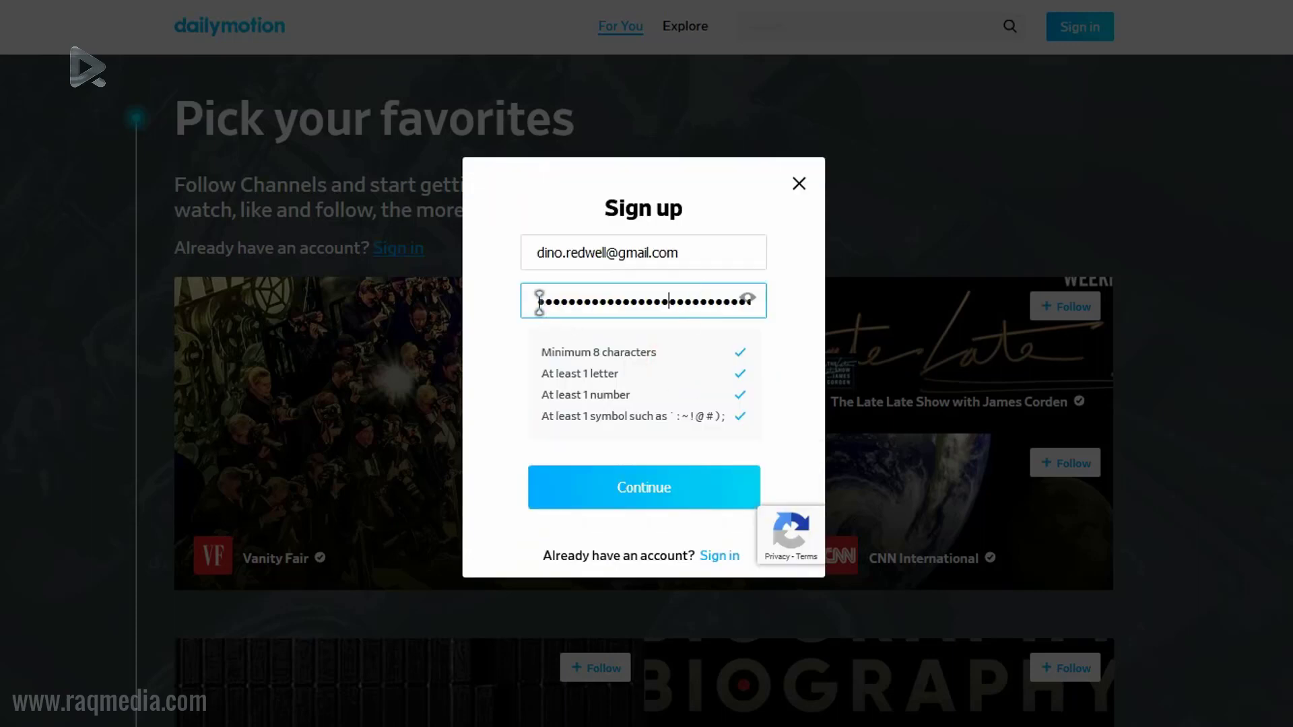
{"action": "left_click_drag", "start_coordinate": [539, 301], "coordinate": [797, 295]}
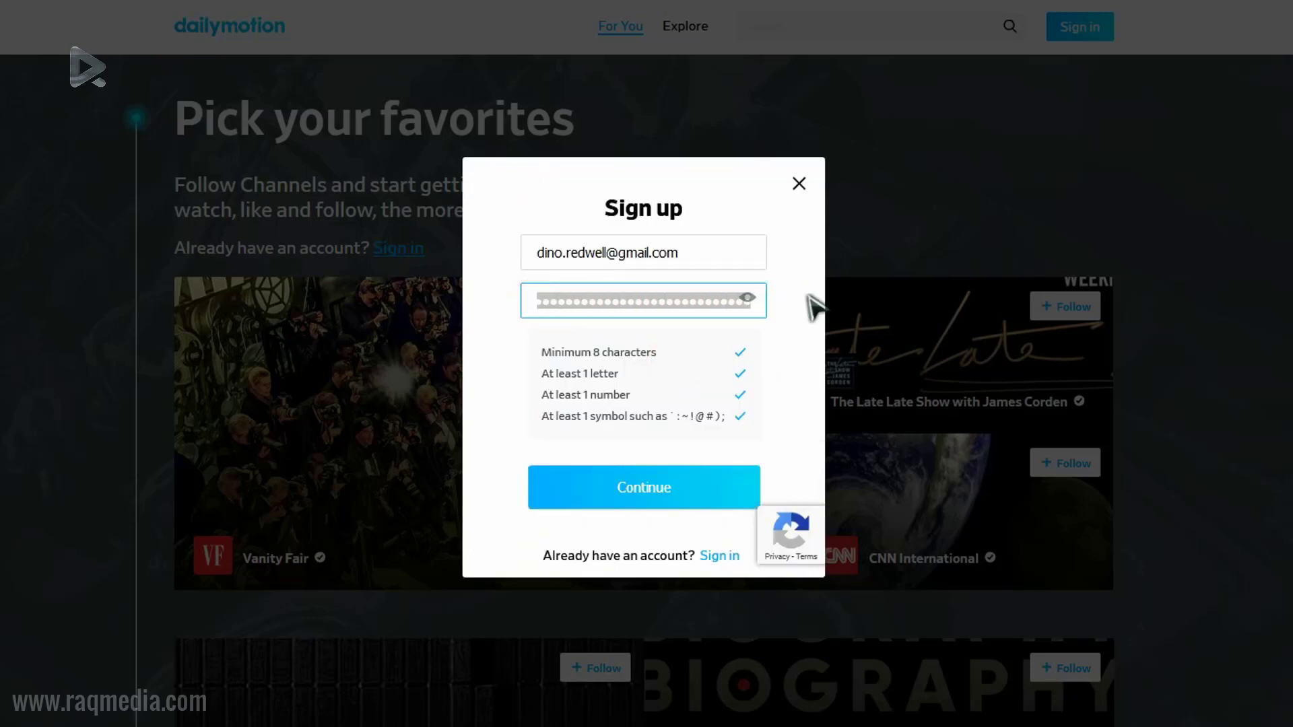
{"action": "right_click", "coordinate": [705, 300]}
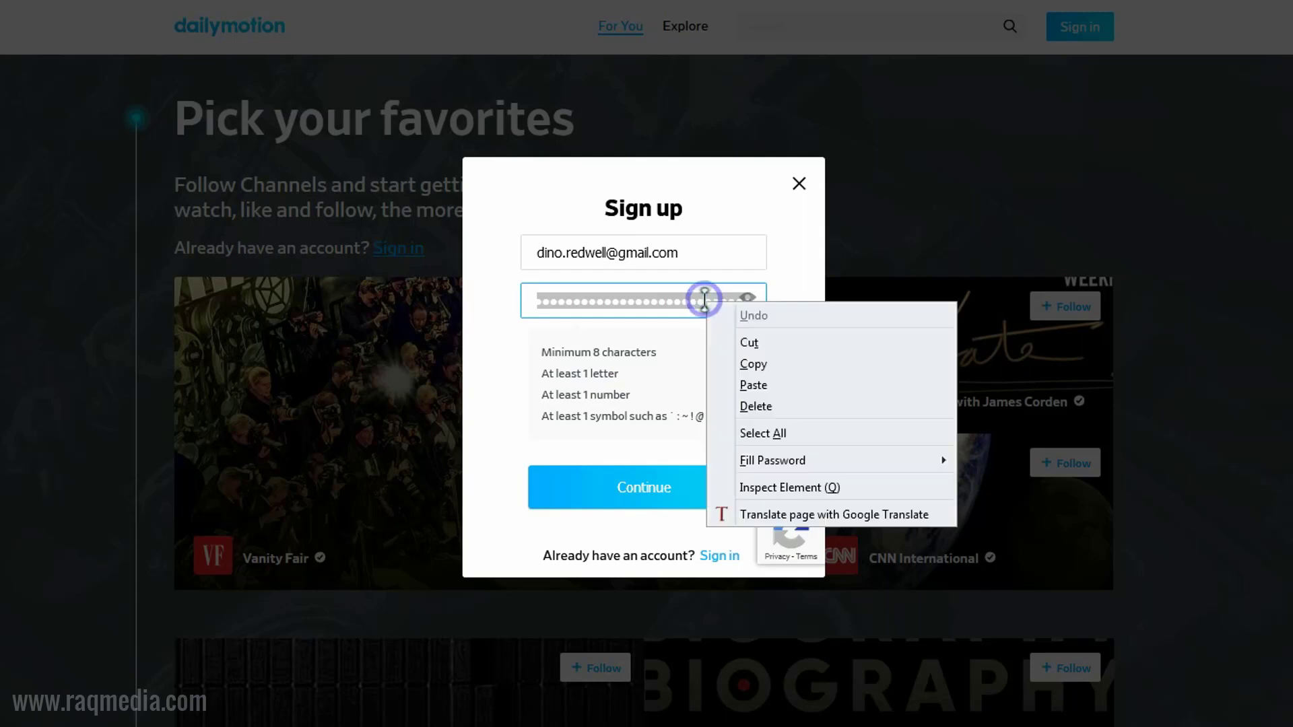
{"action": "left_click", "coordinate": [814, 385]}
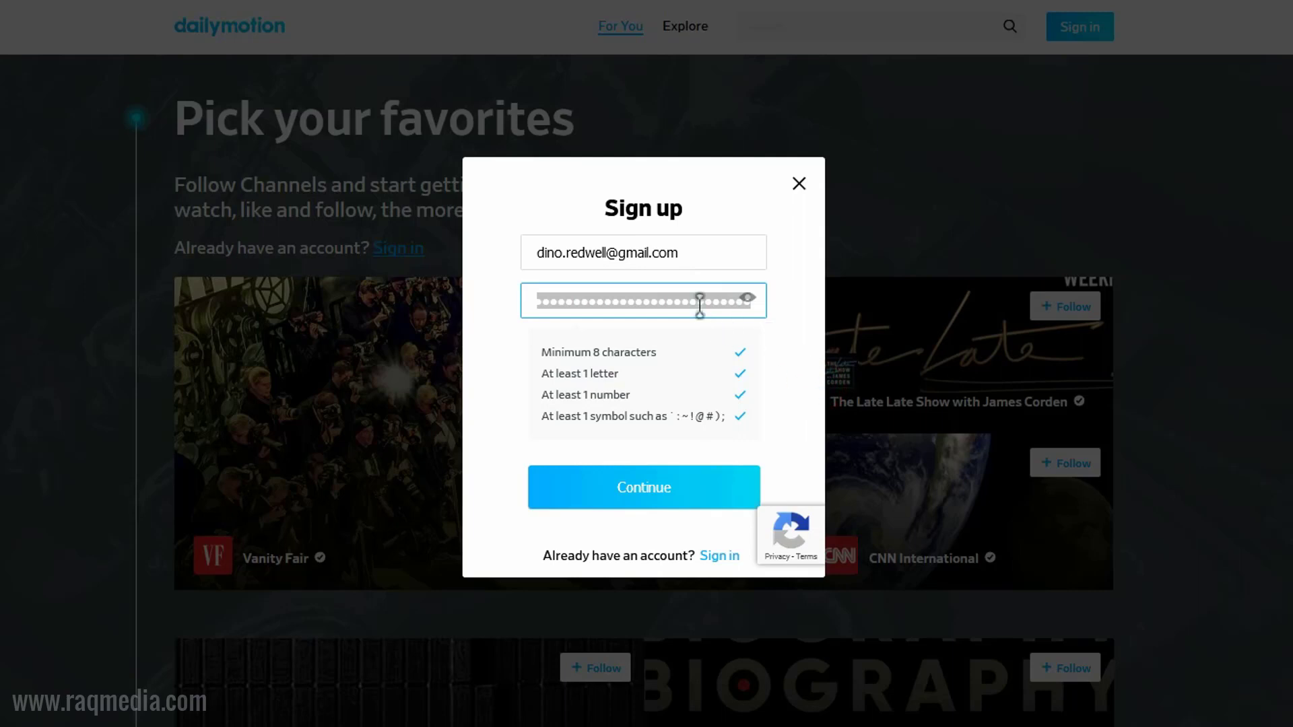
{"action": "key", "text": "BackSpace"}
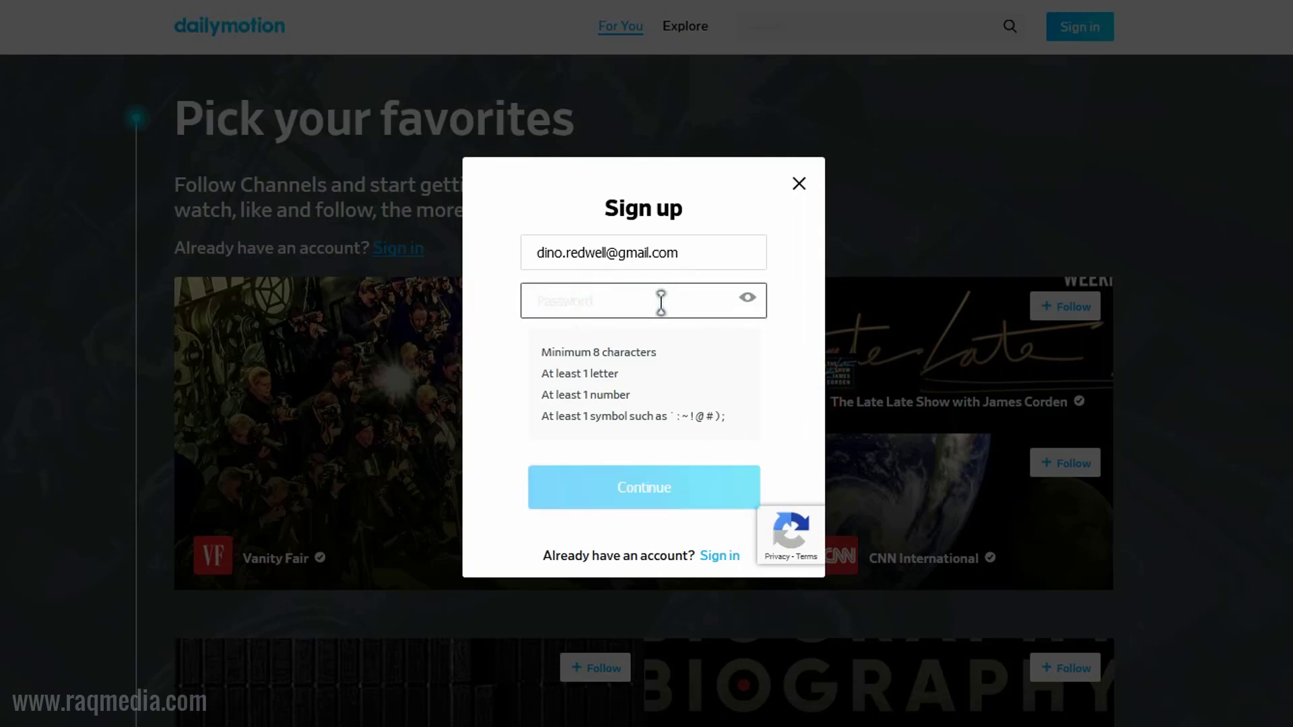
{"action": "key", "text": "ctrl+v"}
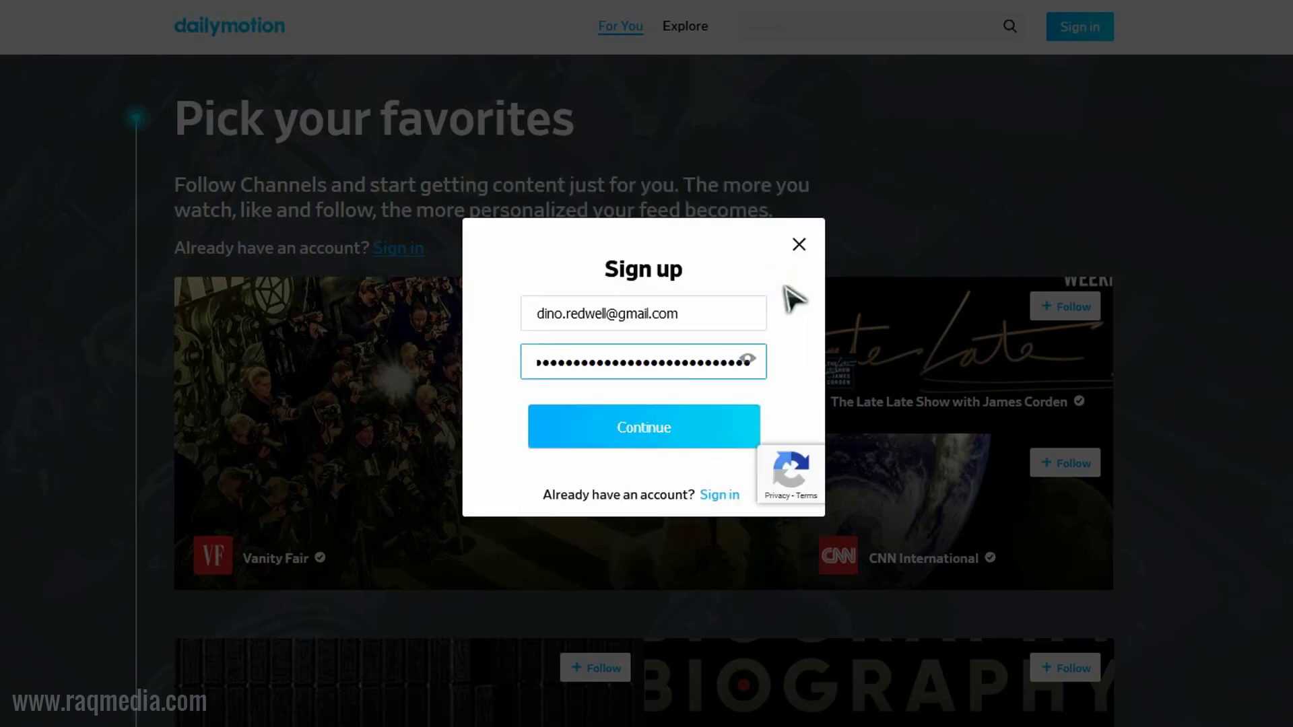
{"action": "left_click", "coordinate": [659, 444]}
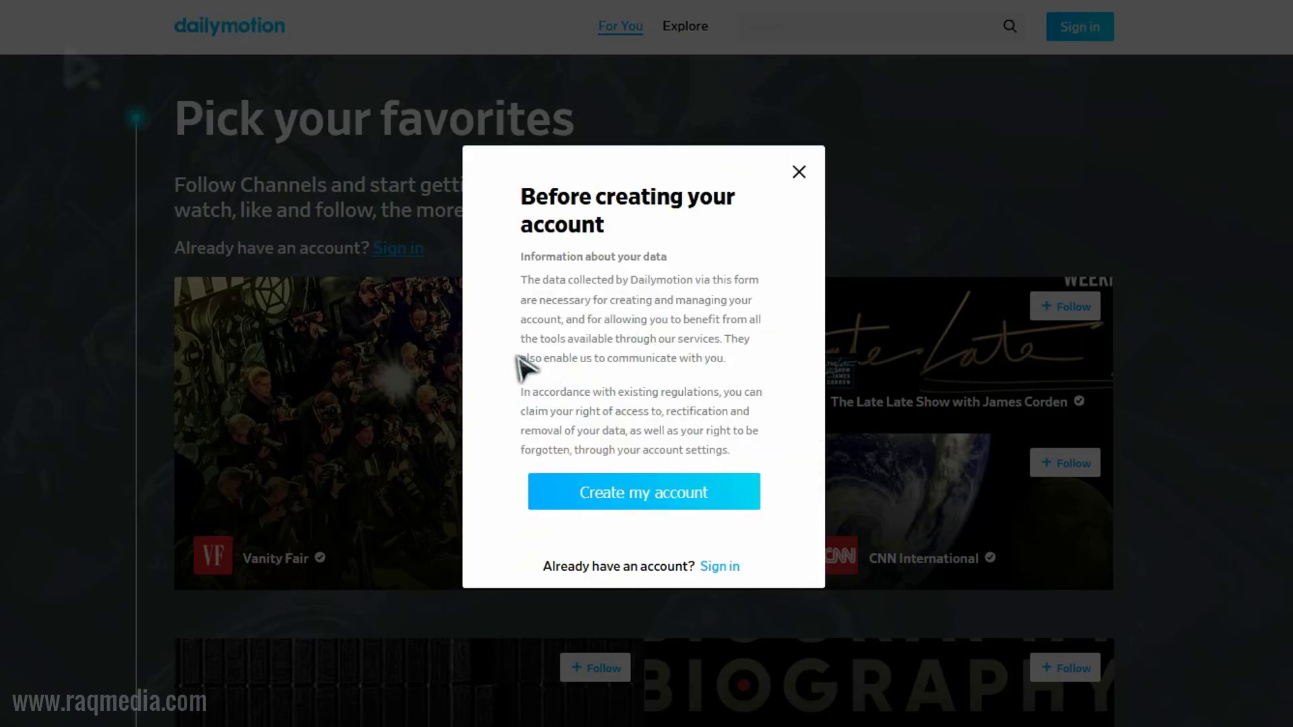
Review the information about data collection and confirm the creation of the account
{"action": "scroll", "coordinate": [532, 391], "scroll_direction": "down", "scroll_amount": 3}
{"action": "scroll", "coordinate": [522, 391], "scroll_direction": "up", "scroll_amount": 3}
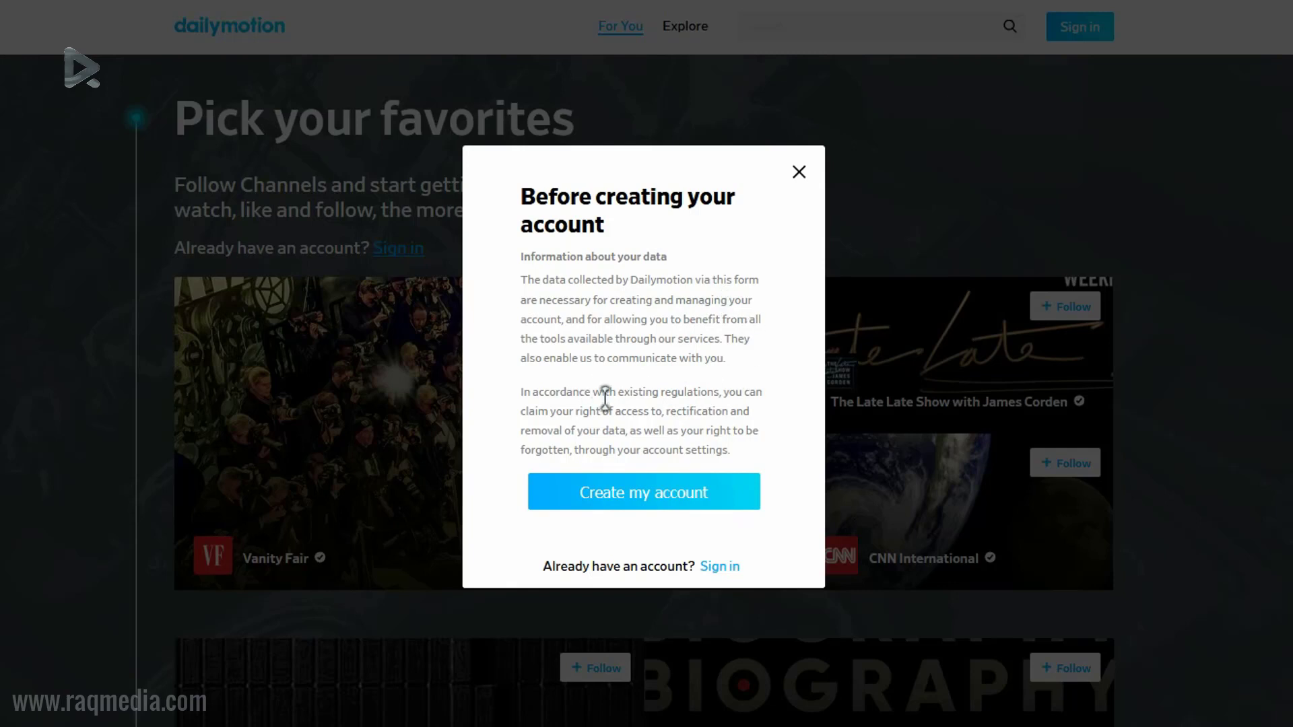
{"action": "scroll", "coordinate": [528, 433], "scroll_direction": "down", "scroll_amount": 2}
{"action": "scroll", "coordinate": [528, 433], "scroll_direction": "up", "scroll_amount": 2}
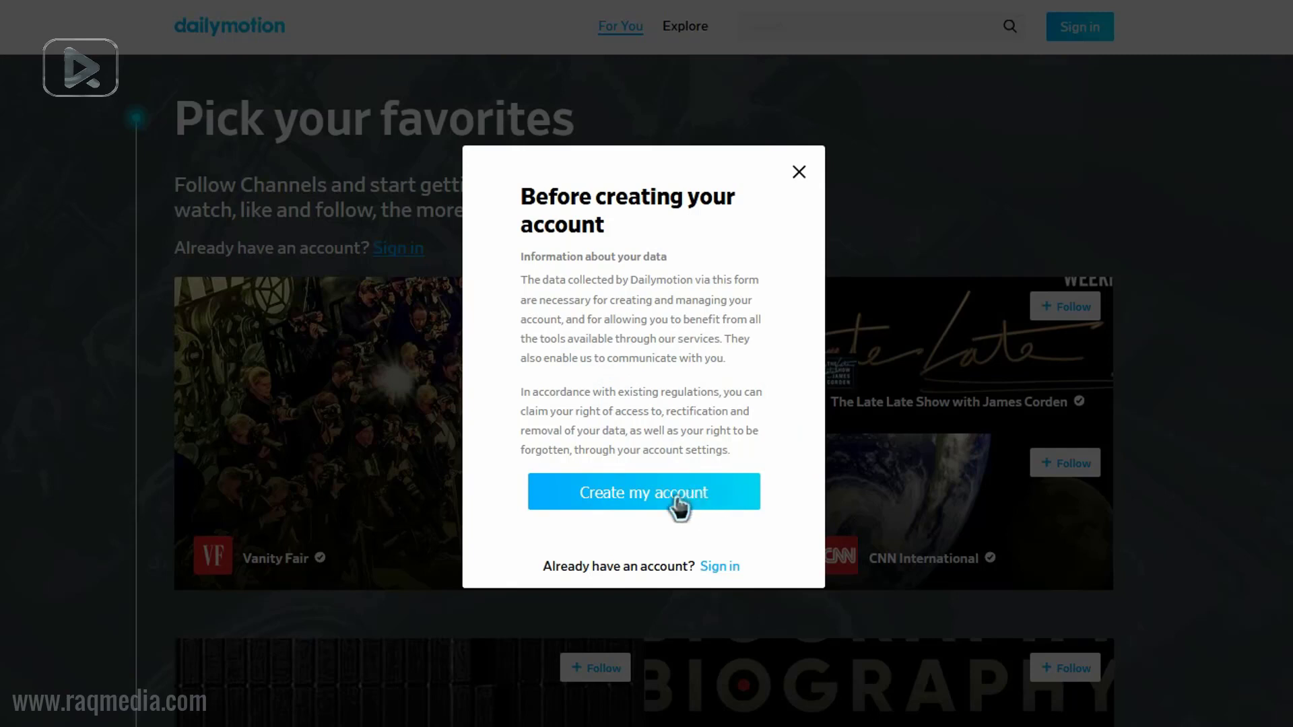
{"action": "left_click", "coordinate": [660, 511]}
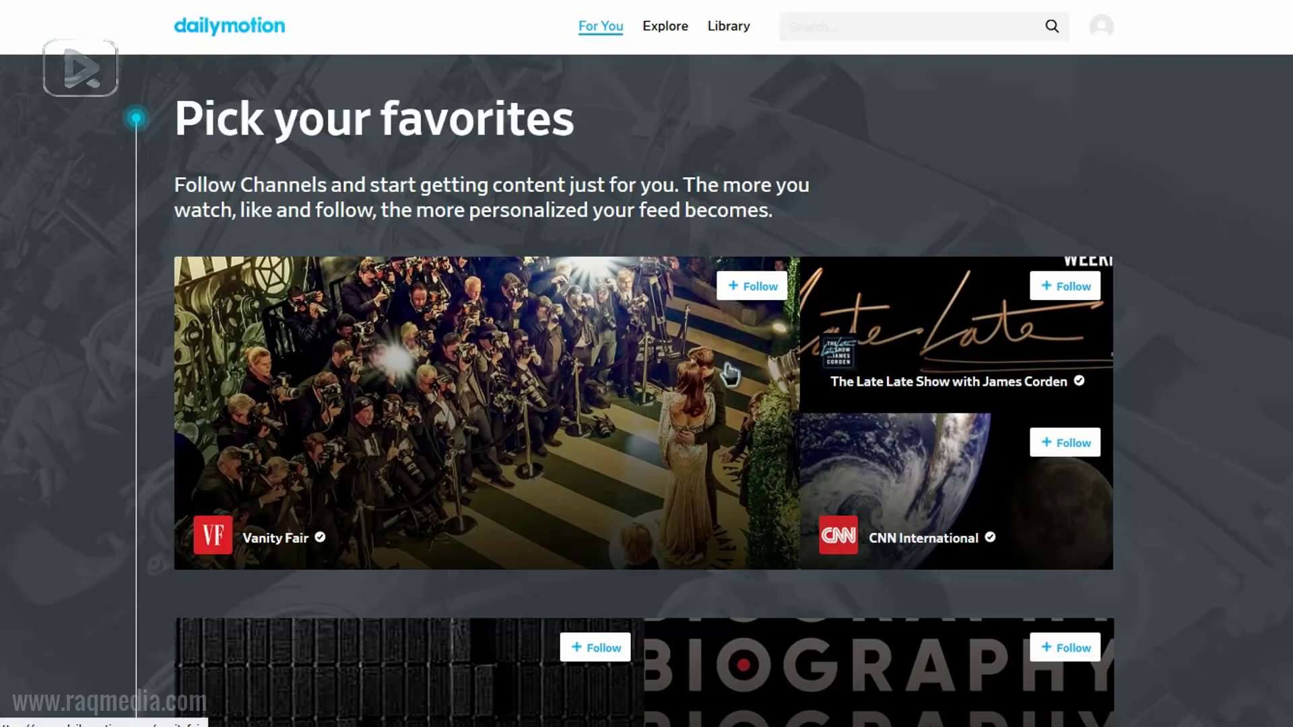
Open the settings of the newly created account
{"action": "left_click", "coordinate": [1105, 30]}
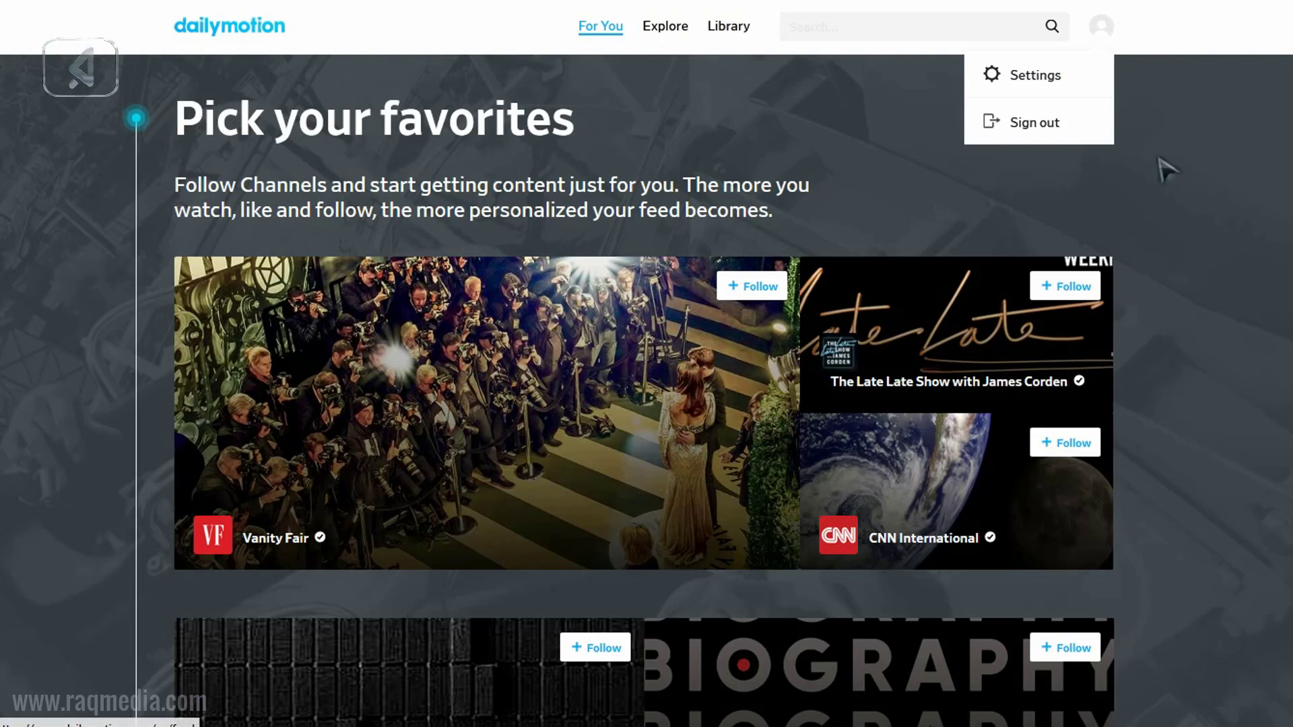
{"action": "left_click", "coordinate": [1205, 176]}
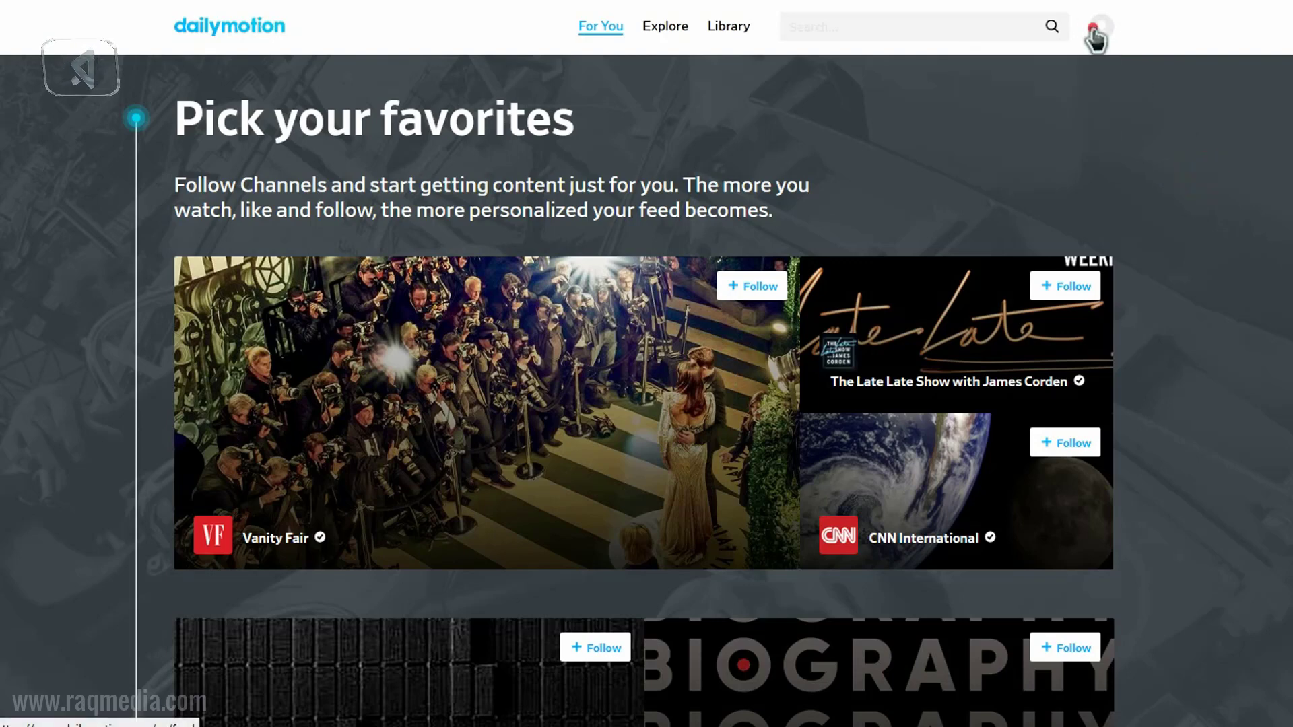
{"action": "left_click", "coordinate": [1098, 28]}
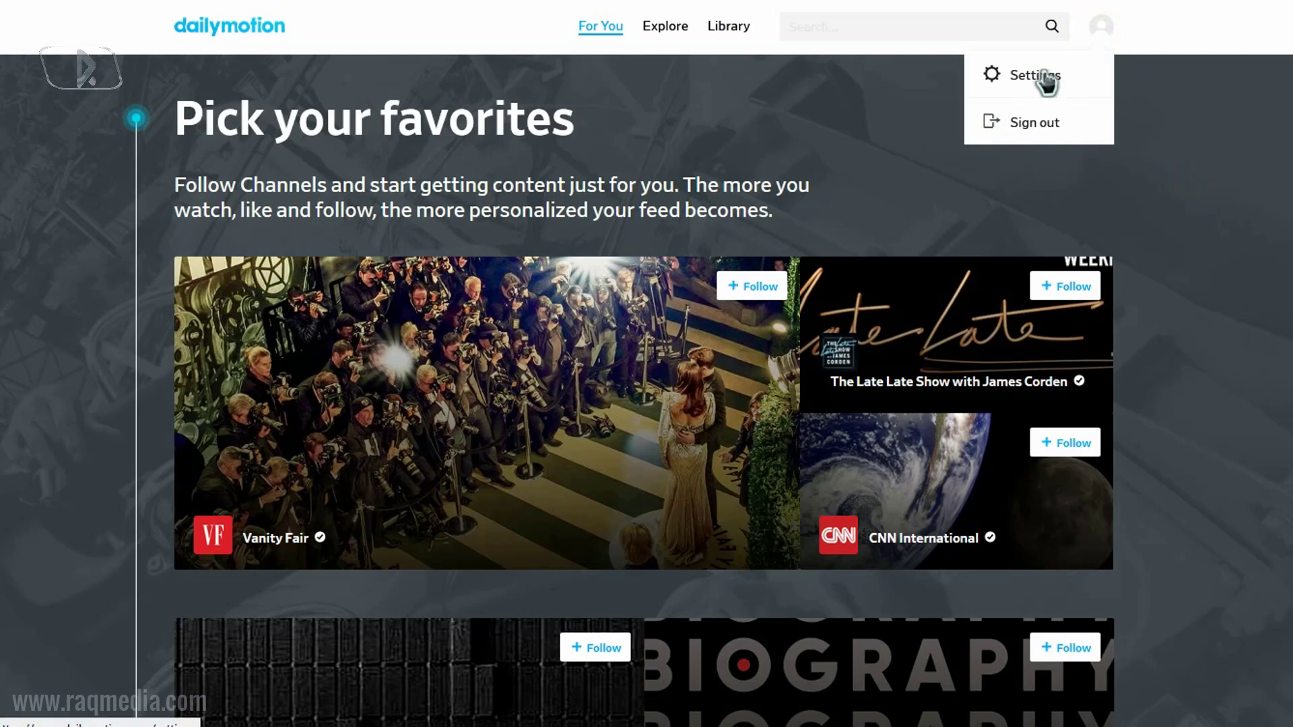
{"action": "left_click", "coordinate": [1042, 72]}
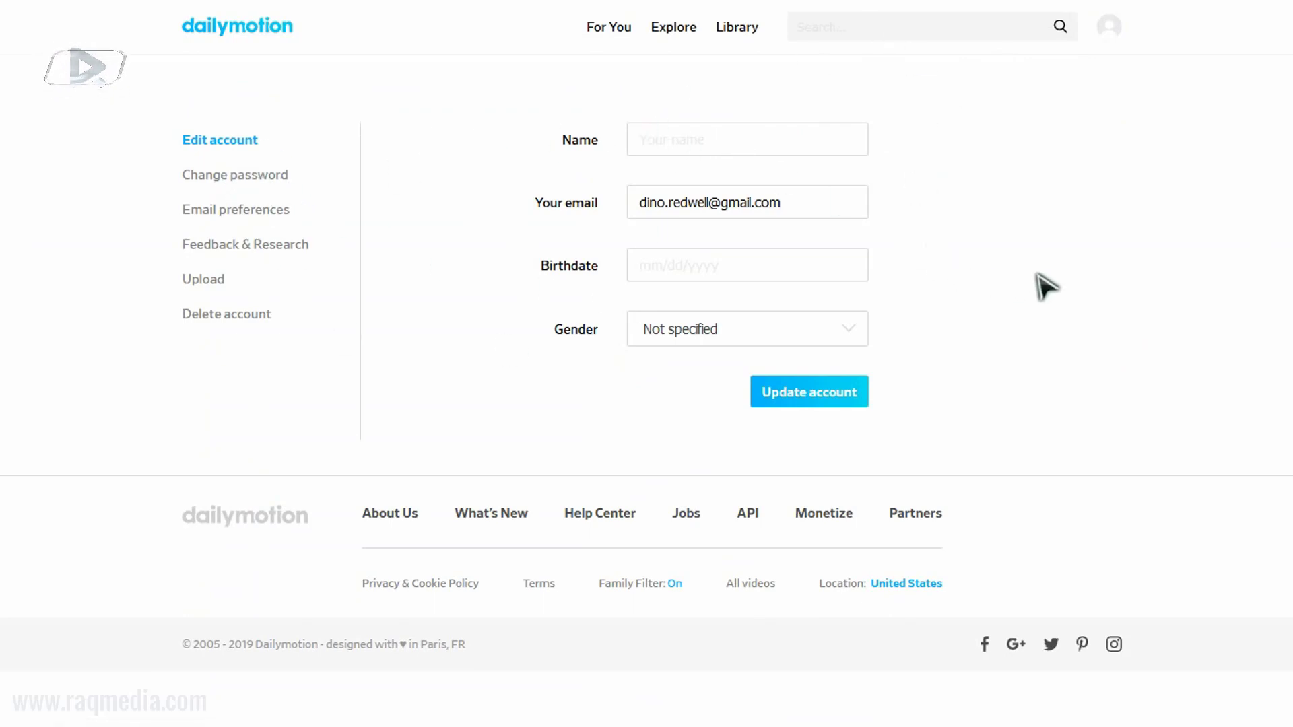
Fill in the account details with the name RaQMedia, the birthdate and gender Male, and update the account
{"action": "left_click", "coordinate": [713, 138]}
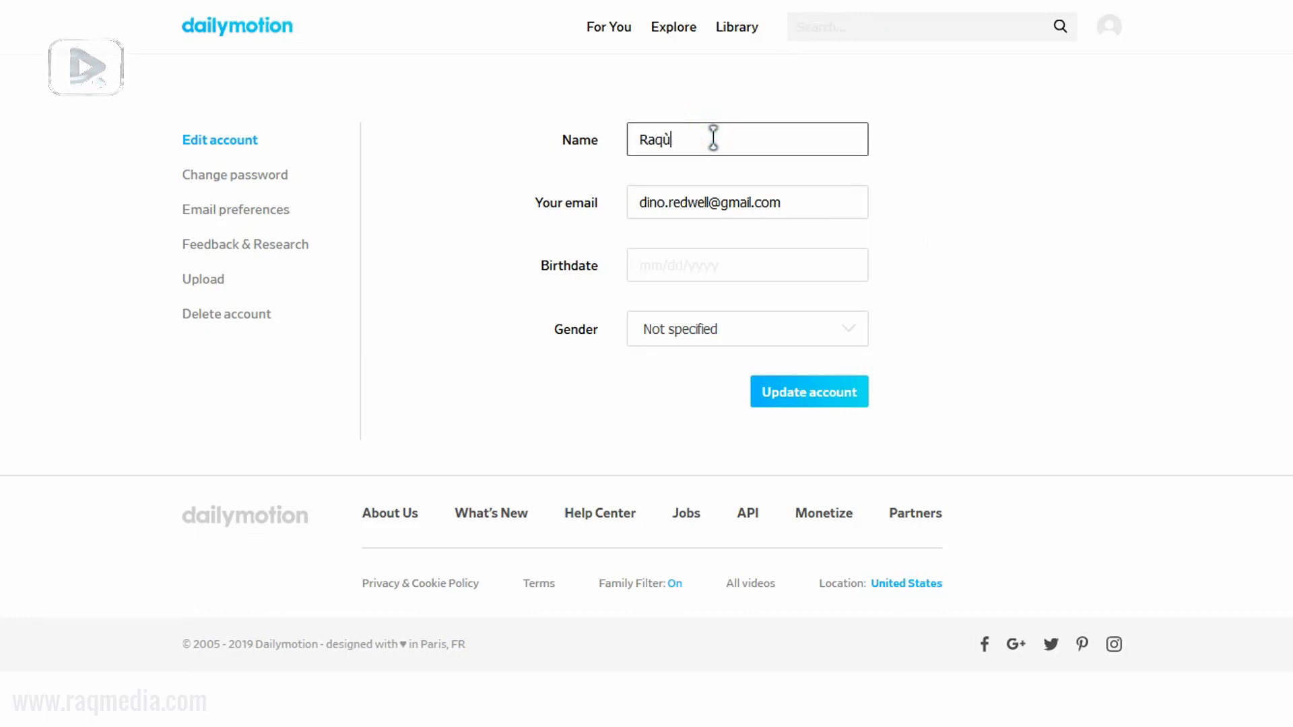
{"action": "left_click", "coordinate": [563, 271]}
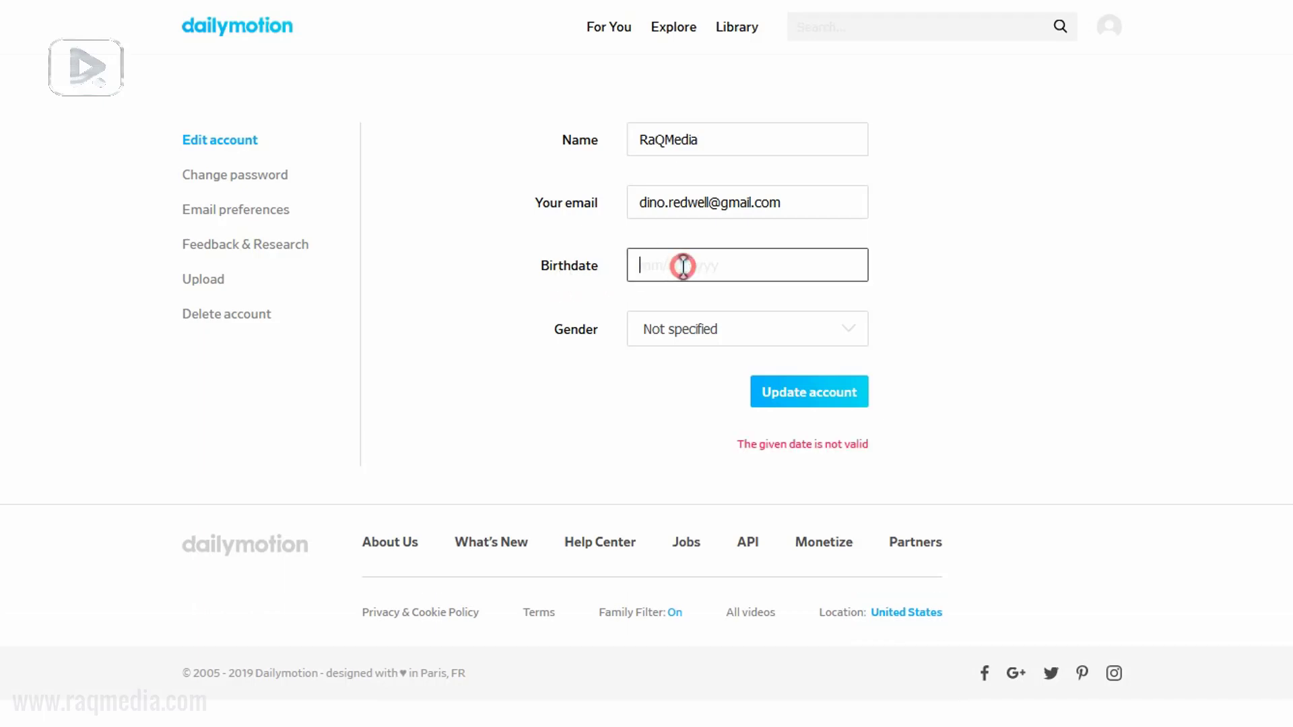
{"action": "left_click", "coordinate": [738, 331]}
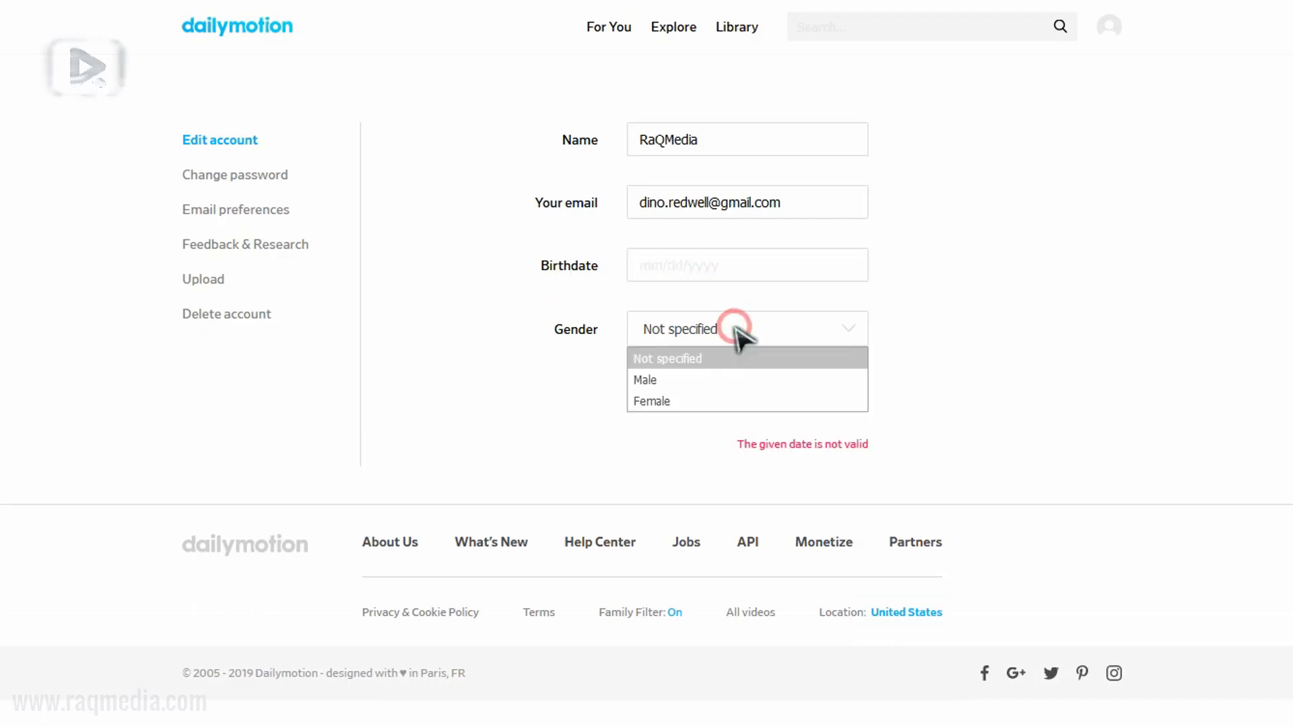
{"action": "left_click", "coordinate": [731, 381]}
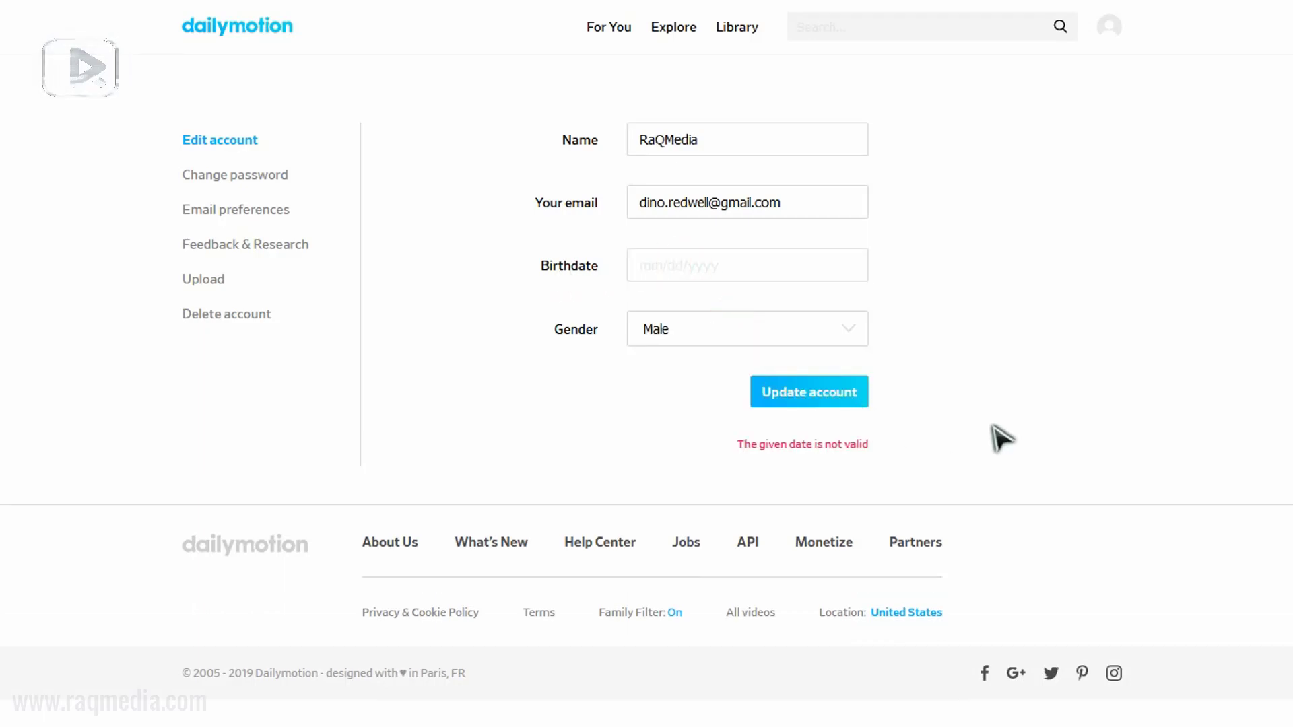
{"action": "left_click", "coordinate": [847, 323]}
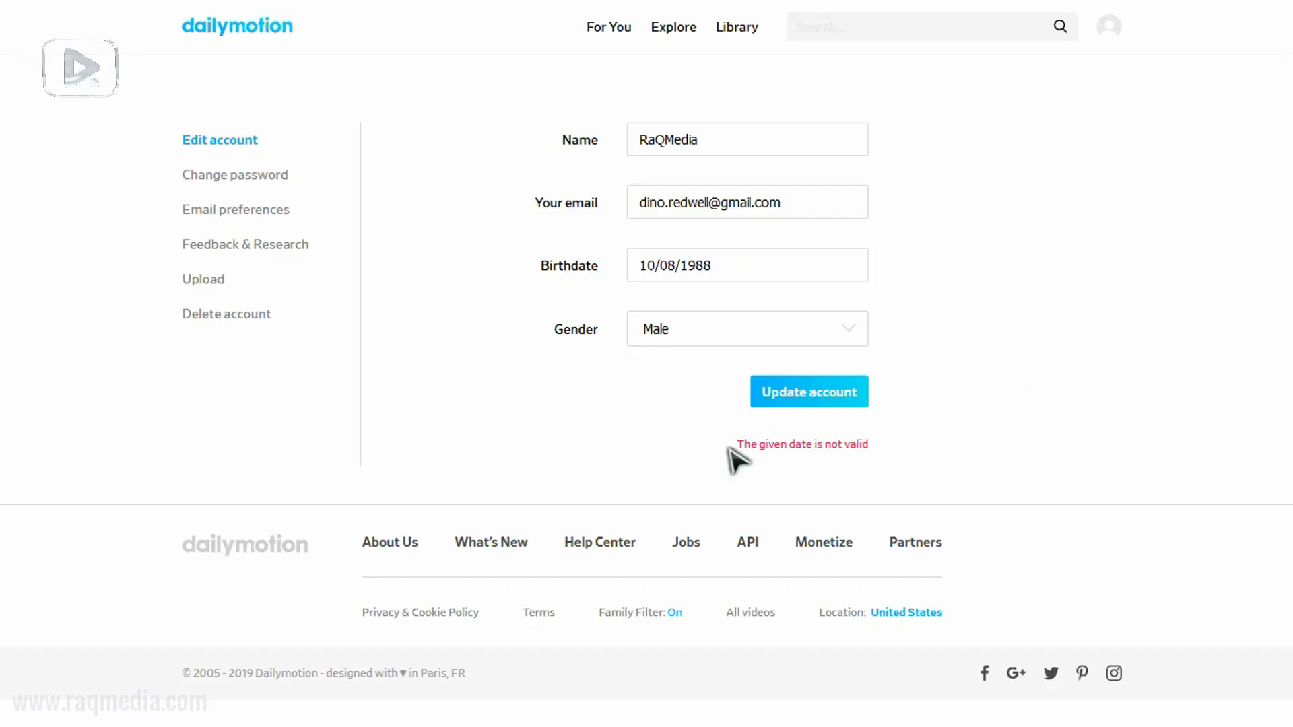
{"action": "left_click", "coordinate": [815, 397]}
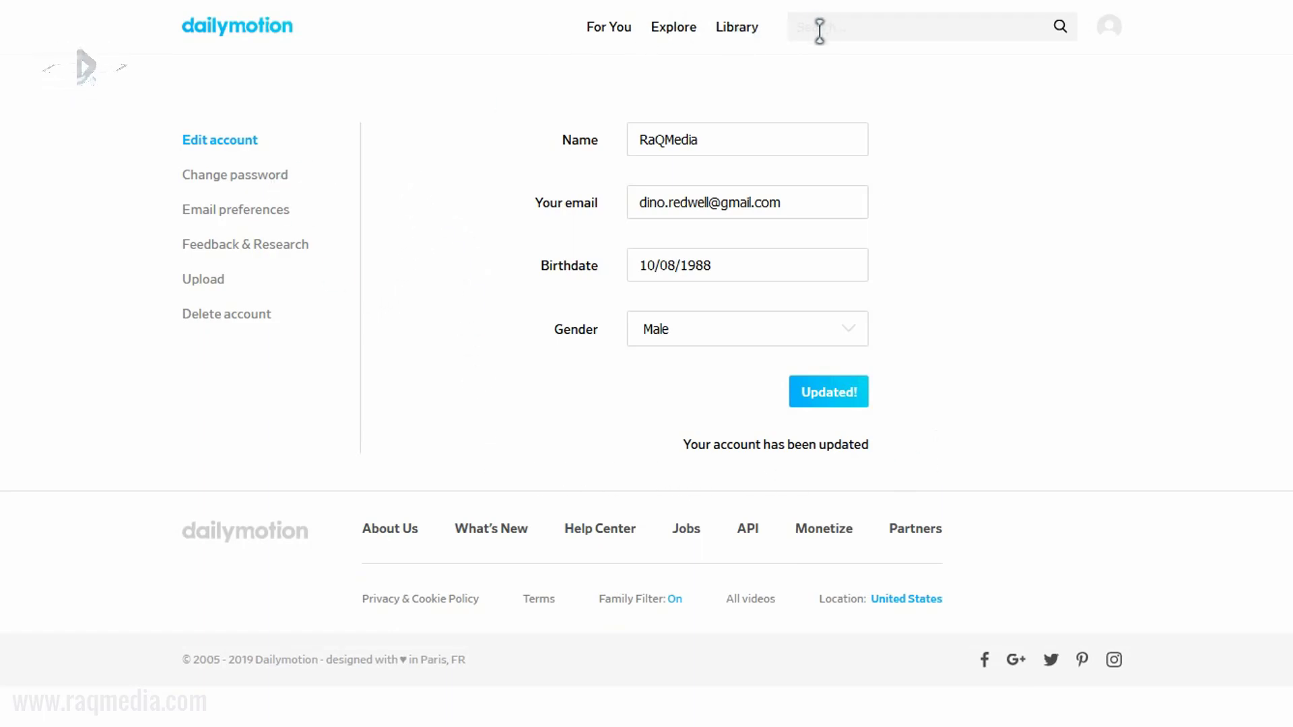
Look through the suggested channels on the For You page, down to the Partners link in the footer
{"action": "left_click", "coordinate": [626, 28]}
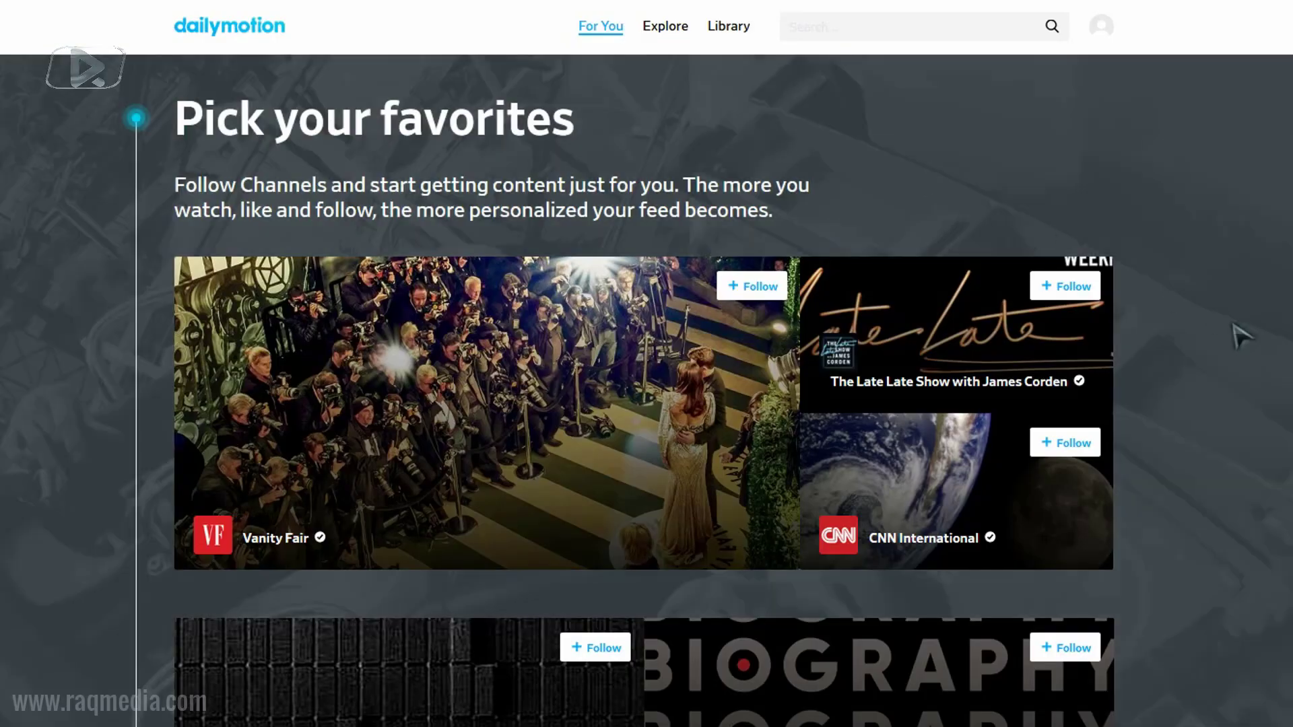
{"action": "scroll", "coordinate": [1224, 484], "scroll_direction": "down", "scroll_amount": 10}
{"action": "scroll", "coordinate": [1224, 483], "scroll_direction": "down", "scroll_amount": 5}
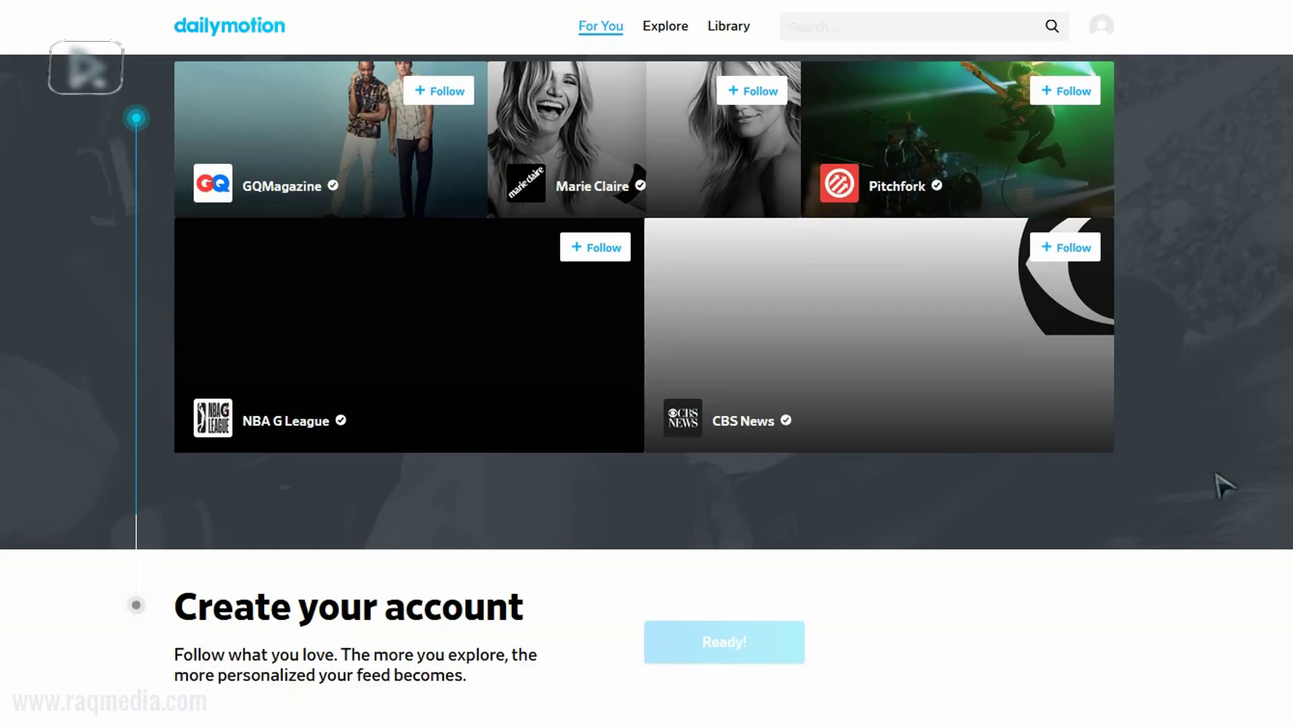
{"action": "scroll", "coordinate": [1224, 483], "scroll_direction": "up", "scroll_amount": 3}
{"action": "scroll", "coordinate": [1224, 484], "scroll_direction": "down", "scroll_amount": 3}
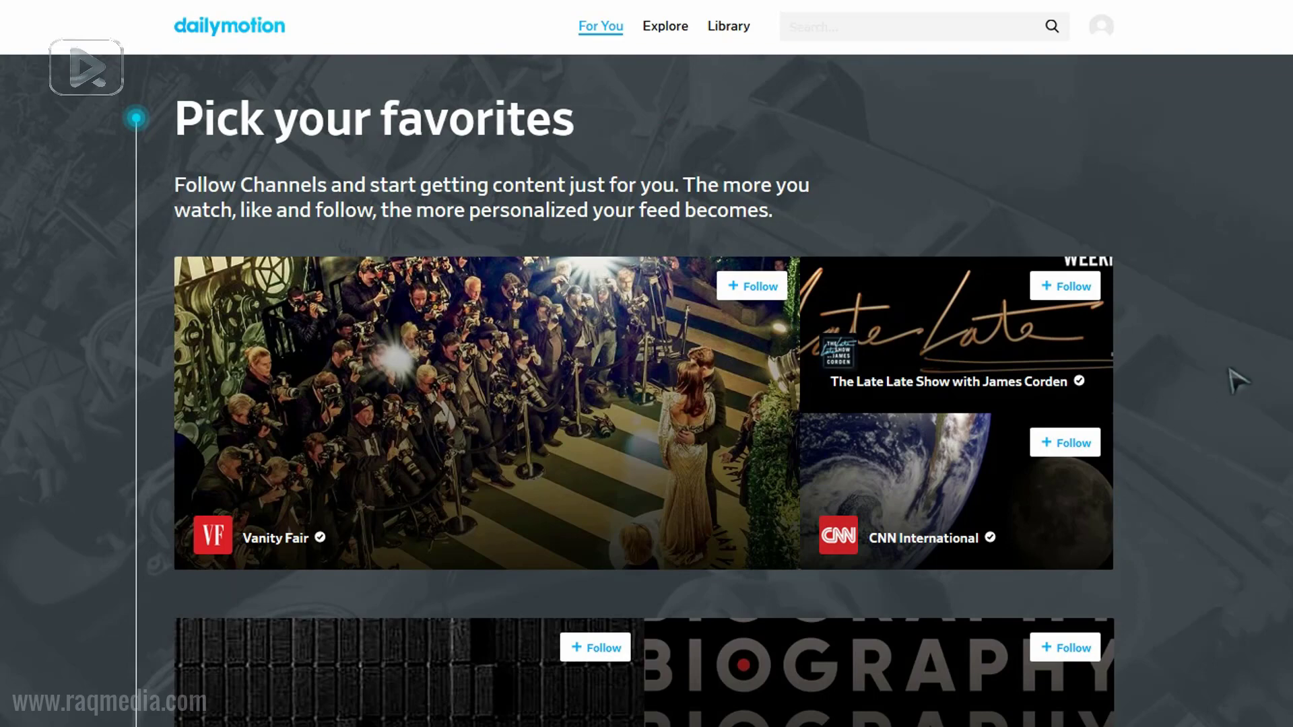
{"action": "scroll", "coordinate": [49, 424], "scroll_direction": "down", "scroll_amount": 10}
{"action": "scroll", "coordinate": [49, 424], "scroll_direction": "down", "scroll_amount": 3}
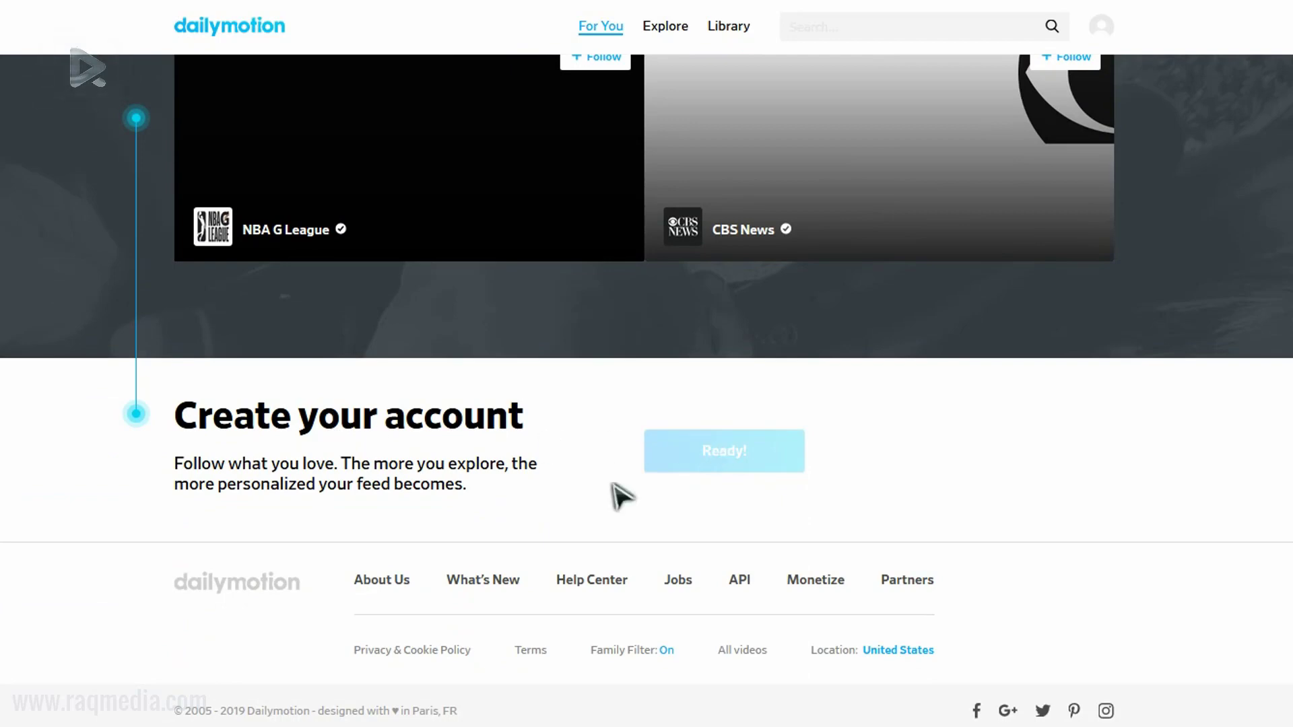
{"action": "left_click", "coordinate": [907, 587]}
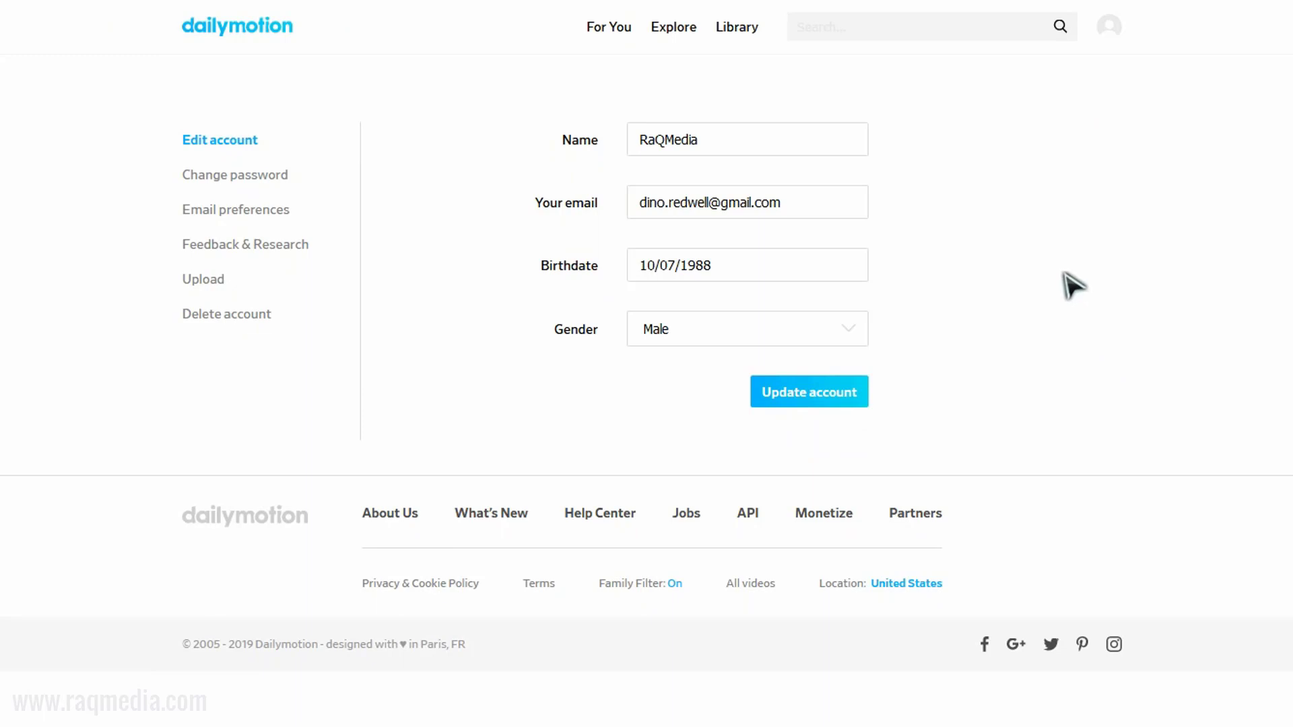
In the account's upload settings, set the username to RaQMedia and request the email verification
{"action": "left_click", "coordinate": [233, 283]}
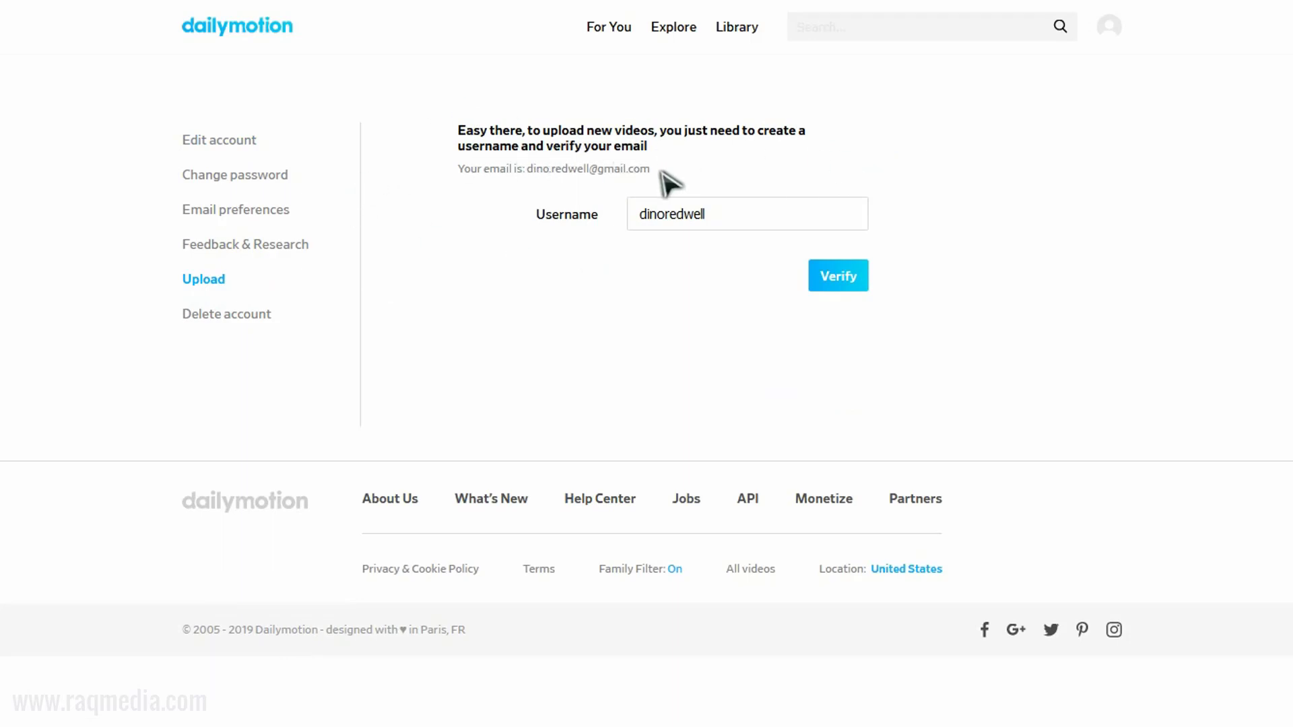
{"action": "left_click_drag", "start_coordinate": [761, 213], "coordinate": [626, 210]}
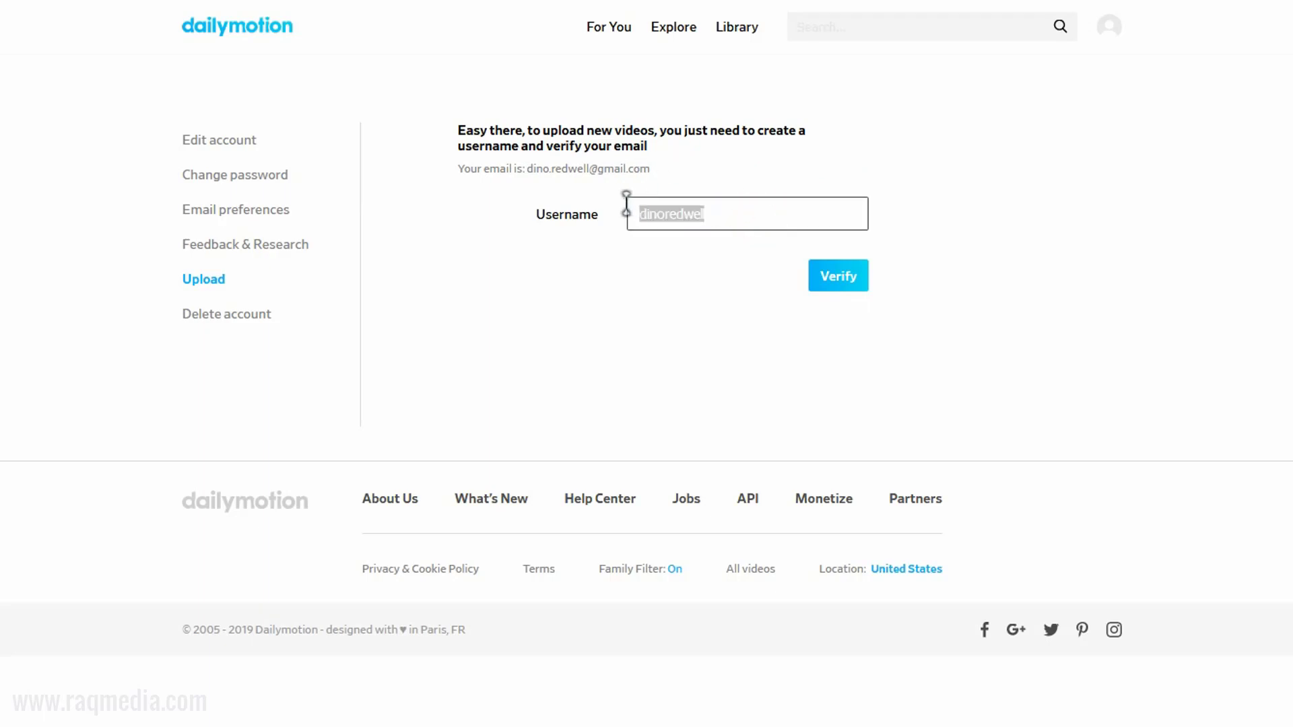
{"action": "type", "text": "RaQMedia"}
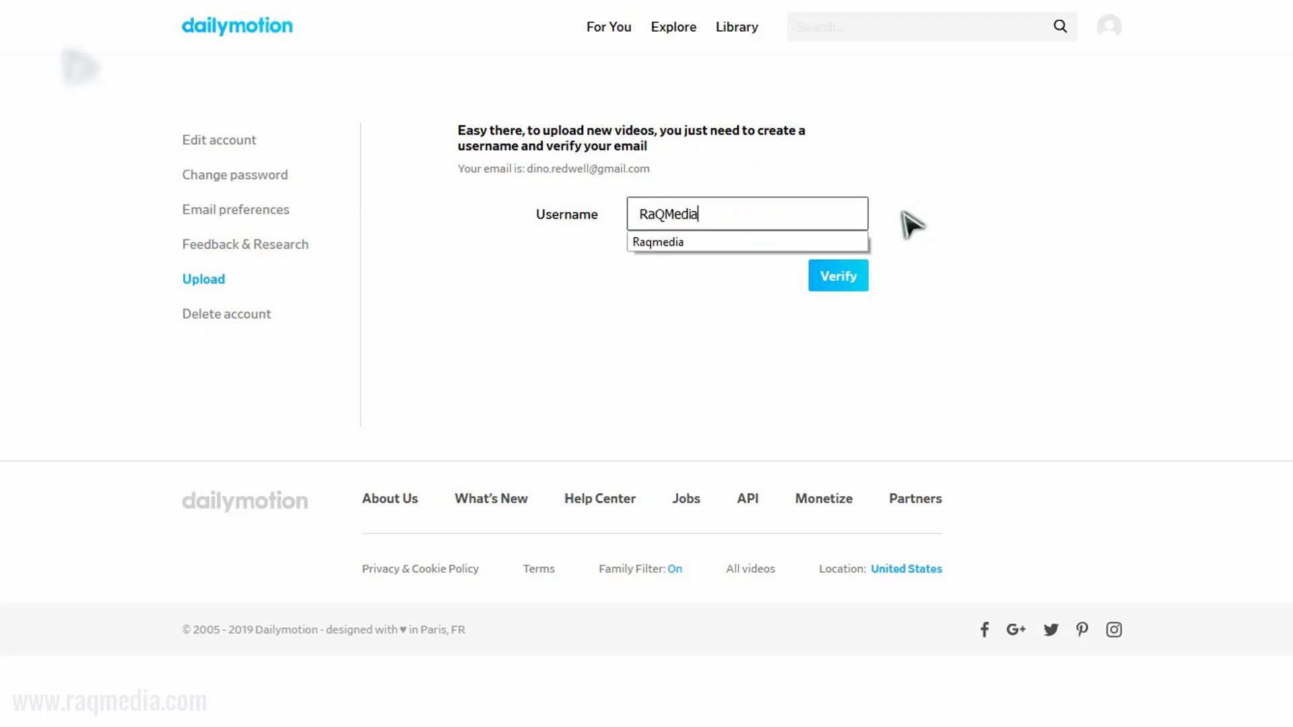
{"action": "left_click", "coordinate": [925, 199]}
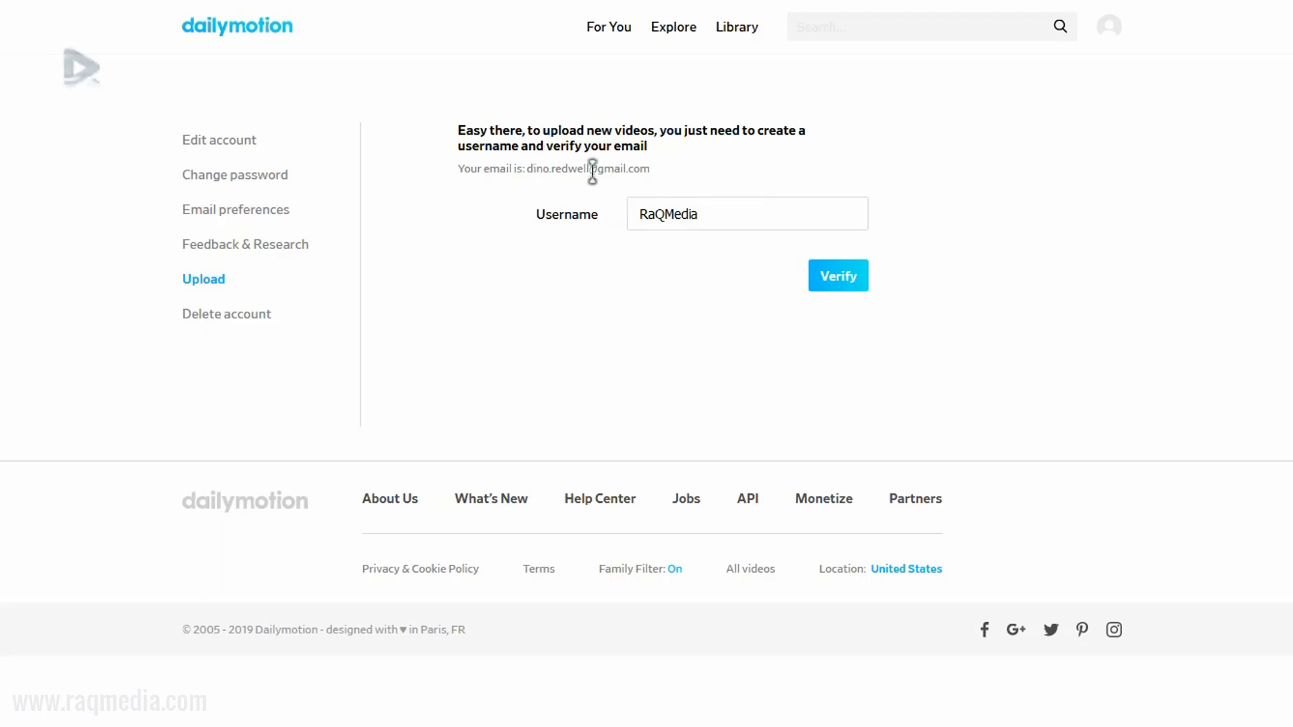
{"action": "left_click", "coordinate": [830, 286]}
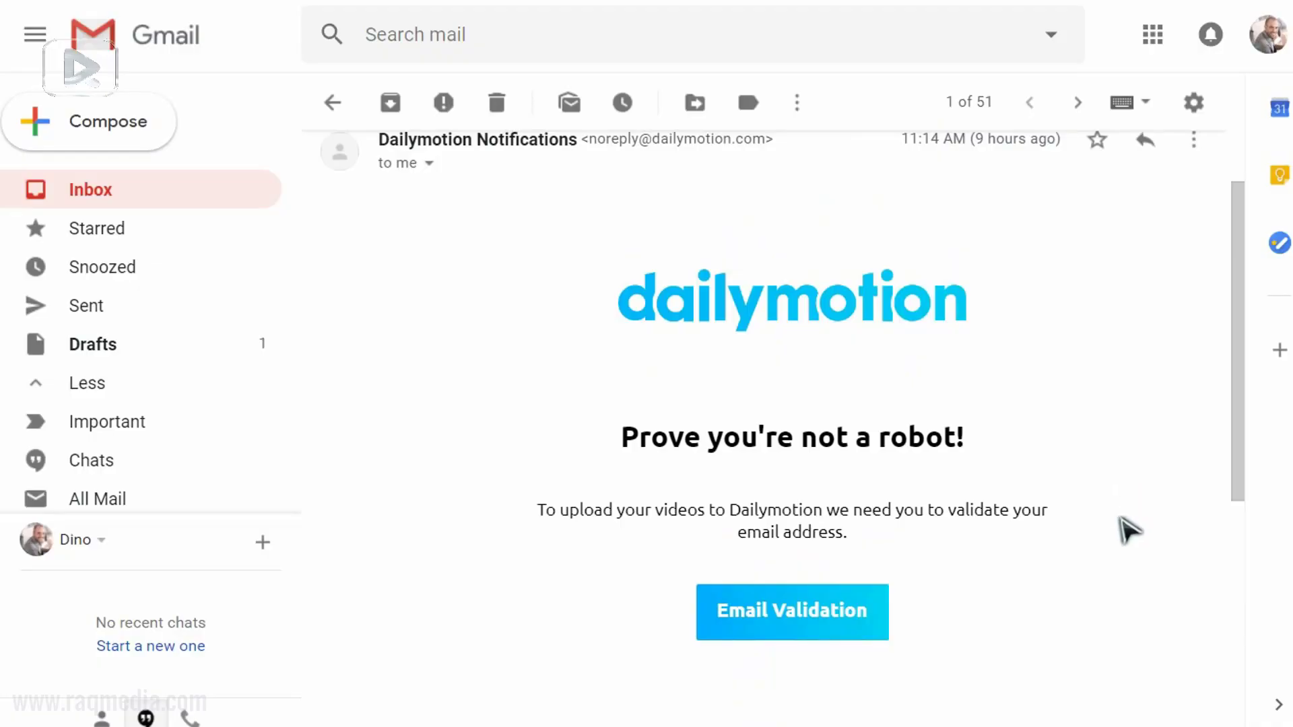
Switch to Gmail and validate the email address from the Dailymotion Notifications message
{"action": "right_click", "coordinate": [842, 614]}
{"action": "left_click", "coordinate": [1074, 404]}
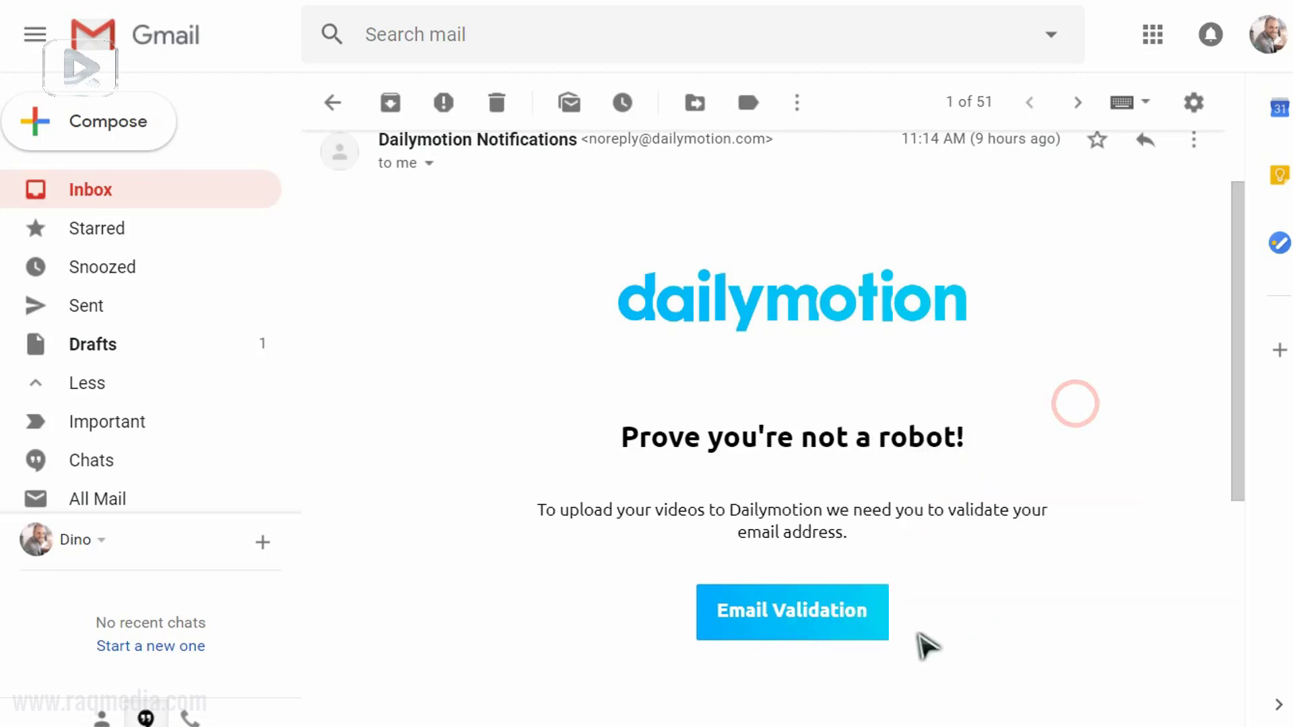
{"action": "left_click", "coordinate": [815, 627]}
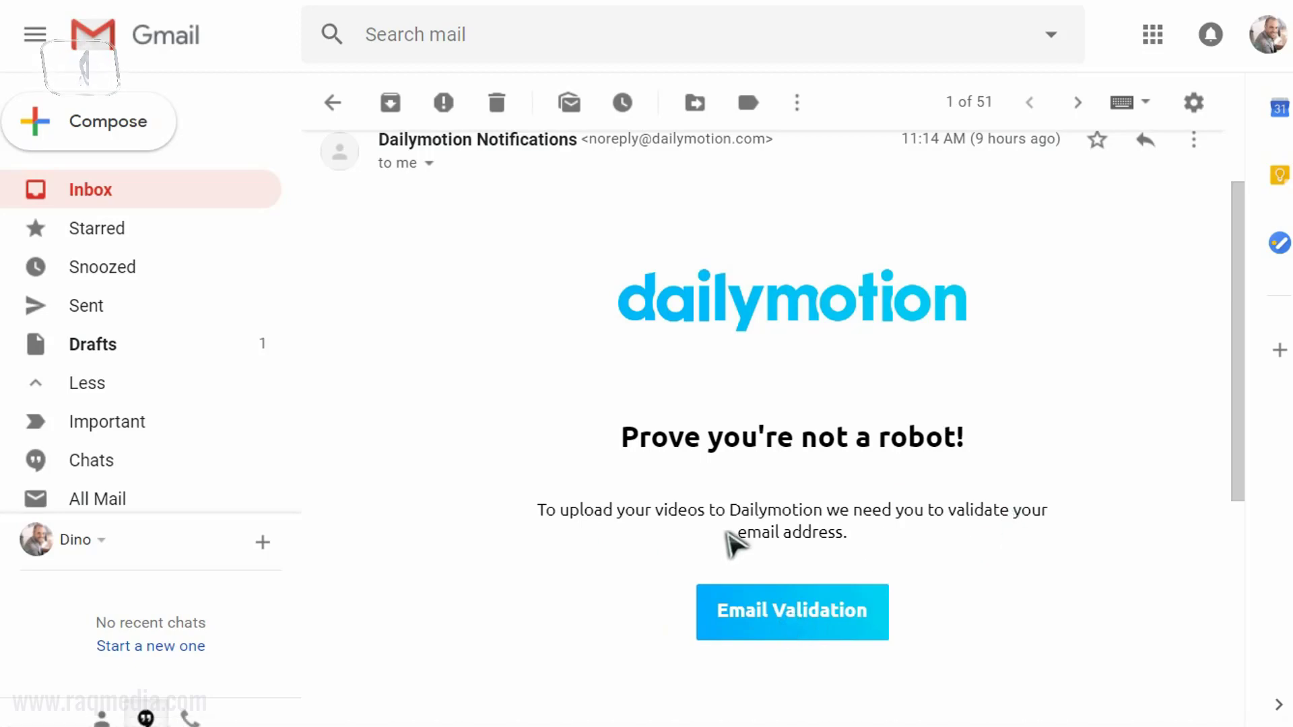
{"action": "left_click", "coordinate": [810, 629]}
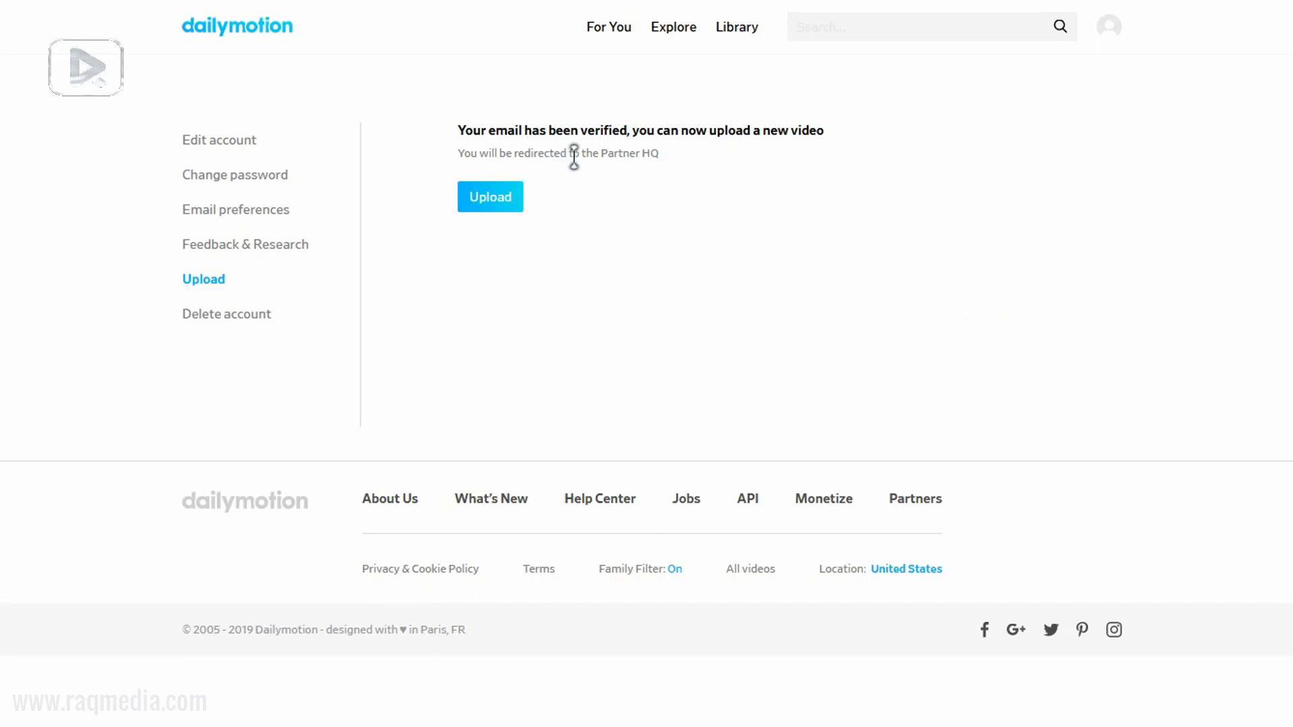
Open the video upload page from the upload settings and review its video specs and advice
{"action": "left_click", "coordinate": [497, 209]}
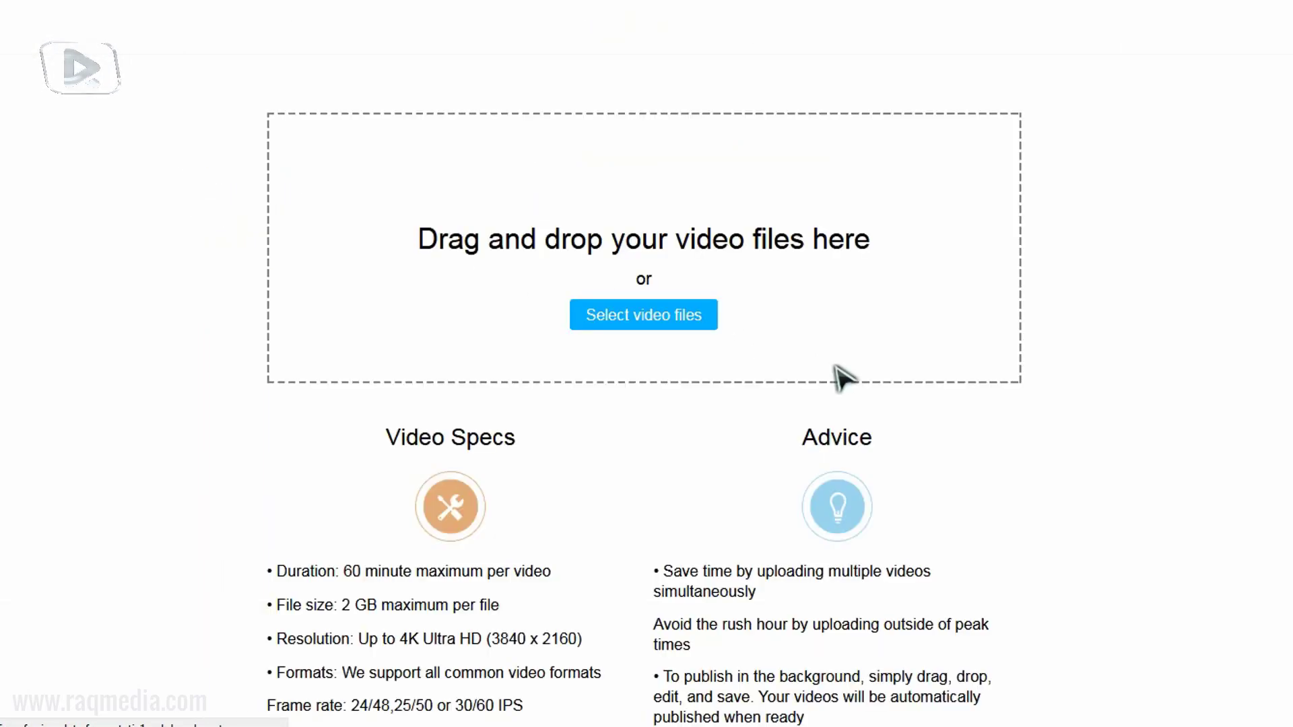
{"action": "scroll", "coordinate": [1114, 434], "scroll_direction": "down", "scroll_amount": 2}
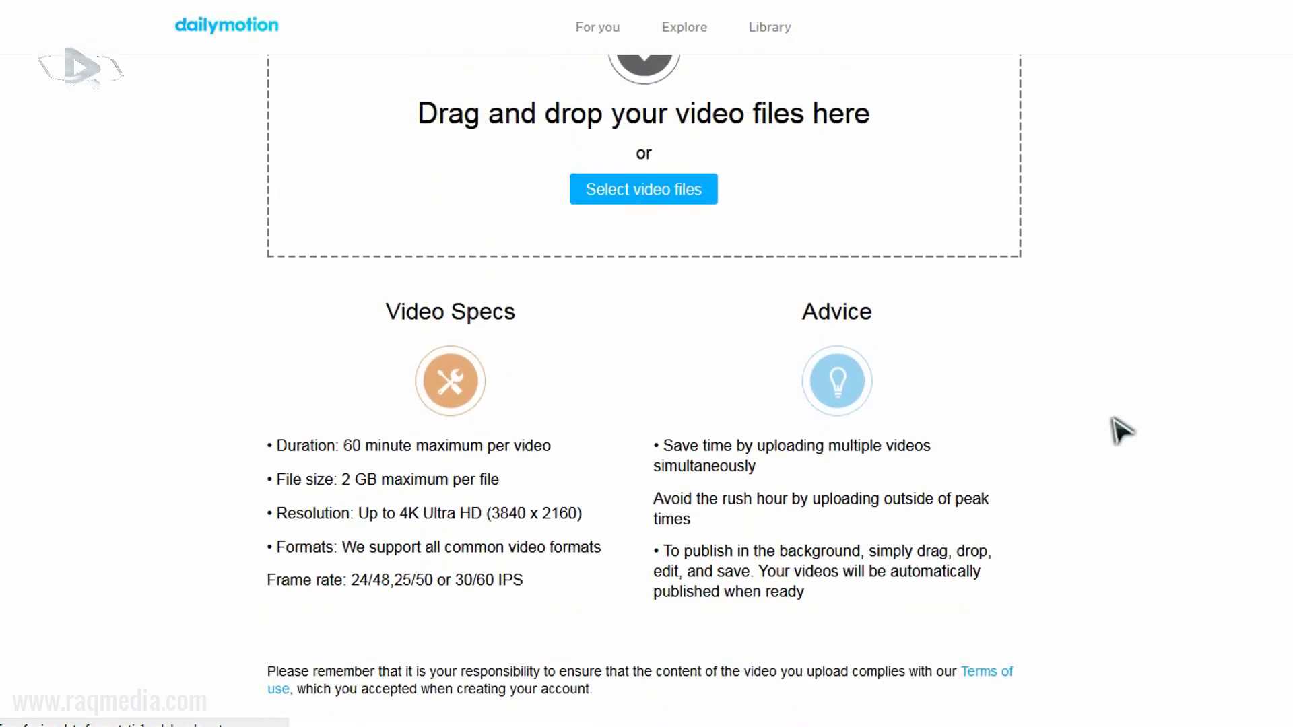
Go from the upload page's specs to the Partner UP page and start the application to become a partner
{"action": "scroll", "coordinate": [1121, 431], "scroll_direction": "up", "scroll_amount": 2}
{"action": "scroll", "coordinate": [1152, 402], "scroll_direction": "down", "scroll_amount": 2}
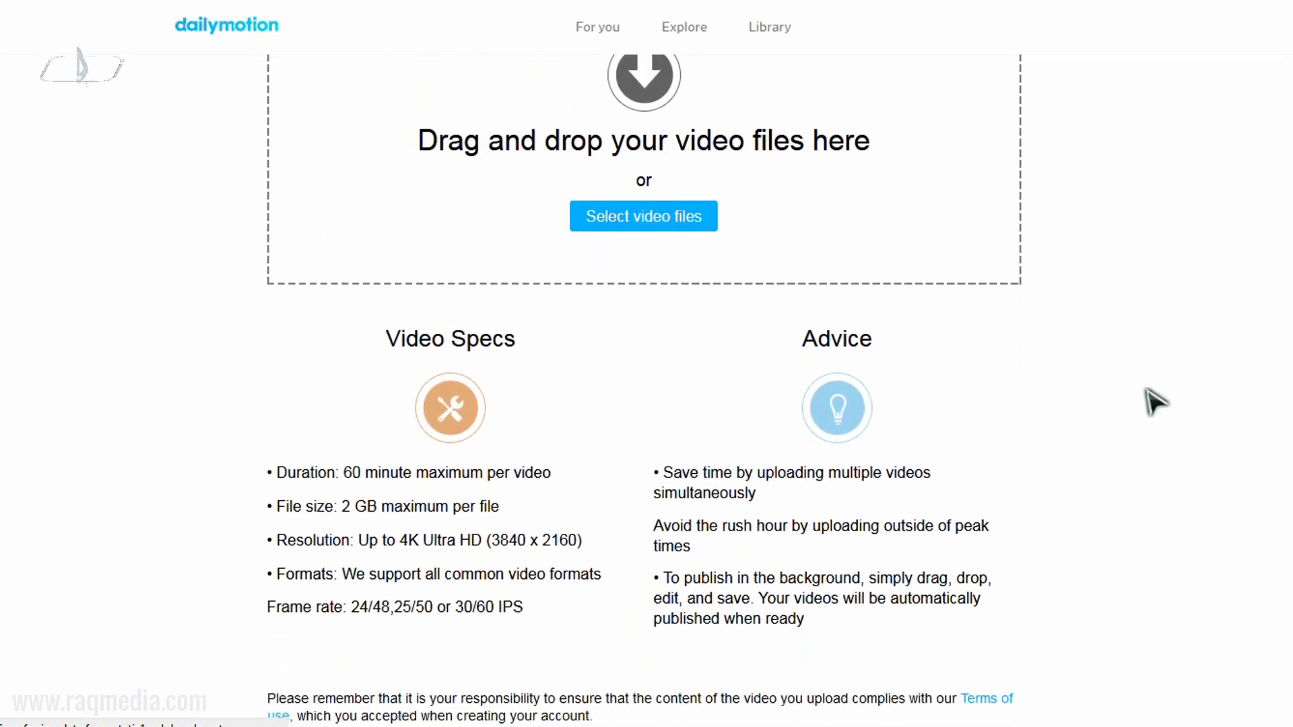
{"action": "scroll", "coordinate": [1155, 402], "scroll_direction": "down", "scroll_amount": 3}
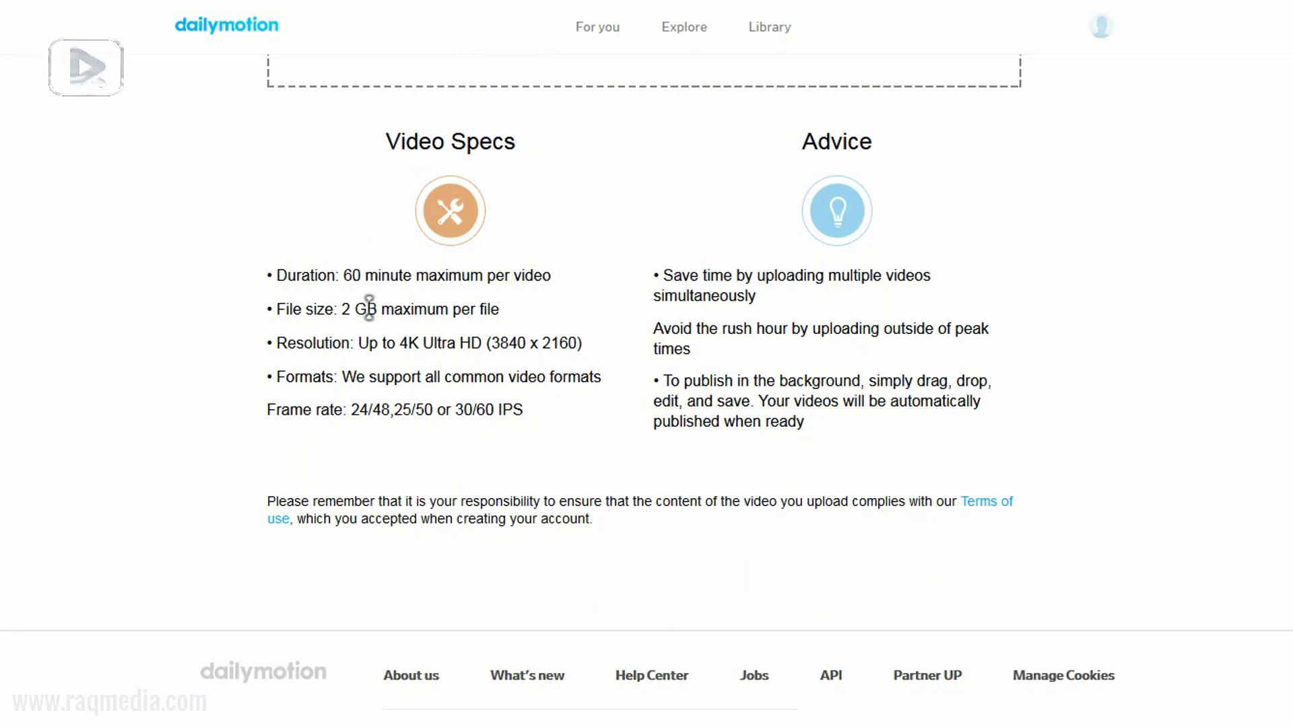
{"action": "scroll", "coordinate": [354, 374], "scroll_direction": "down", "scroll_amount": 2}
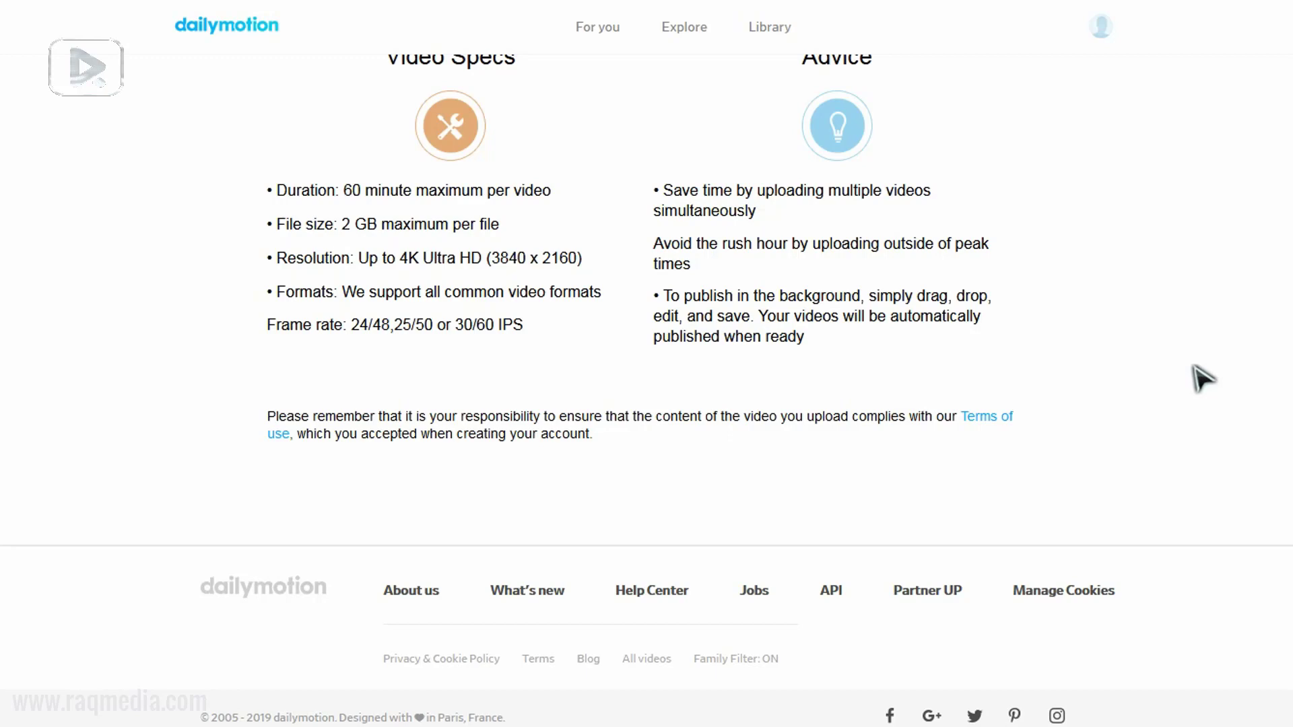
{"action": "left_click", "coordinate": [927, 600]}
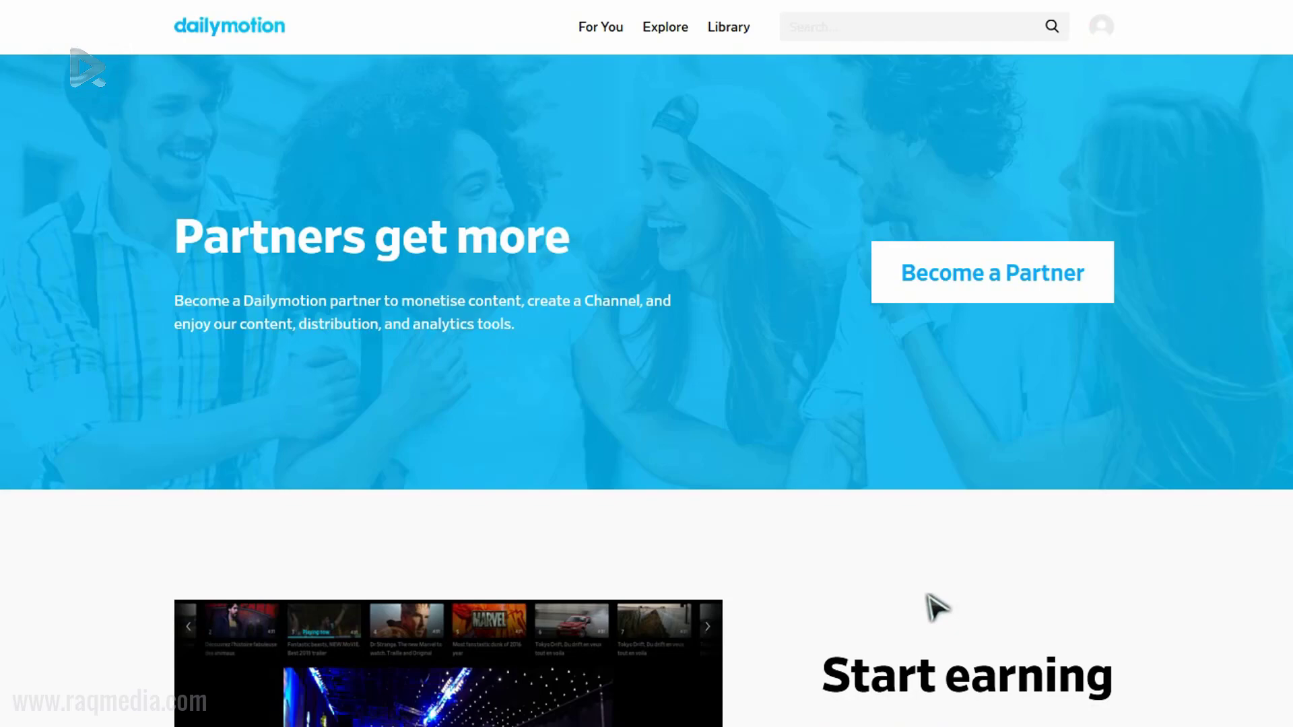
{"action": "scroll", "coordinate": [860, 427], "scroll_direction": "down", "scroll_amount": 2}
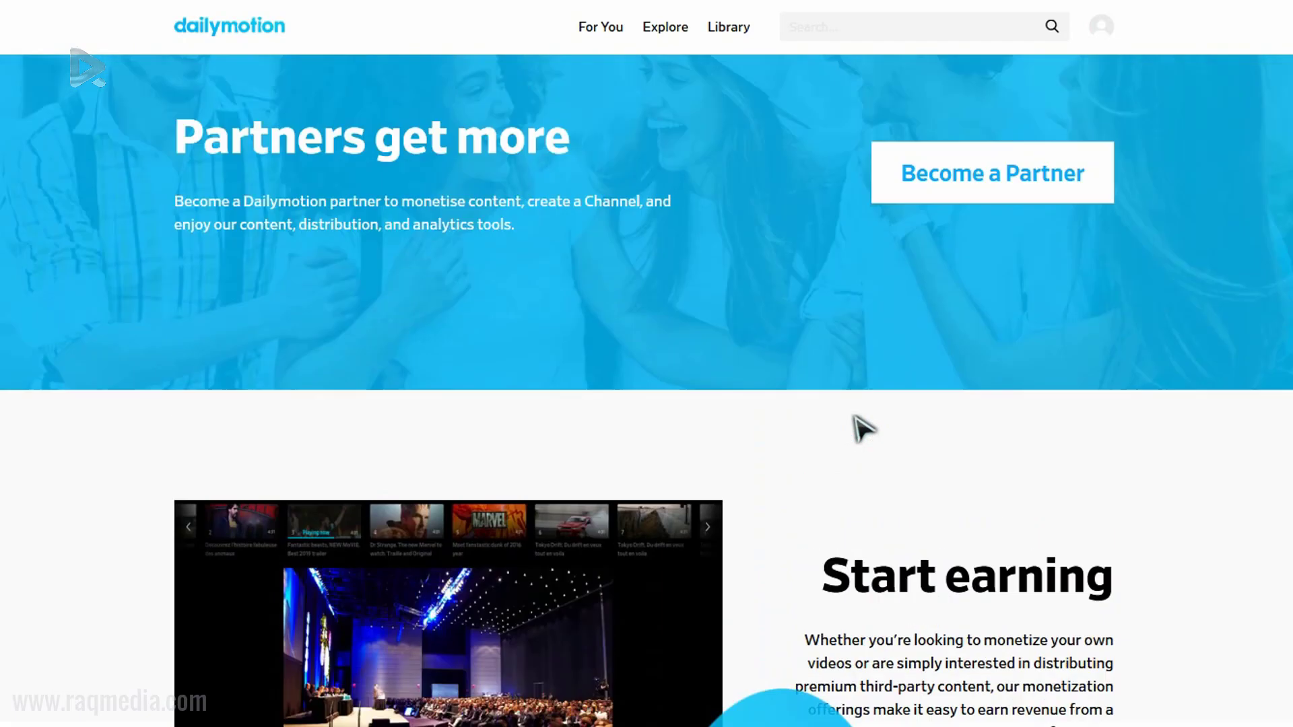
{"action": "scroll", "coordinate": [860, 427], "scroll_direction": "up", "scroll_amount": 2}
{"action": "left_click", "coordinate": [949, 274]}
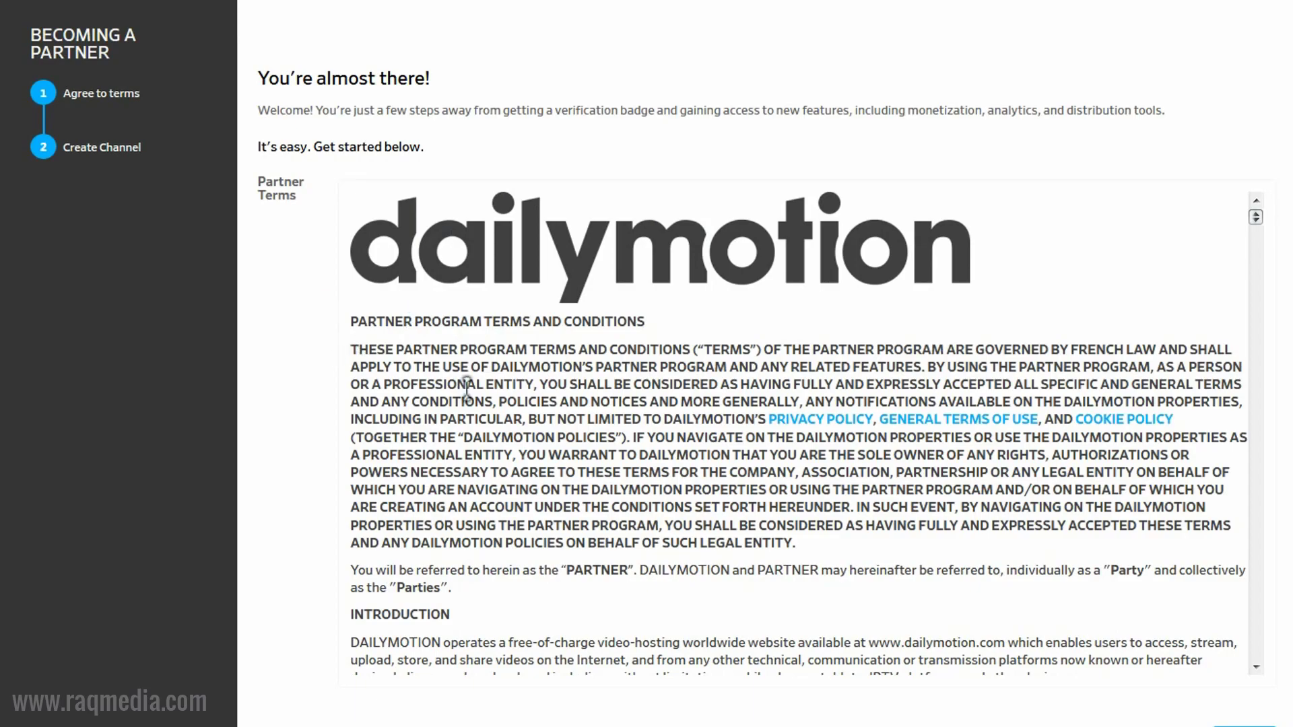
Look through the Partner Program terms and conditions and agree to them
{"action": "scroll", "coordinate": [423, 497], "scroll_direction": "down", "scroll_amount": 12}
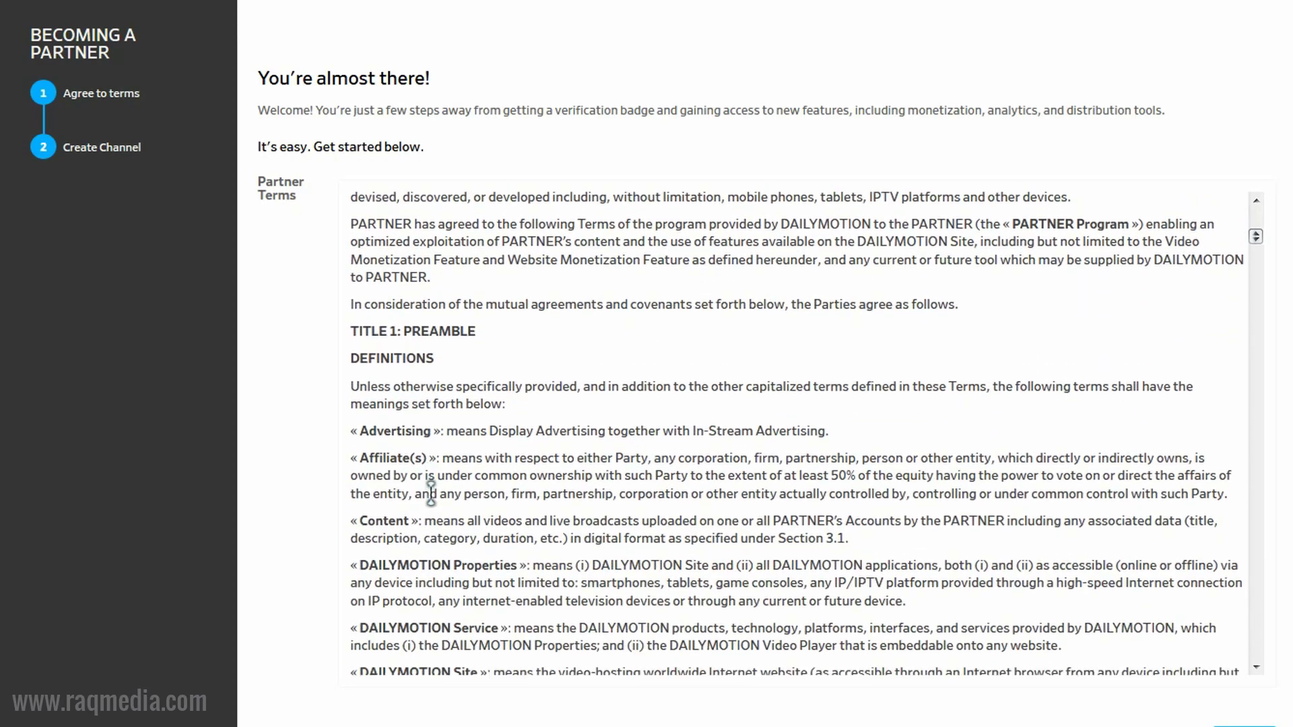
{"action": "scroll", "coordinate": [432, 494], "scroll_direction": "up", "scroll_amount": 7}
{"action": "scroll", "coordinate": [431, 492], "scroll_direction": "up", "scroll_amount": 5}
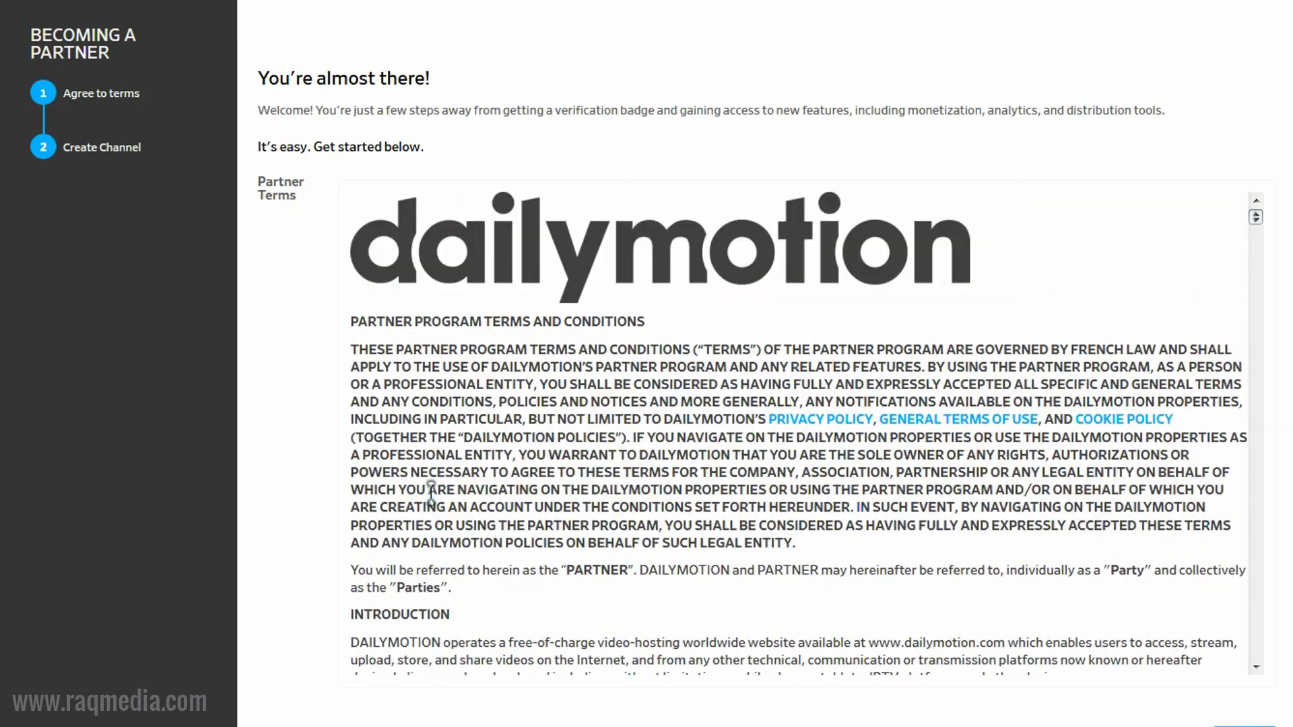
{"action": "scroll", "coordinate": [928, 486], "scroll_direction": "down", "scroll_amount": 10}
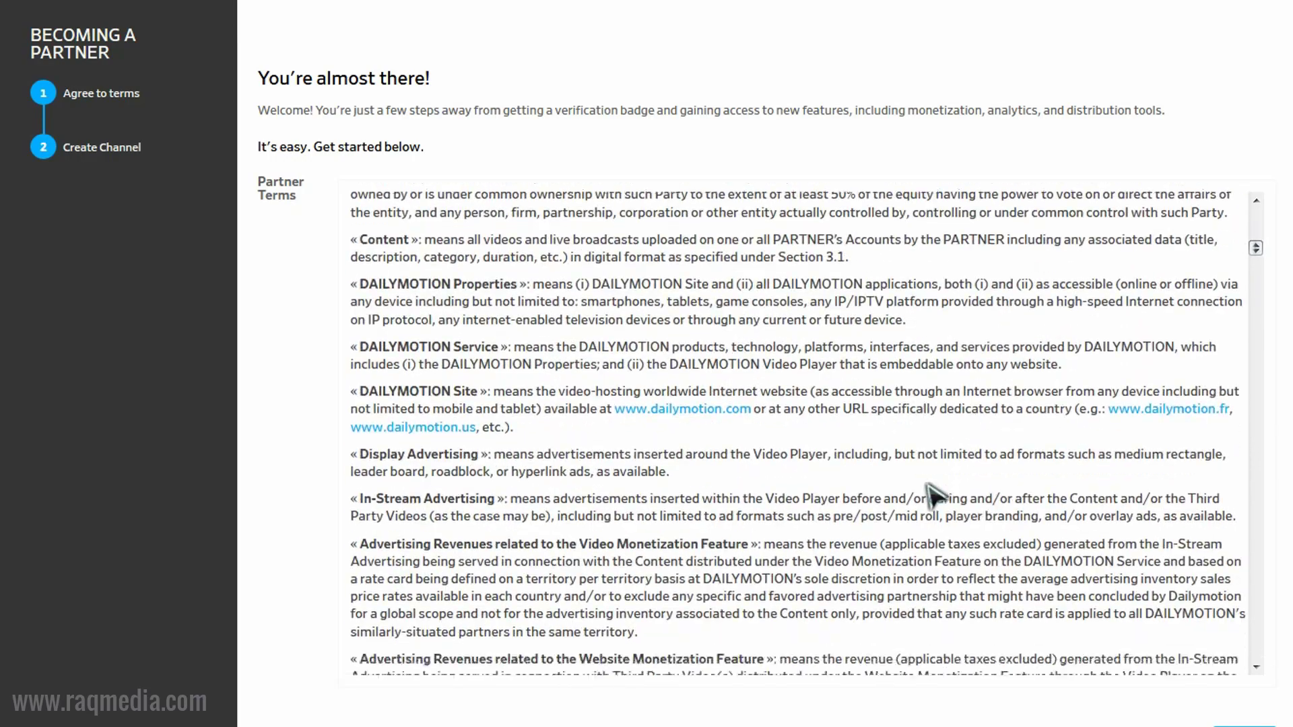
{"action": "scroll", "coordinate": [931, 458], "scroll_direction": "down", "scroll_amount": 10}
{"action": "scroll", "coordinate": [788, 506], "scroll_direction": "up", "scroll_amount": 7}
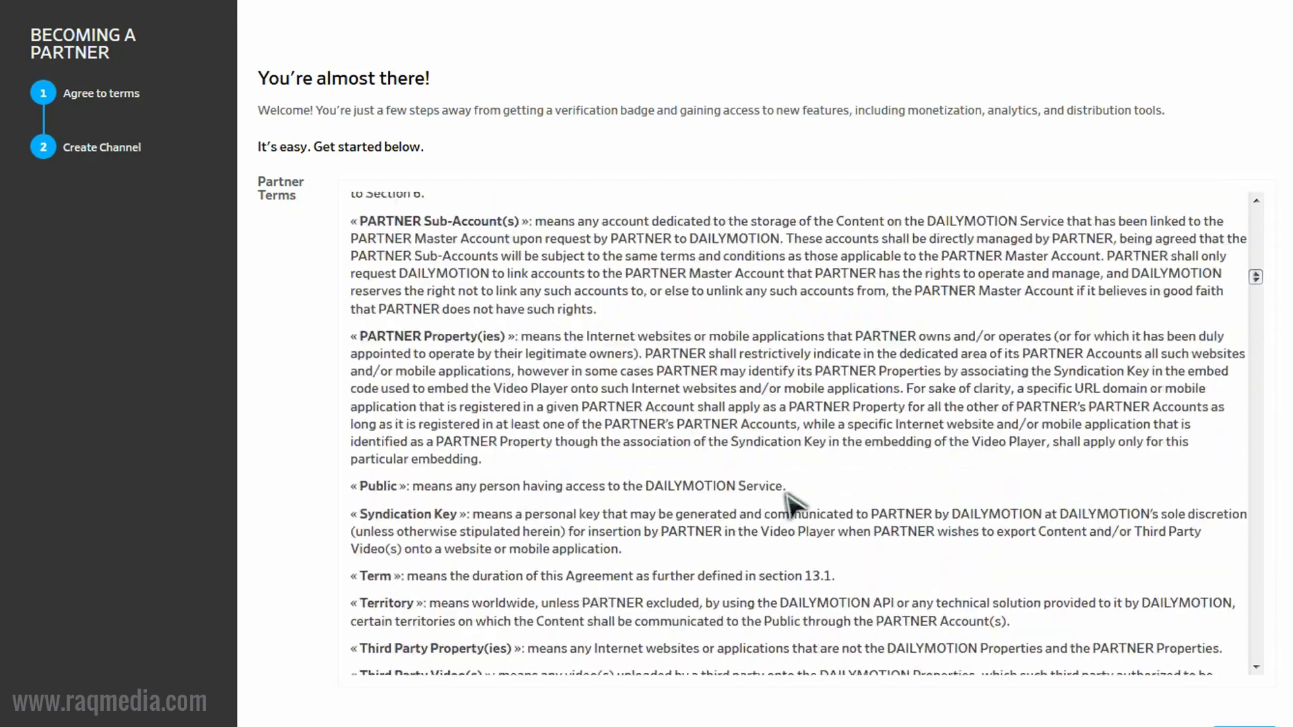
{"action": "scroll", "coordinate": [532, 465], "scroll_direction": "up", "scroll_amount": 15}
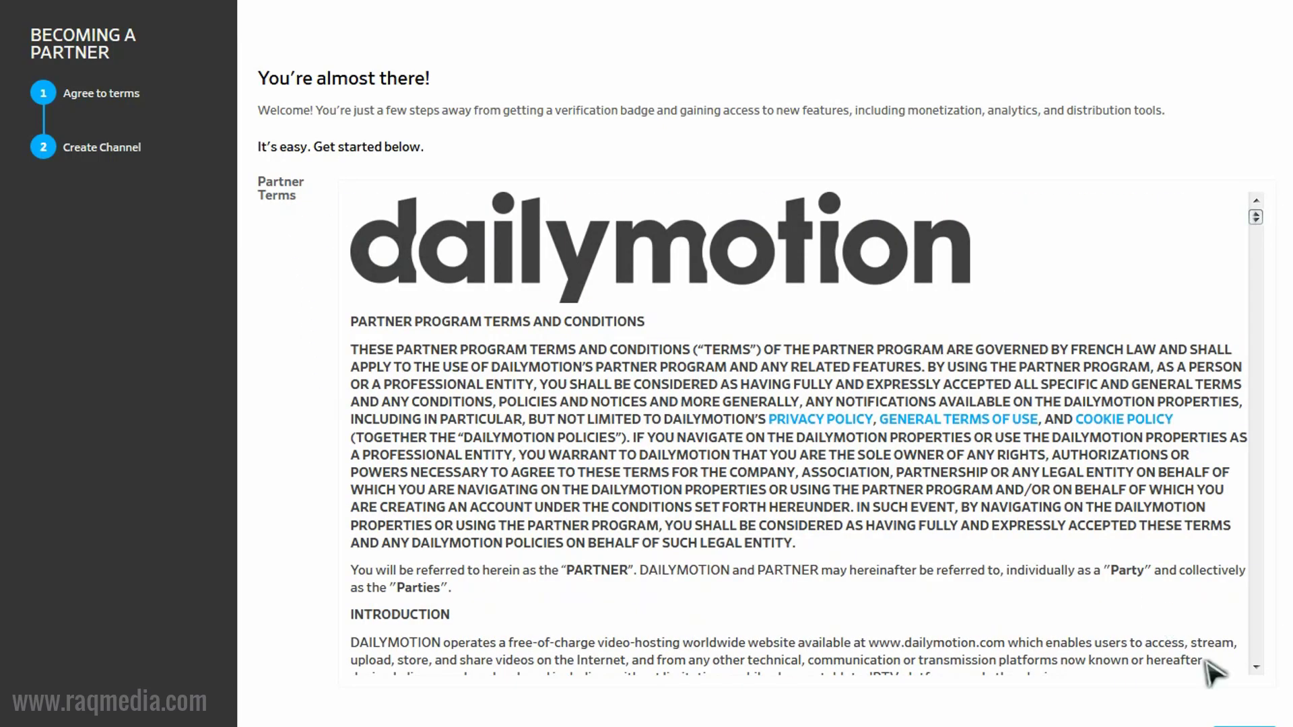
{"action": "scroll", "coordinate": [1249, 612], "scroll_direction": "down", "scroll_amount": 3}
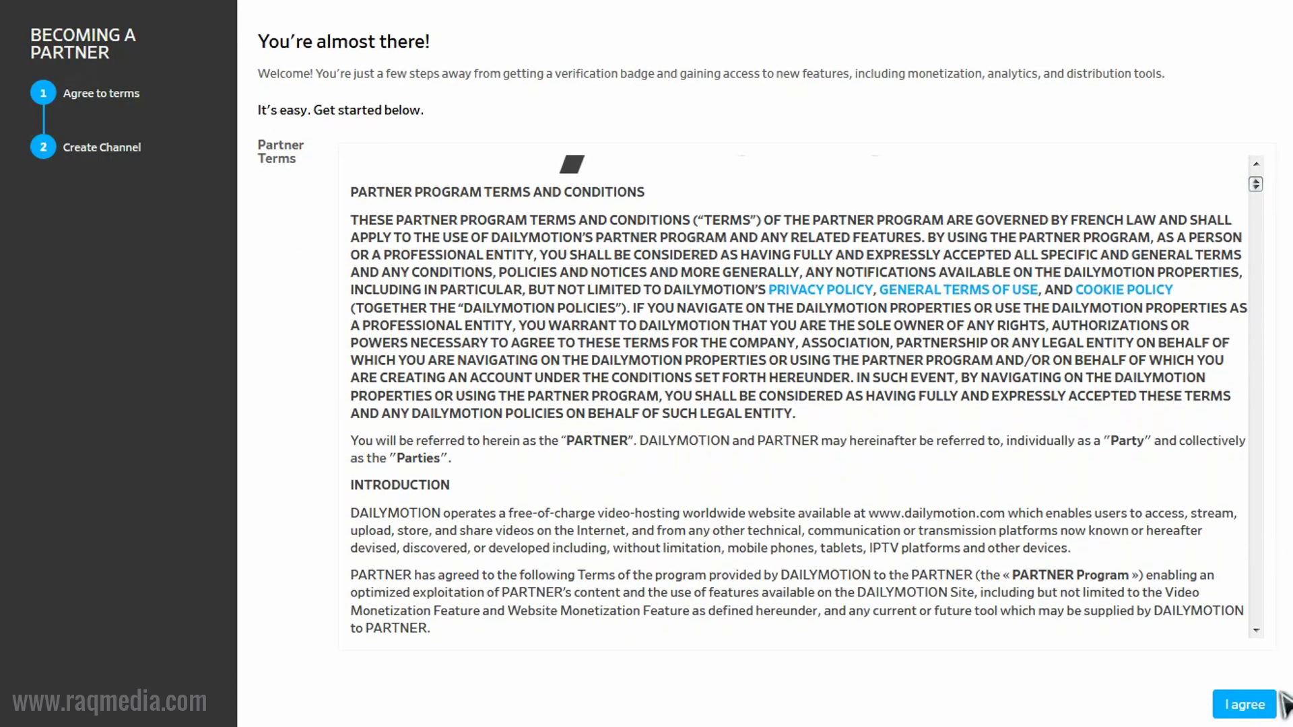
{"action": "left_click", "coordinate": [1239, 705]}
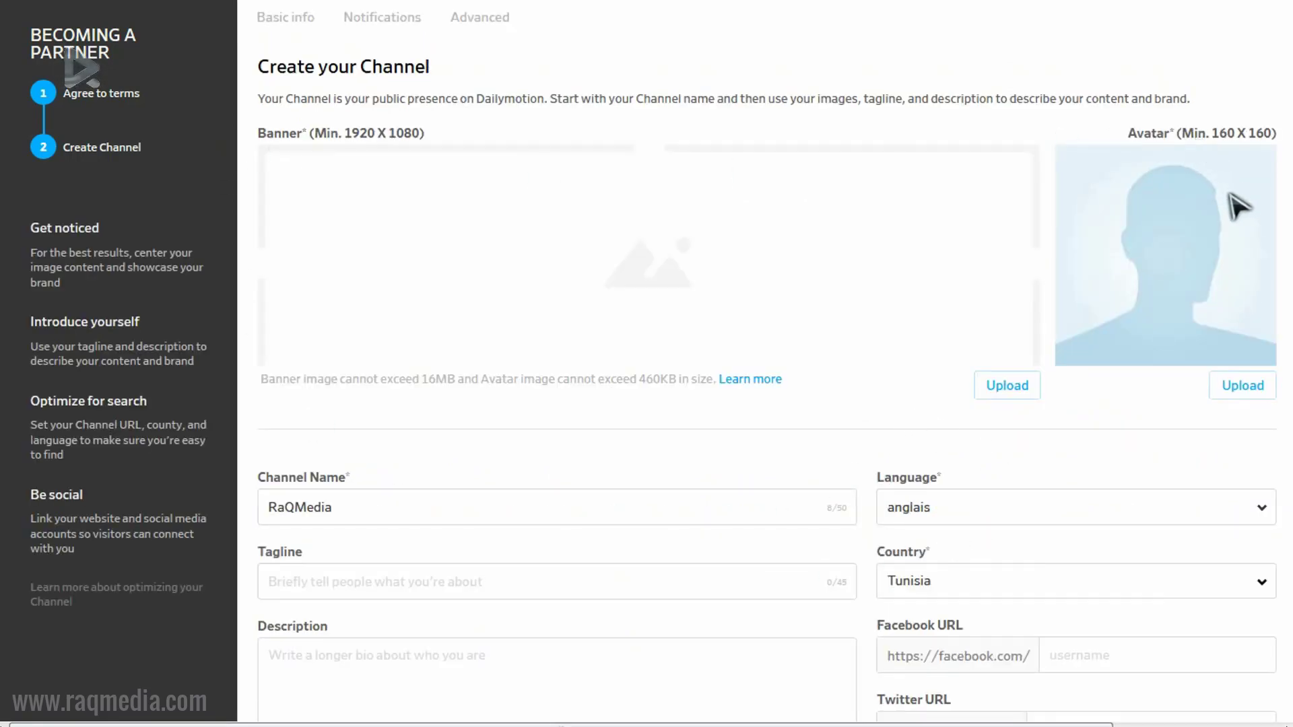
{"action": "left_click", "coordinate": [1253, 396]}
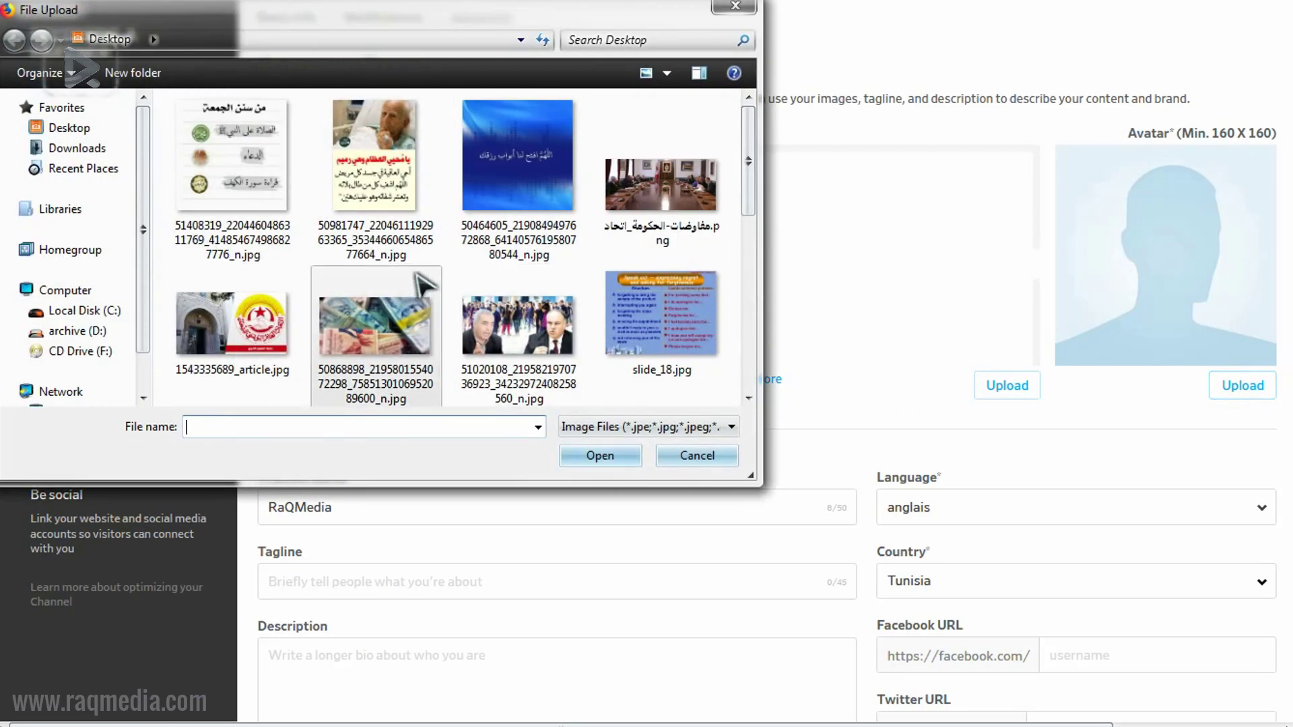
{"action": "left_click", "coordinate": [95, 333]}
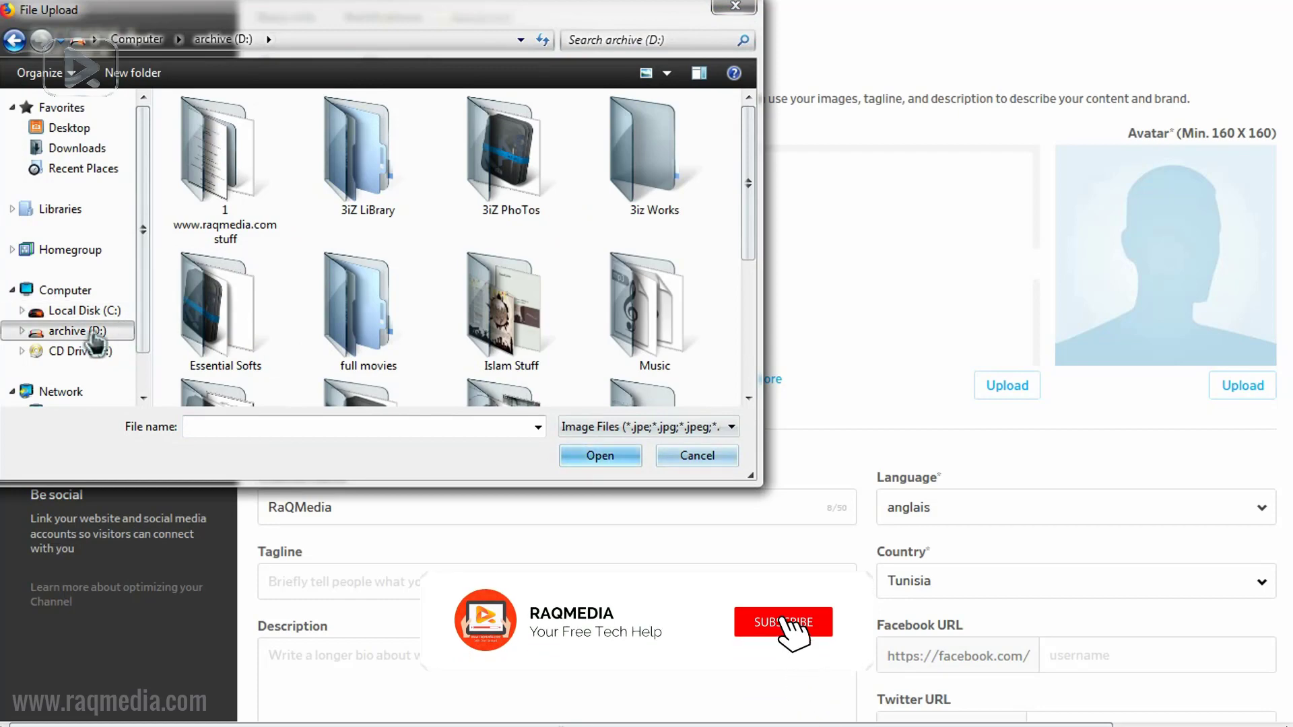
{"action": "double_click", "coordinate": [219, 162]}
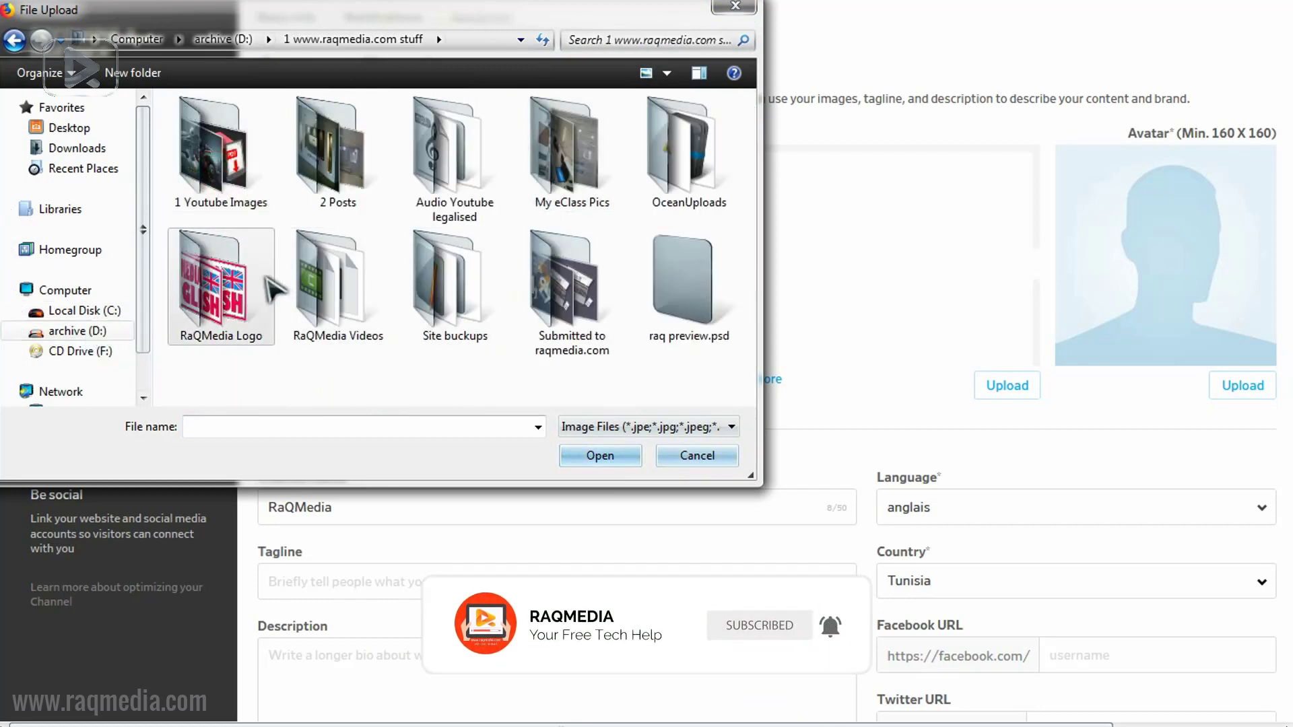
{"action": "double_click", "coordinate": [269, 288]}
{"action": "scroll", "coordinate": [598, 303], "scroll_direction": "down", "scroll_amount": 2}
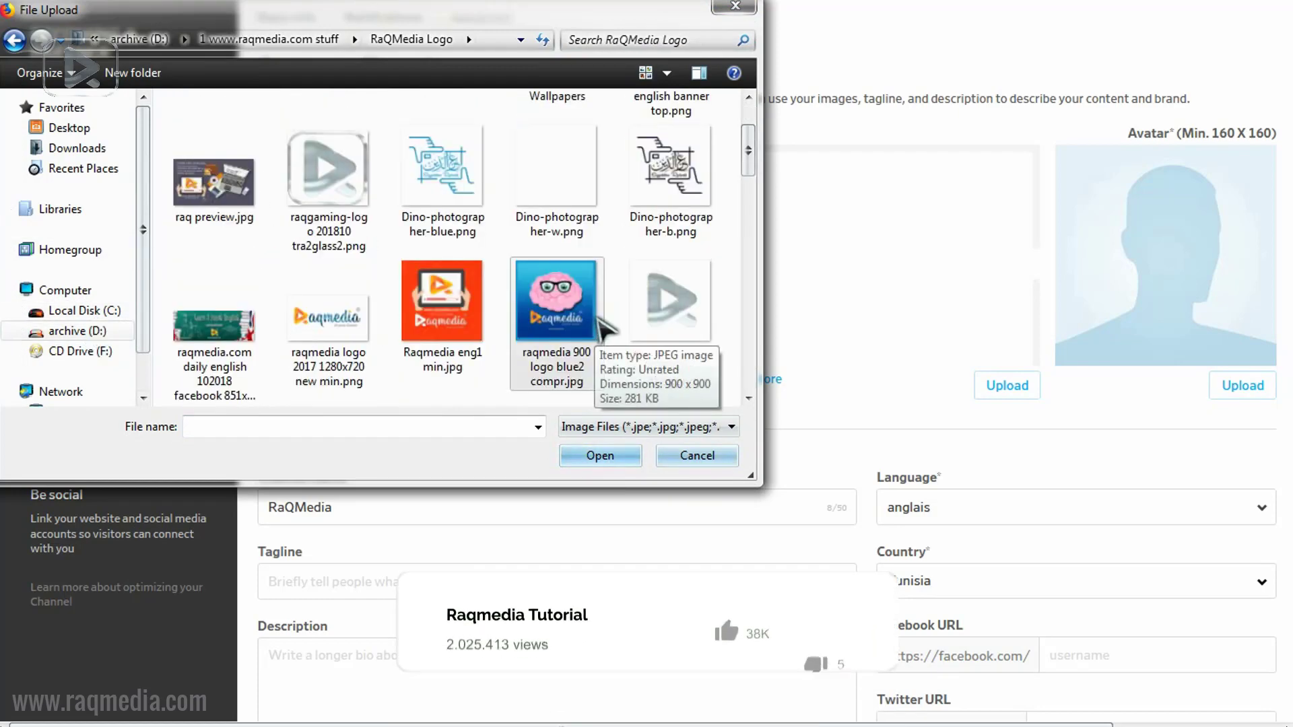
{"action": "double_click", "coordinate": [465, 323]}
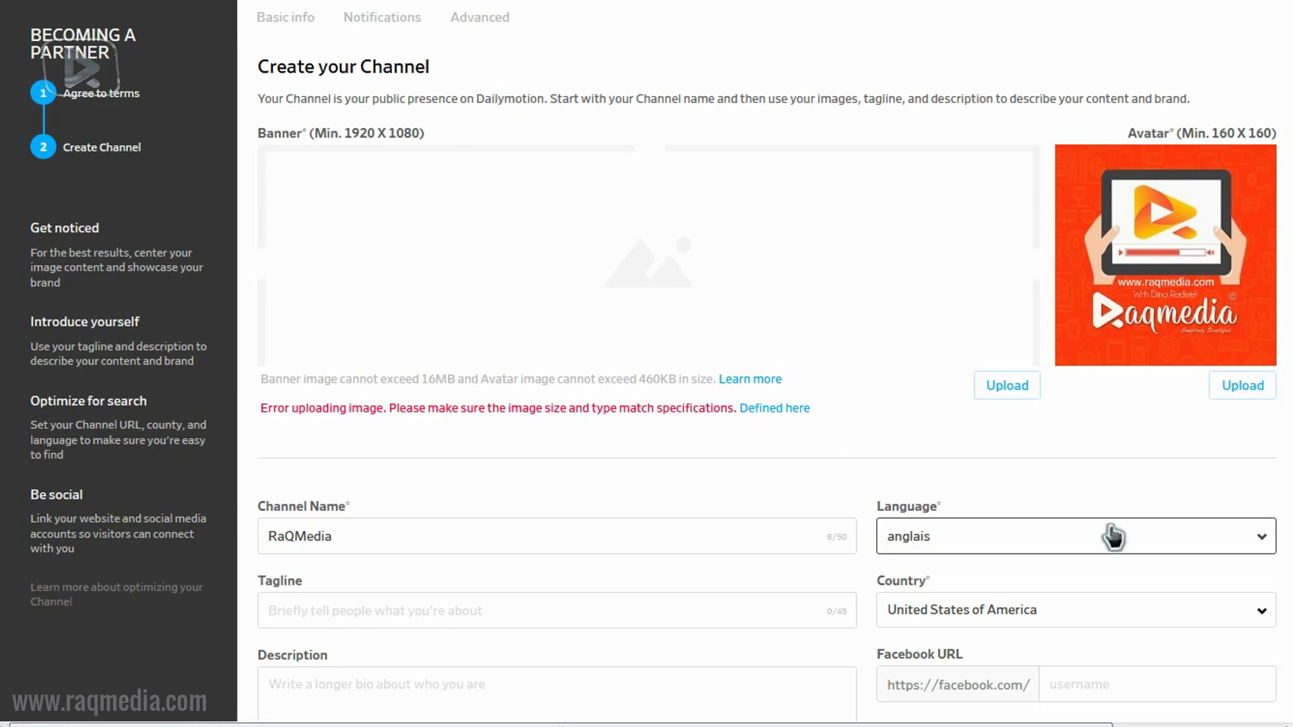
Enter raqmedia as the username in the channel's Facebook, Twitter, Instagram and Pinterest URLs
{"action": "scroll", "coordinate": [1112, 537], "scroll_direction": "down", "scroll_amount": 3}
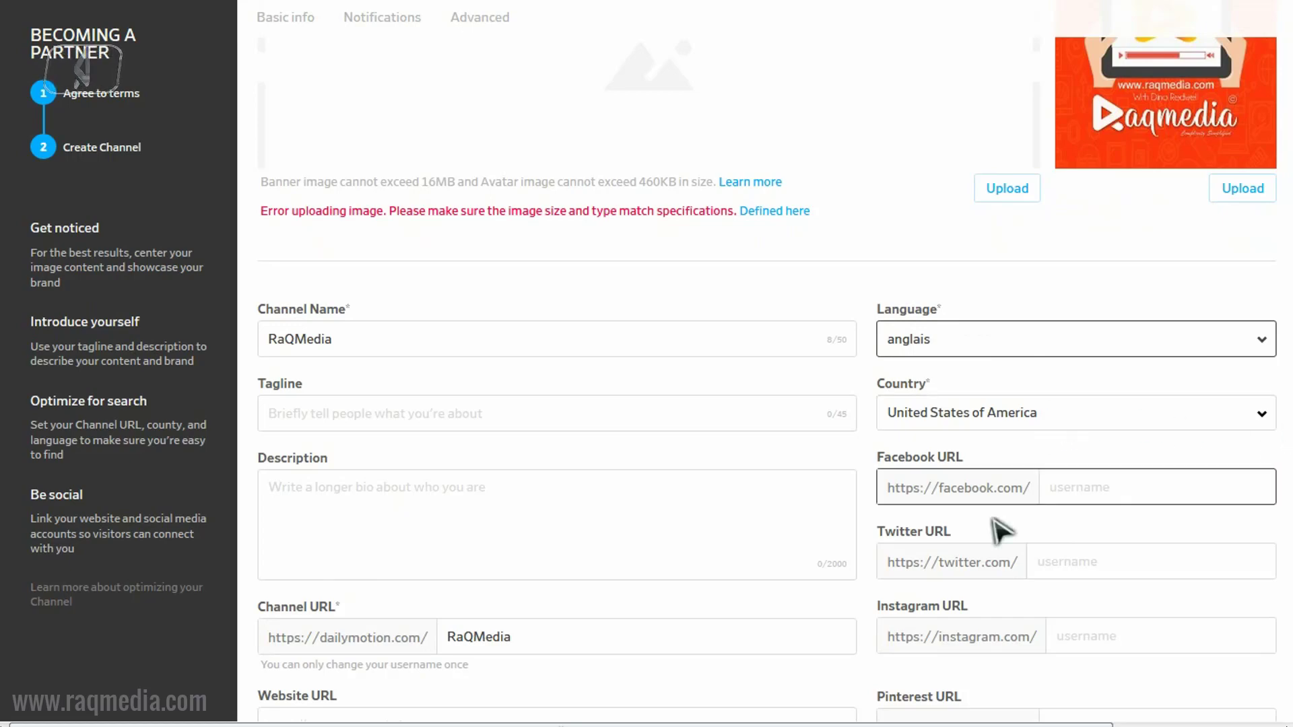
{"action": "scroll", "coordinate": [869, 549], "scroll_direction": "down", "scroll_amount": 2}
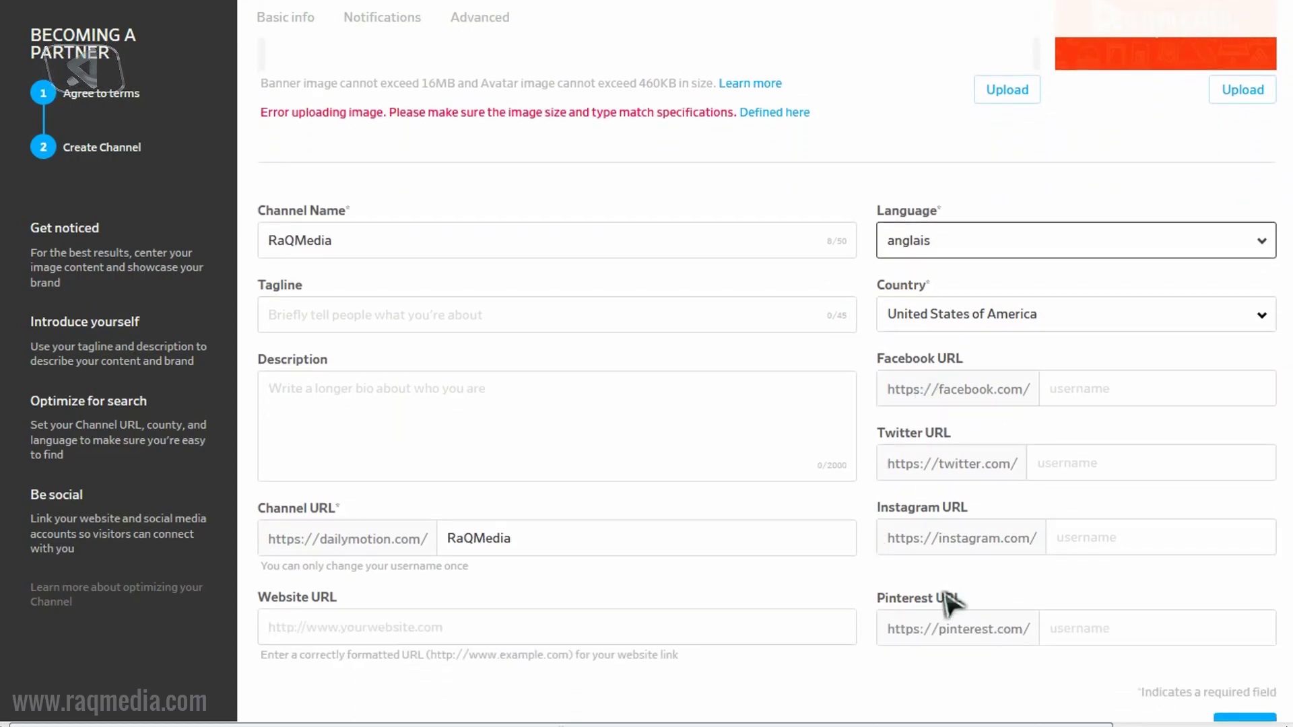
{"action": "left_click", "coordinate": [1072, 388]}
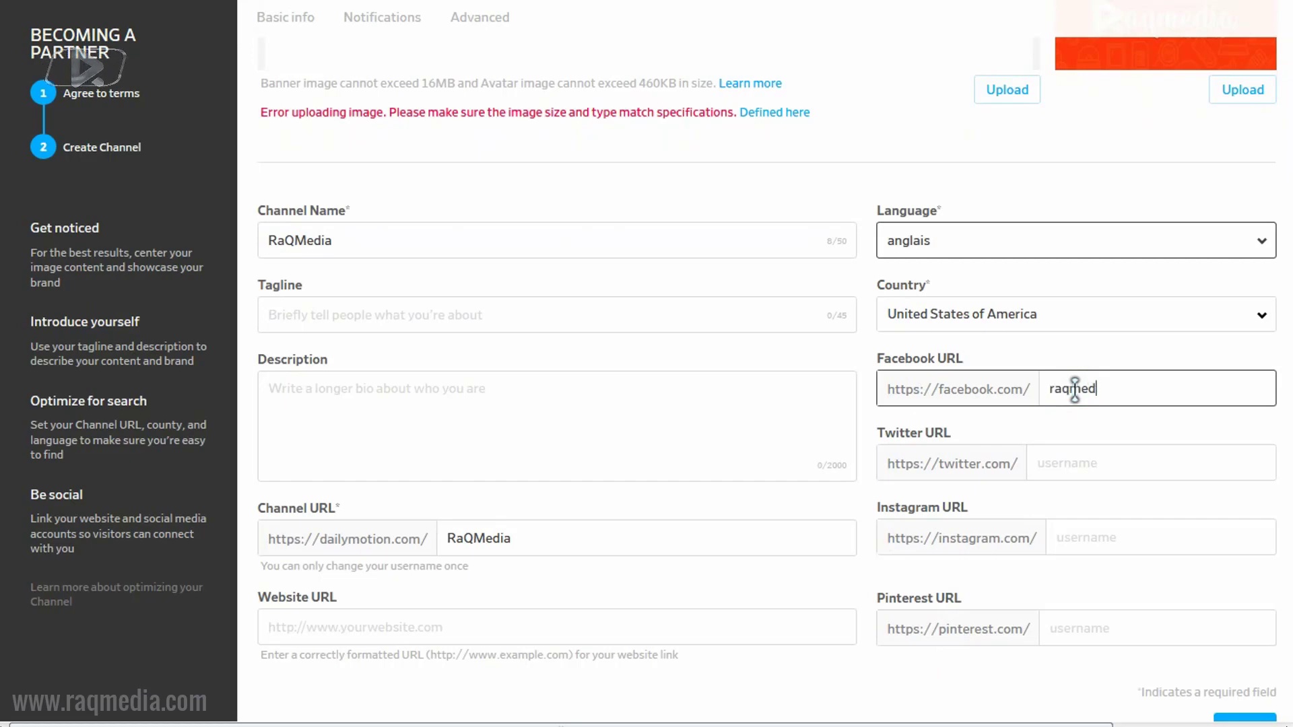
{"action": "left_click", "coordinate": [1076, 457]}
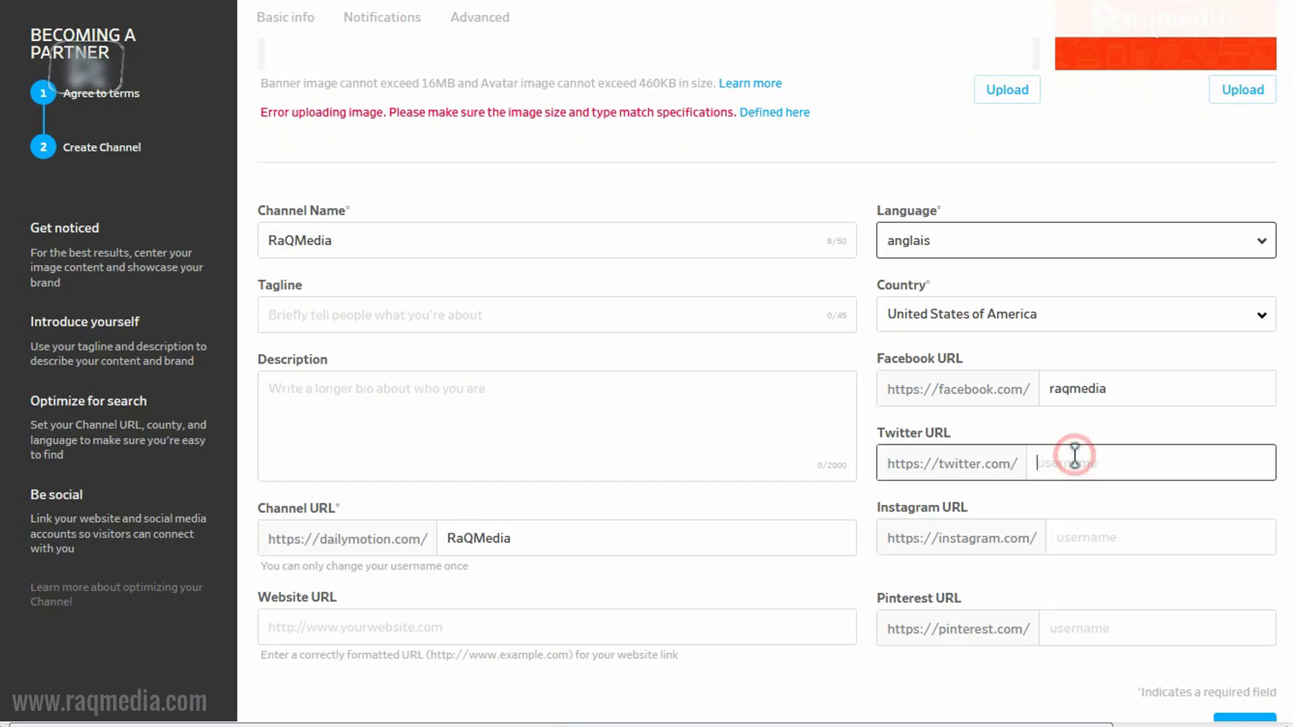
{"action": "left_click_drag", "start_coordinate": [1109, 390], "coordinate": [1005, 383]}
{"action": "key", "text": "ctrl+c"}
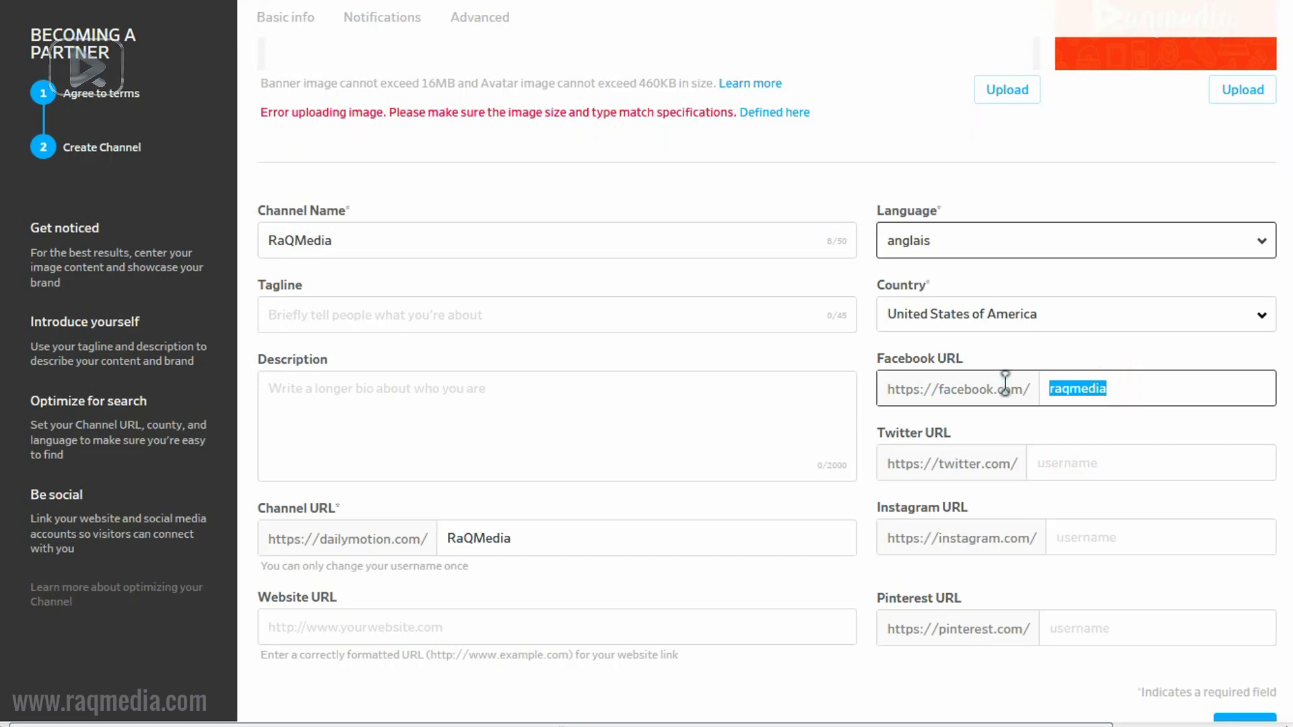
{"action": "left_click", "coordinate": [1096, 462]}
{"action": "key", "text": "ctrl+v"}
{"action": "left_click", "coordinate": [1072, 537]}
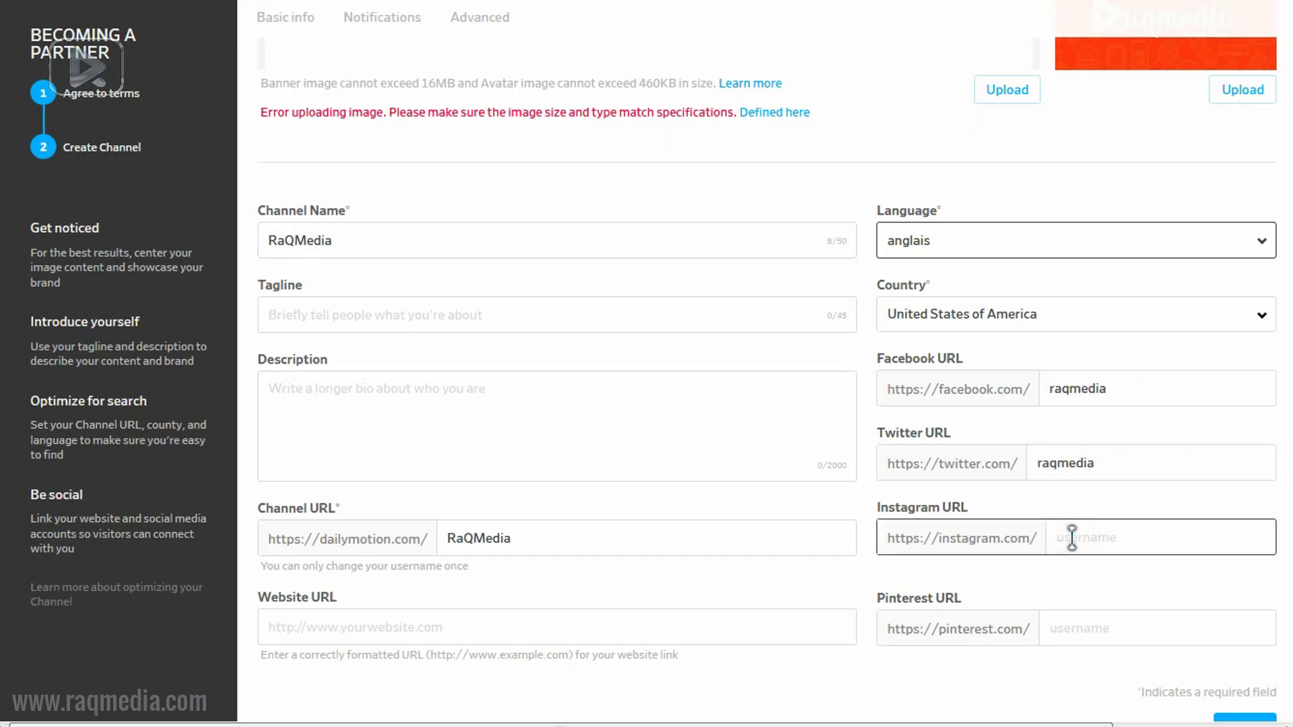
{"action": "key", "text": "ctrl+v"}
{"action": "left_click", "coordinate": [1078, 630]}
{"action": "key", "text": "ctrl+v"}
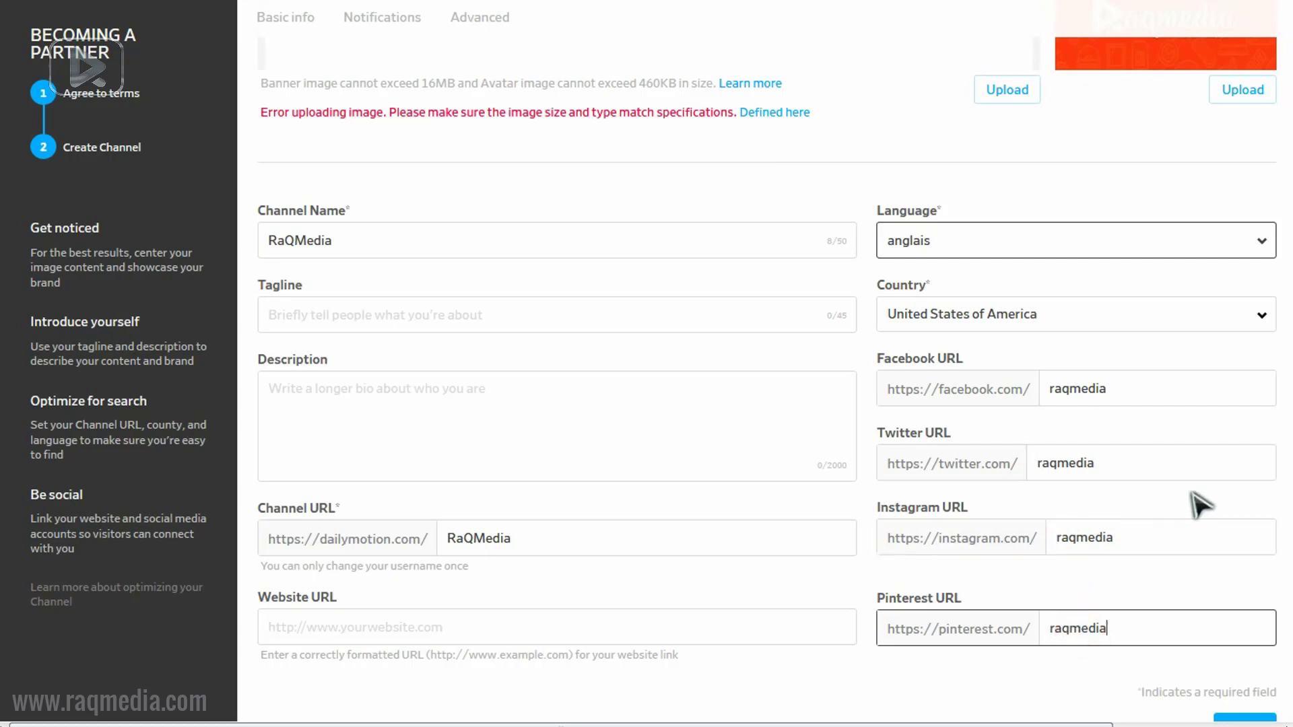
Change the username part of the Channel URL to raqmedia
{"action": "scroll", "coordinate": [1185, 518], "scroll_direction": "down", "scroll_amount": 1}
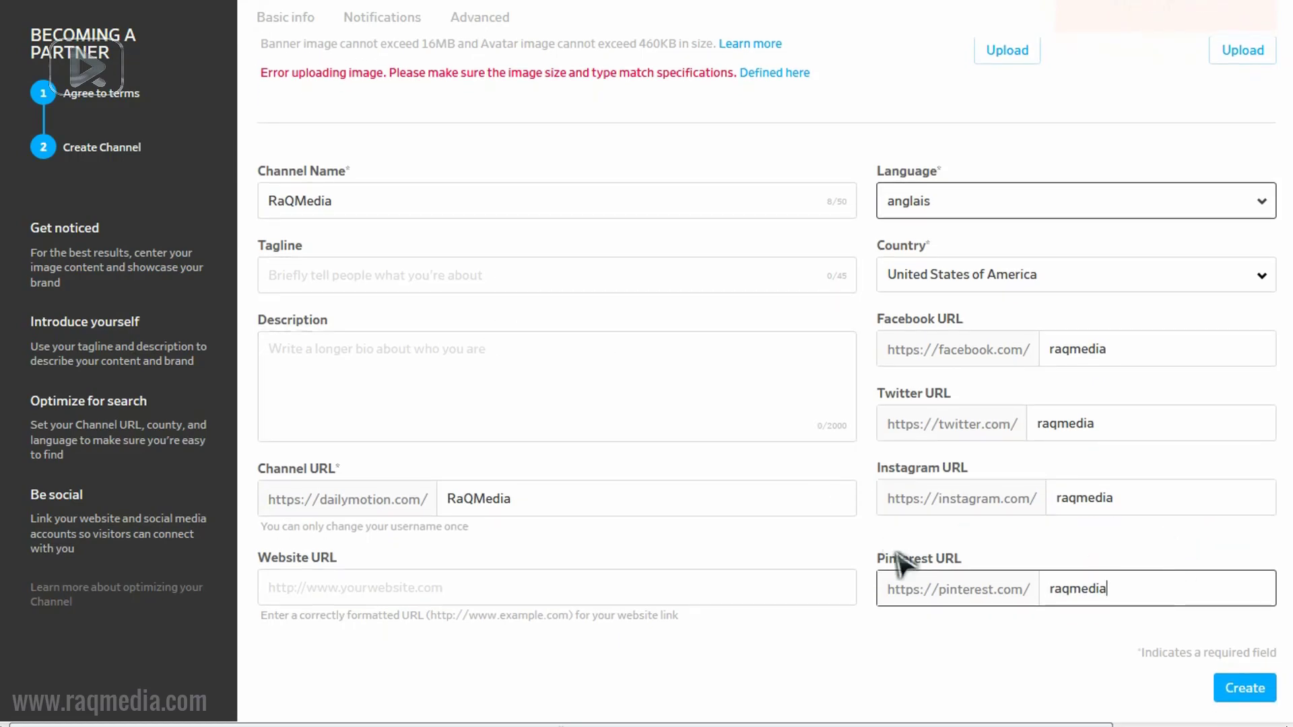
{"action": "scroll", "coordinate": [390, 211], "scroll_direction": "up", "scroll_amount": 2}
{"action": "left_click", "coordinate": [384, 297]}
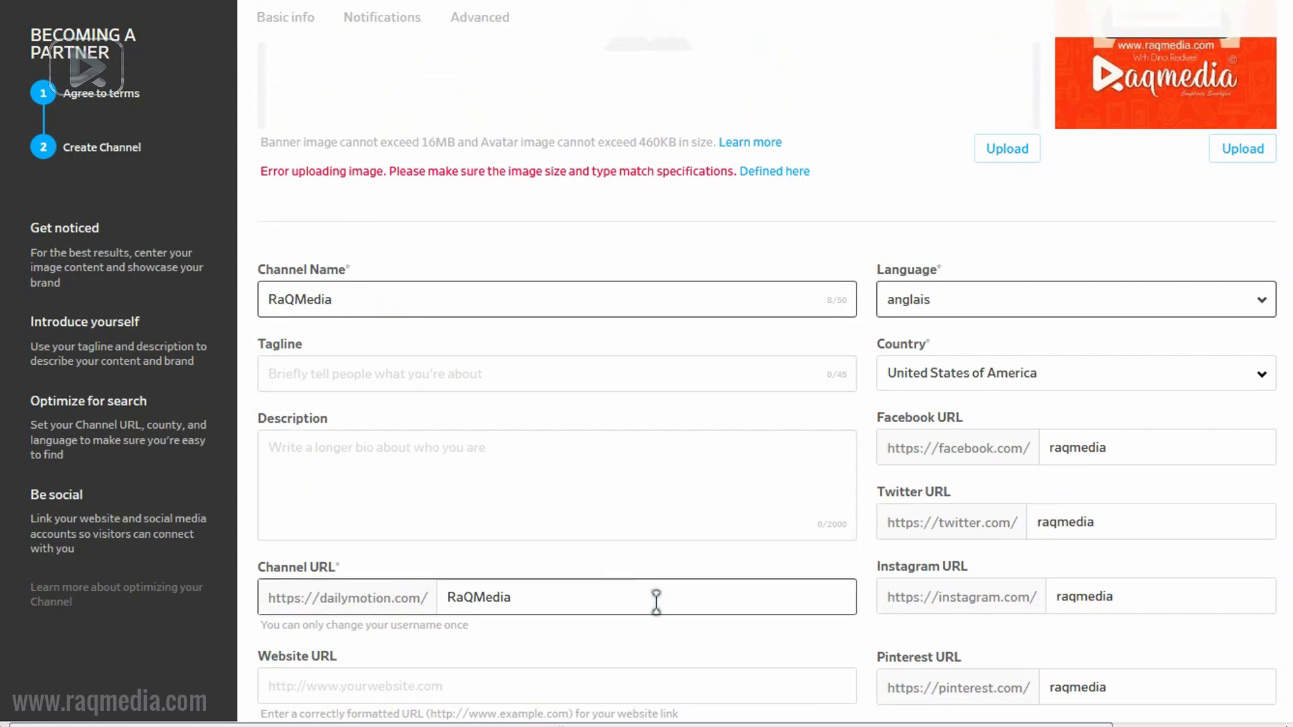
{"action": "scroll", "coordinate": [492, 657], "scroll_direction": "down", "scroll_amount": 2}
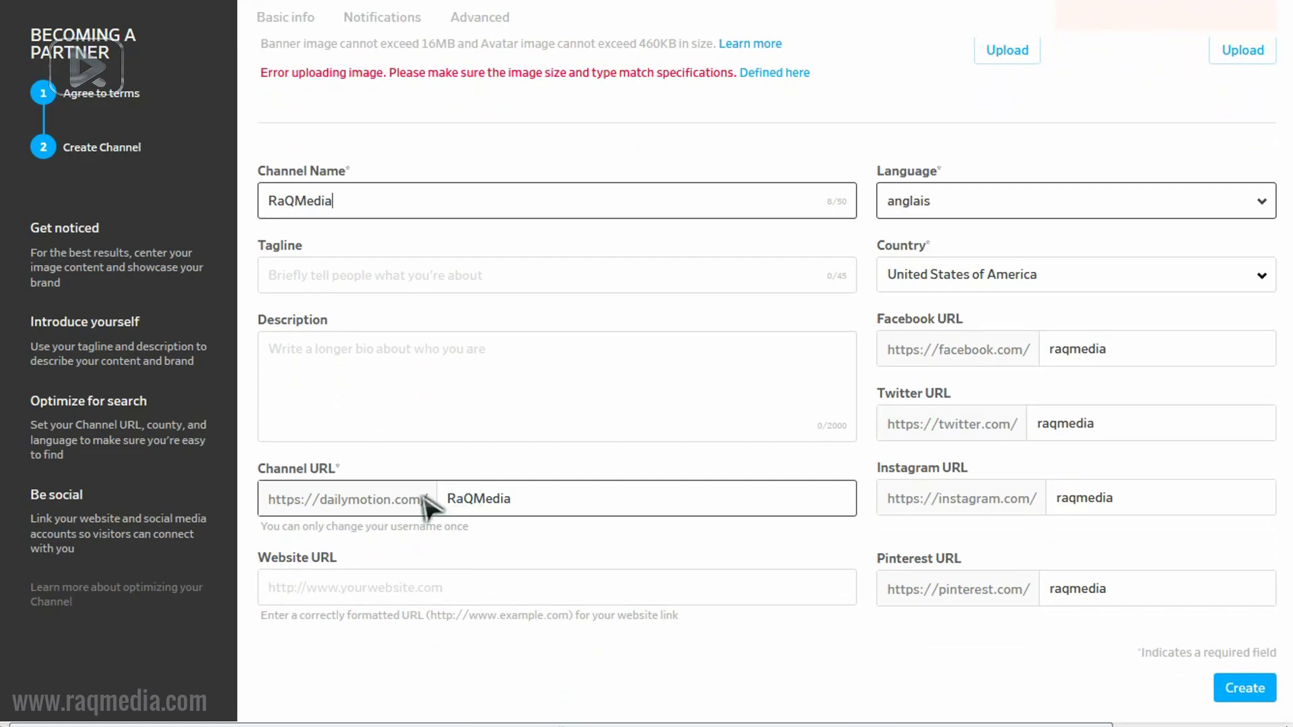
{"action": "left_click_drag", "start_coordinate": [458, 499], "coordinate": [447, 499]}
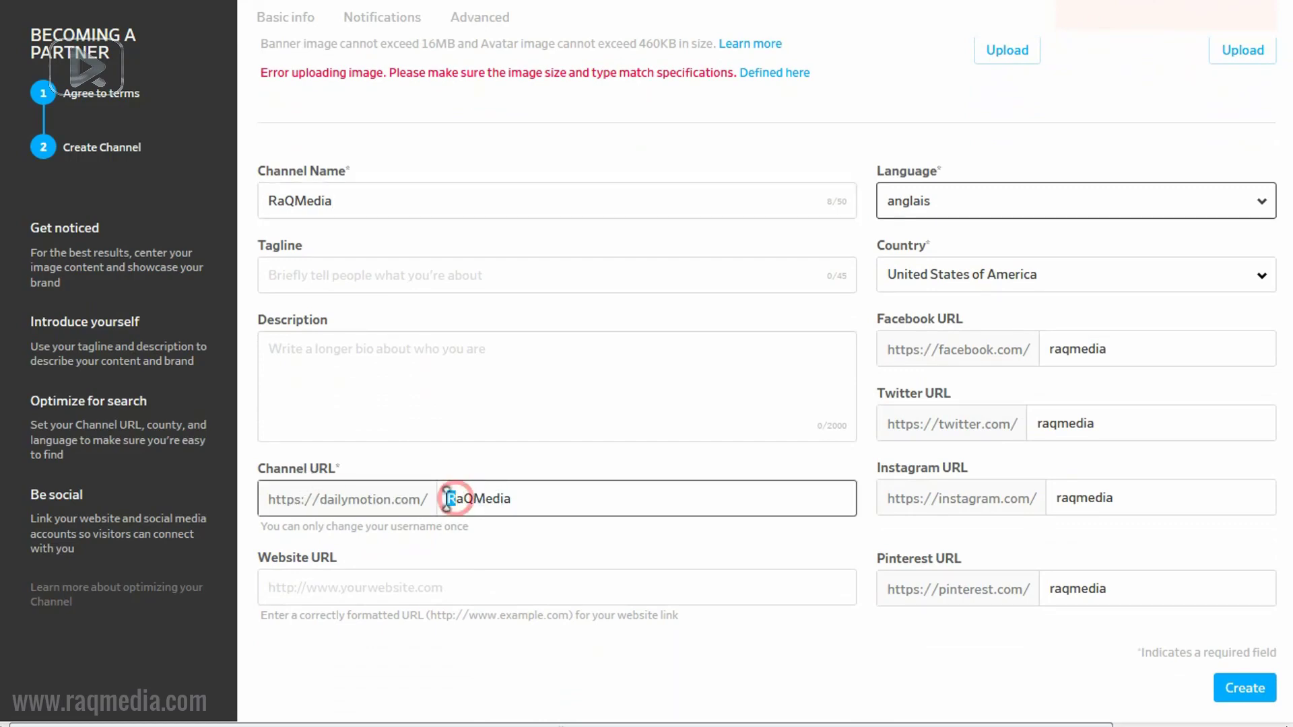
{"action": "left_click", "coordinate": [514, 499]}
{"action": "double_click", "coordinate": [549, 499]}
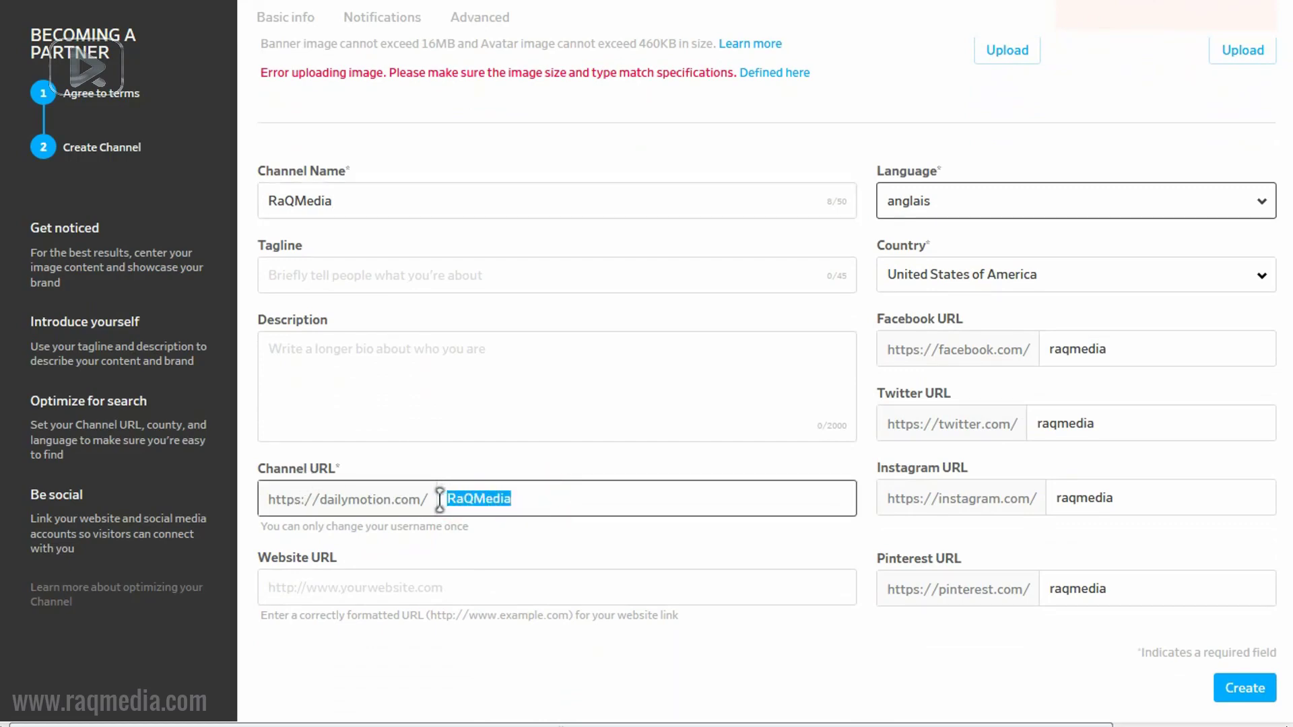
{"action": "type", "text": "raqmedia"}
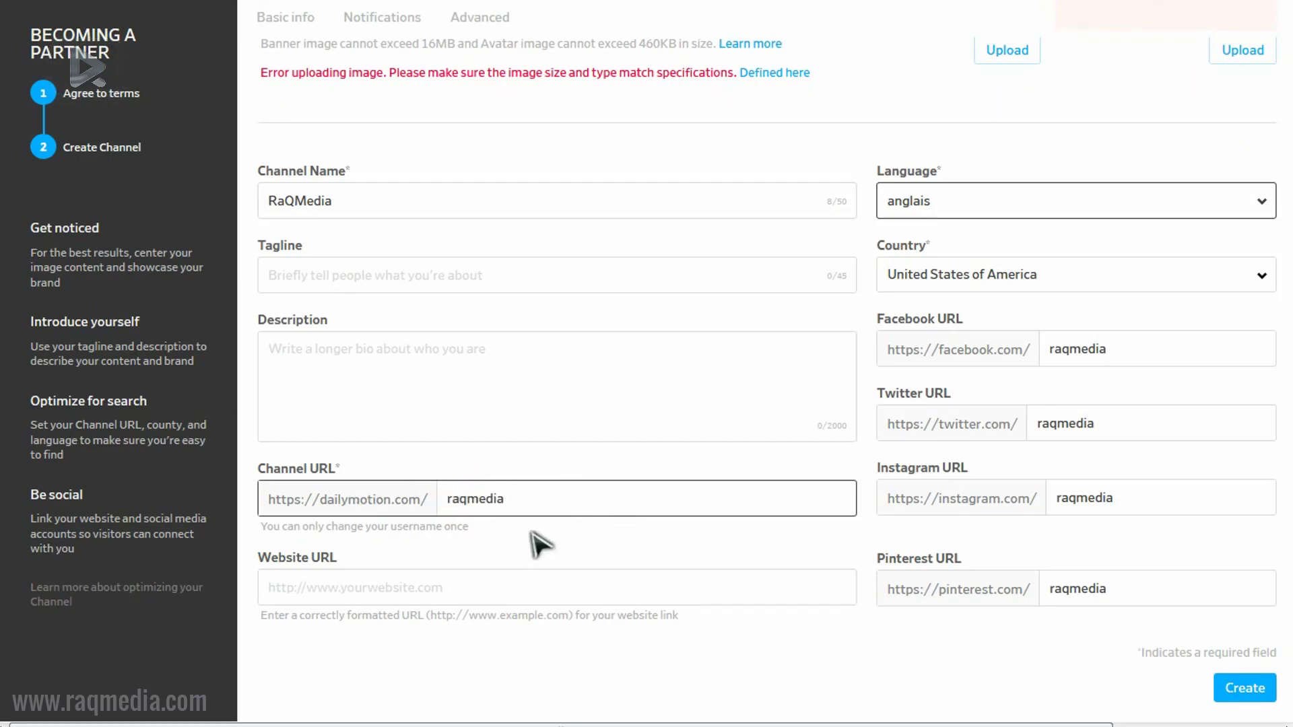
{"action": "left_click", "coordinate": [398, 588]}
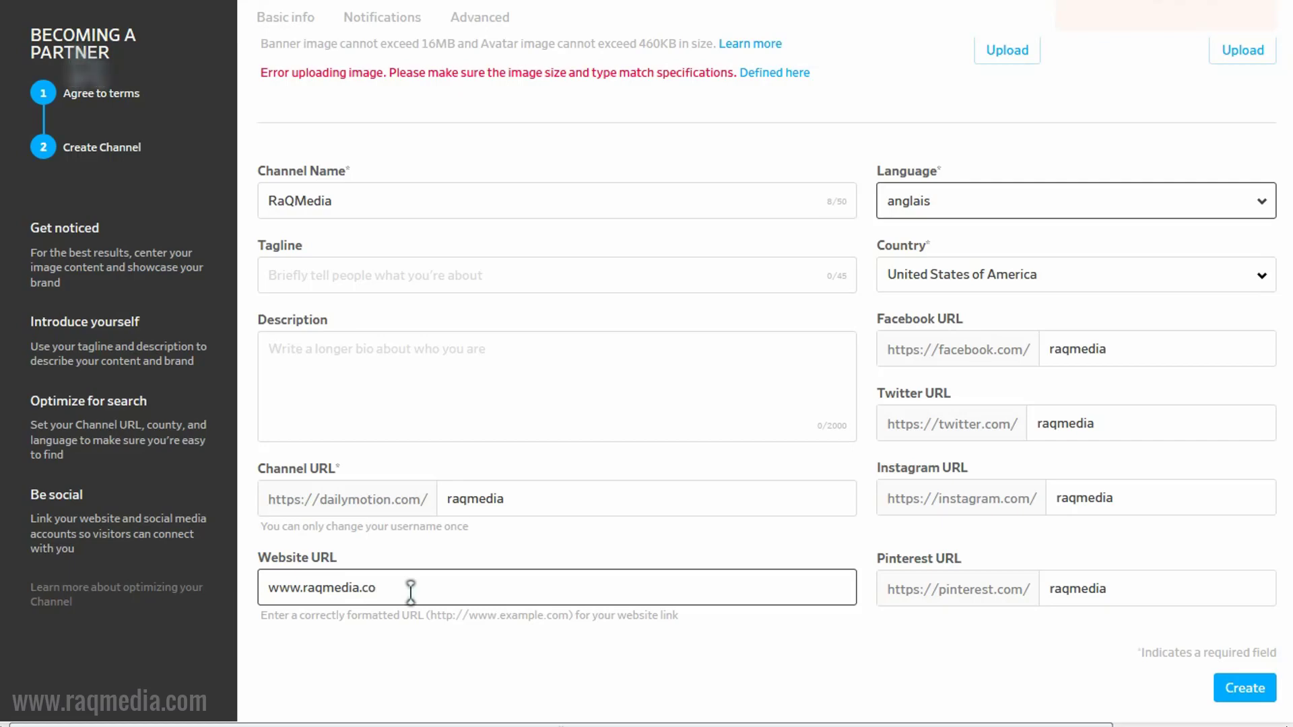
{"action": "type", "text": "m"}
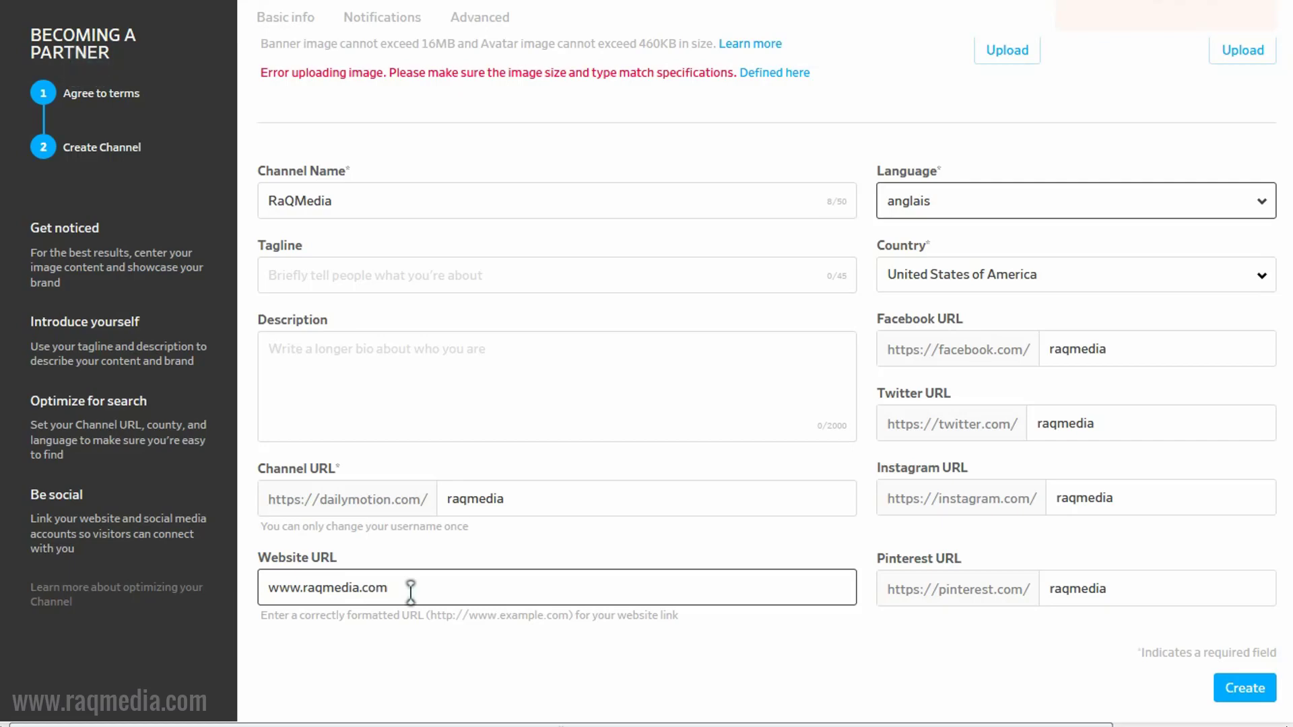
{"action": "scroll", "coordinate": [787, 586], "scroll_direction": "up", "scroll_amount": 5}
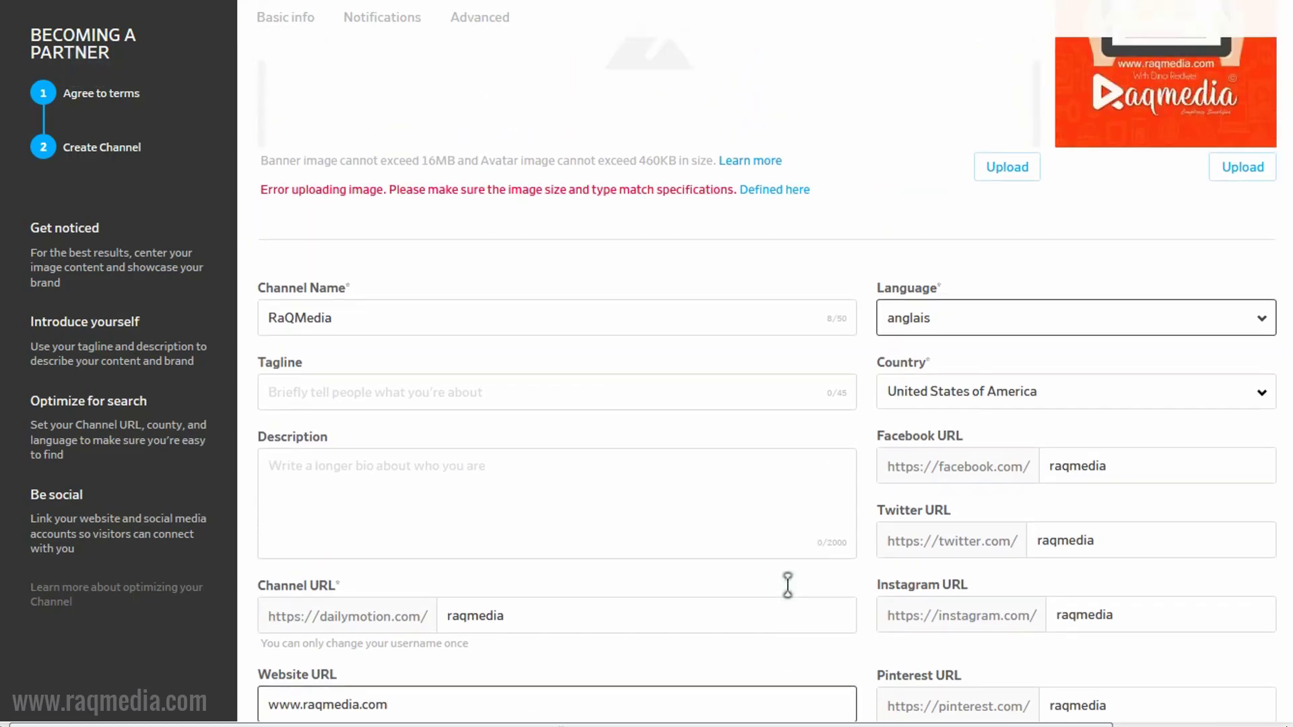
{"action": "scroll", "coordinate": [787, 586], "scroll_direction": "down", "scroll_amount": 5}
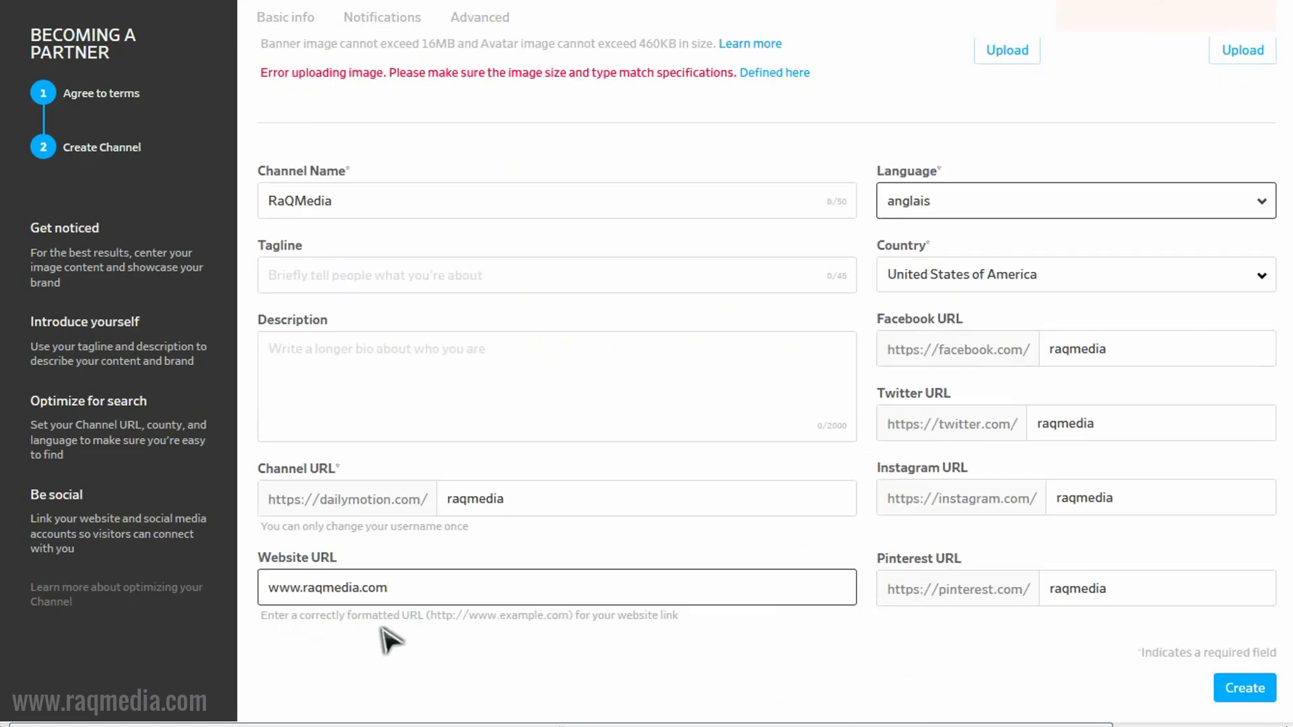
{"action": "left_click_drag", "start_coordinate": [470, 615], "coordinate": [454, 615]}
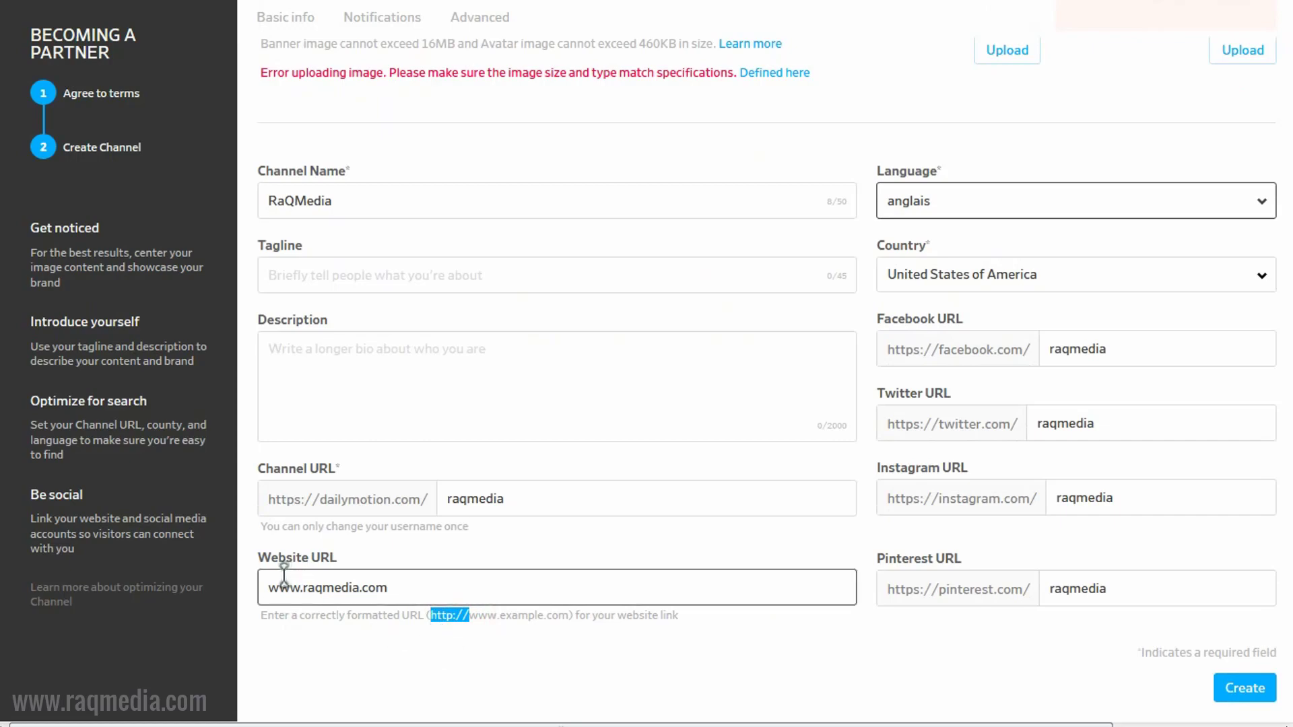
{"action": "type", "text": "http://"}
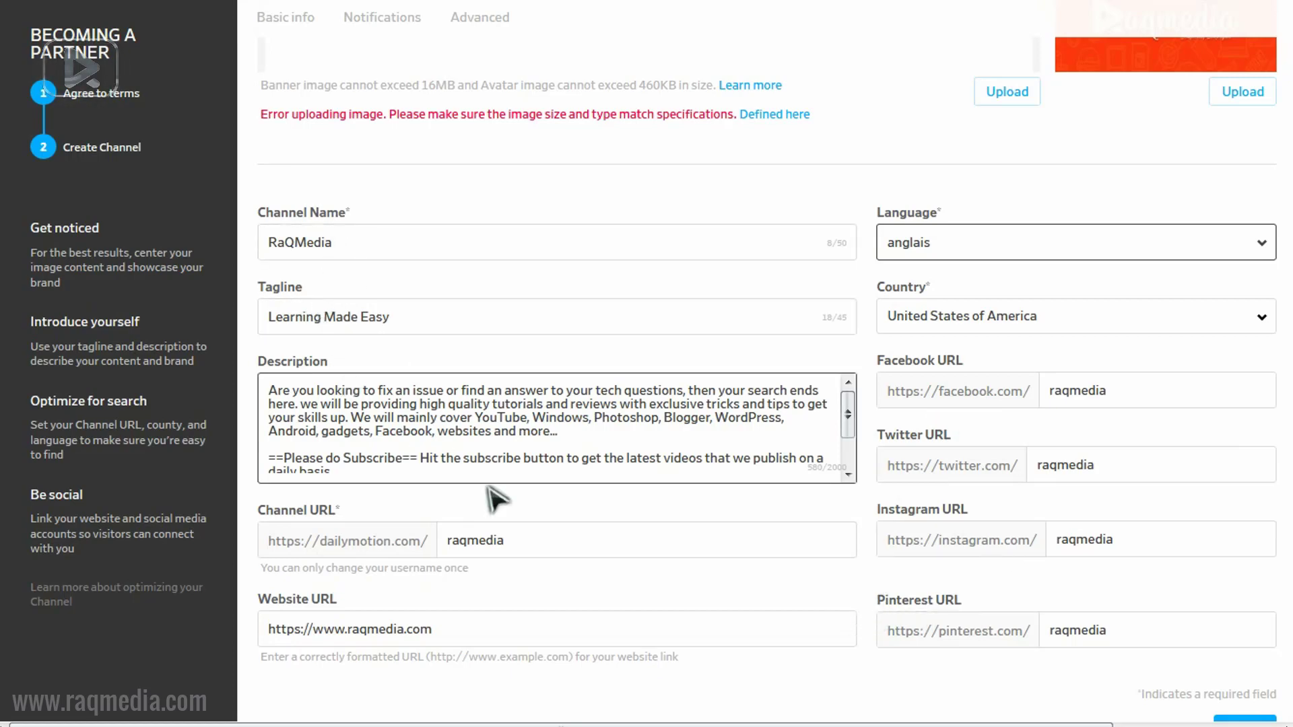
{"action": "scroll", "coordinate": [566, 573], "scroll_direction": "down", "scroll_amount": 1}
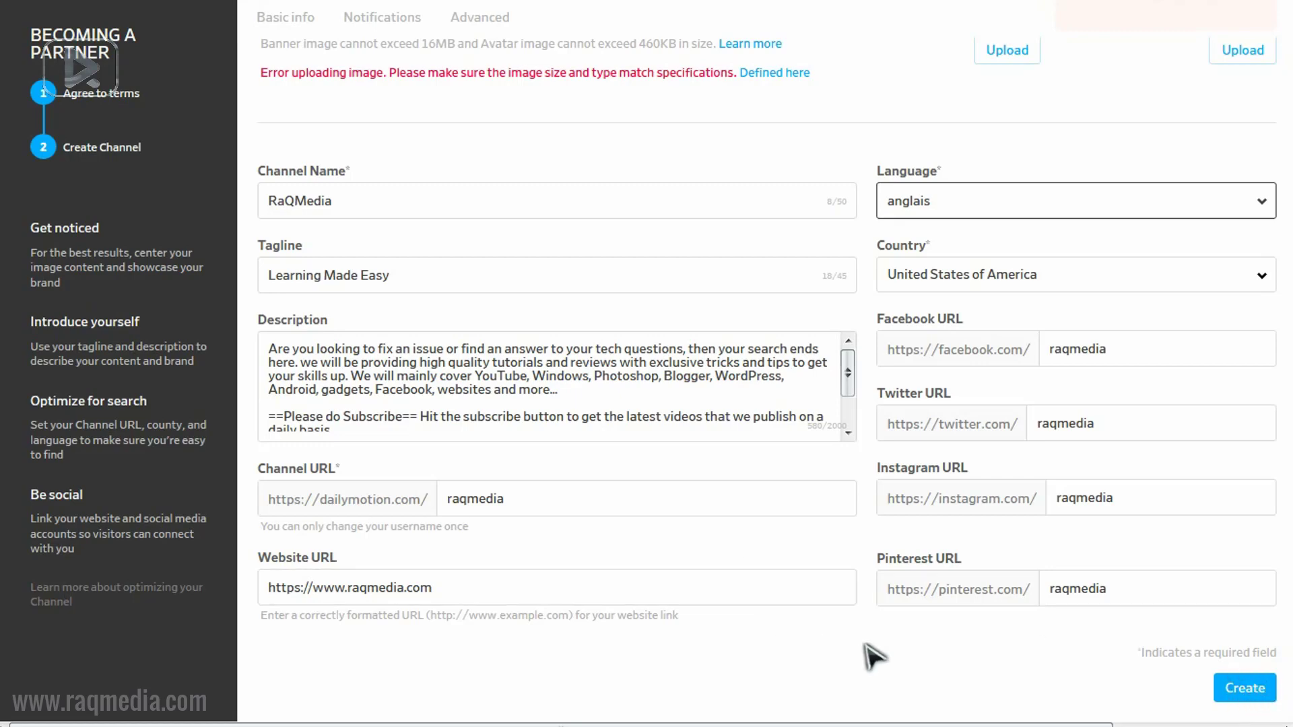
{"action": "scroll", "coordinate": [876, 674], "scroll_direction": "up", "scroll_amount": 5}
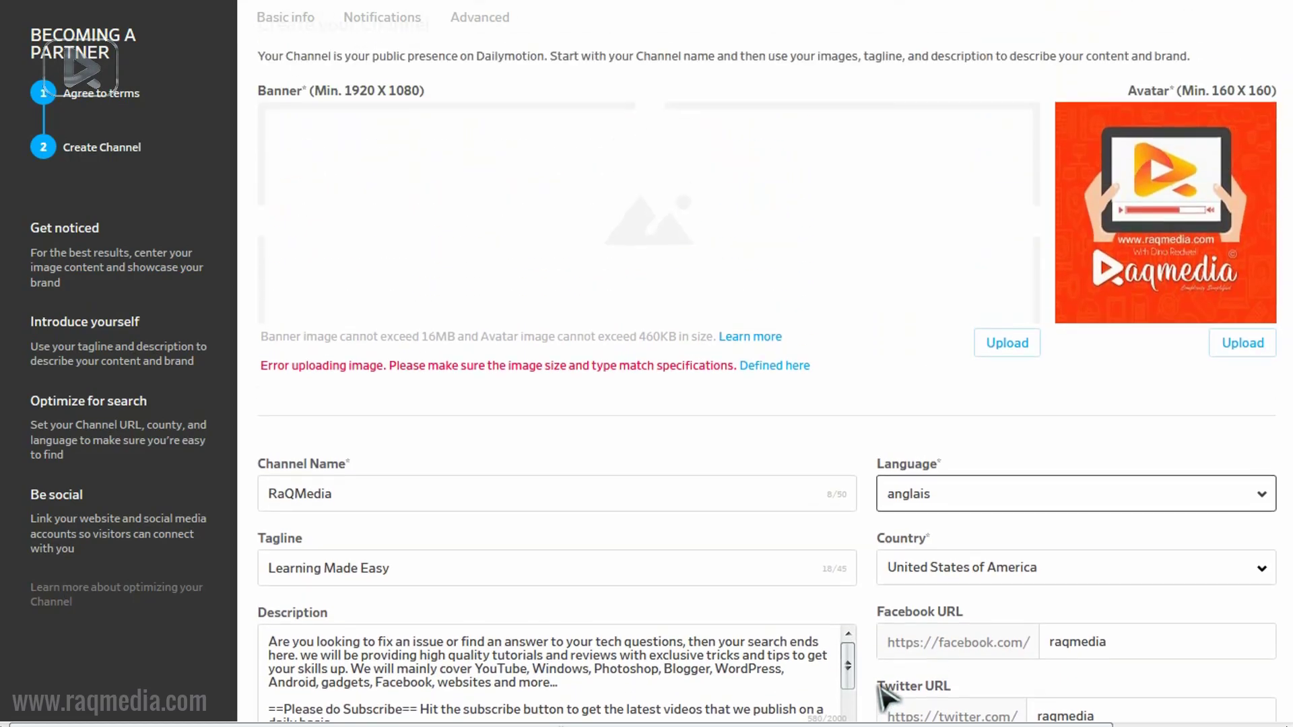
{"action": "scroll", "coordinate": [883, 704], "scroll_direction": "down", "scroll_amount": 5}
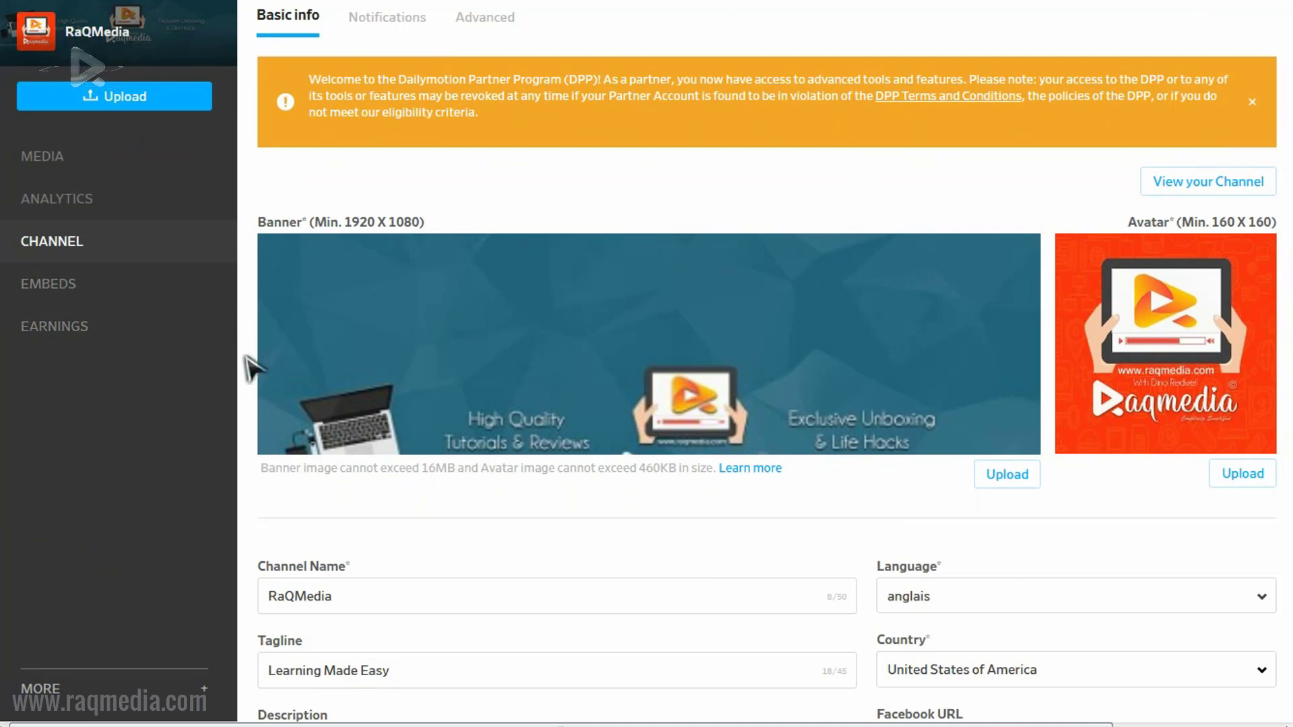
Review the new channel's basic info and open the video upload page
{"action": "scroll", "coordinate": [253, 367], "scroll_direction": "down", "scroll_amount": 3}
{"action": "scroll", "coordinate": [252, 367], "scroll_direction": "down", "scroll_amount": 9}
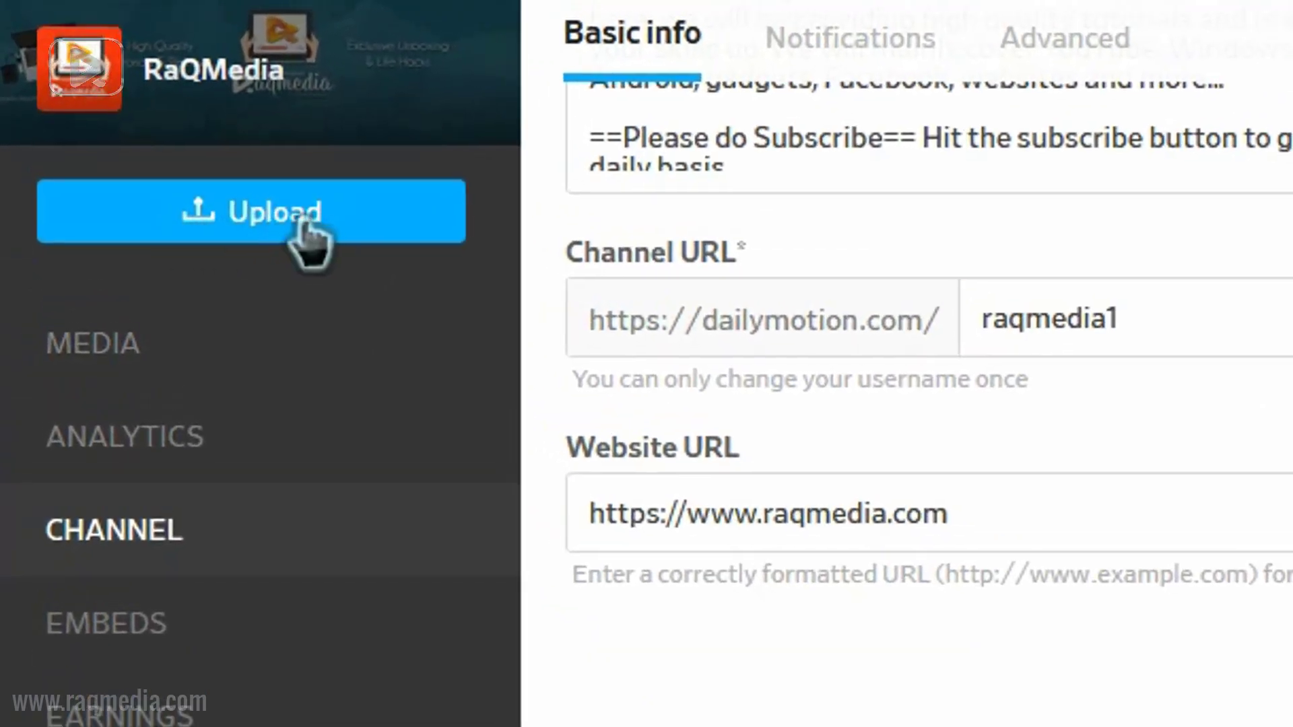
{"action": "left_click", "coordinate": [304, 219]}
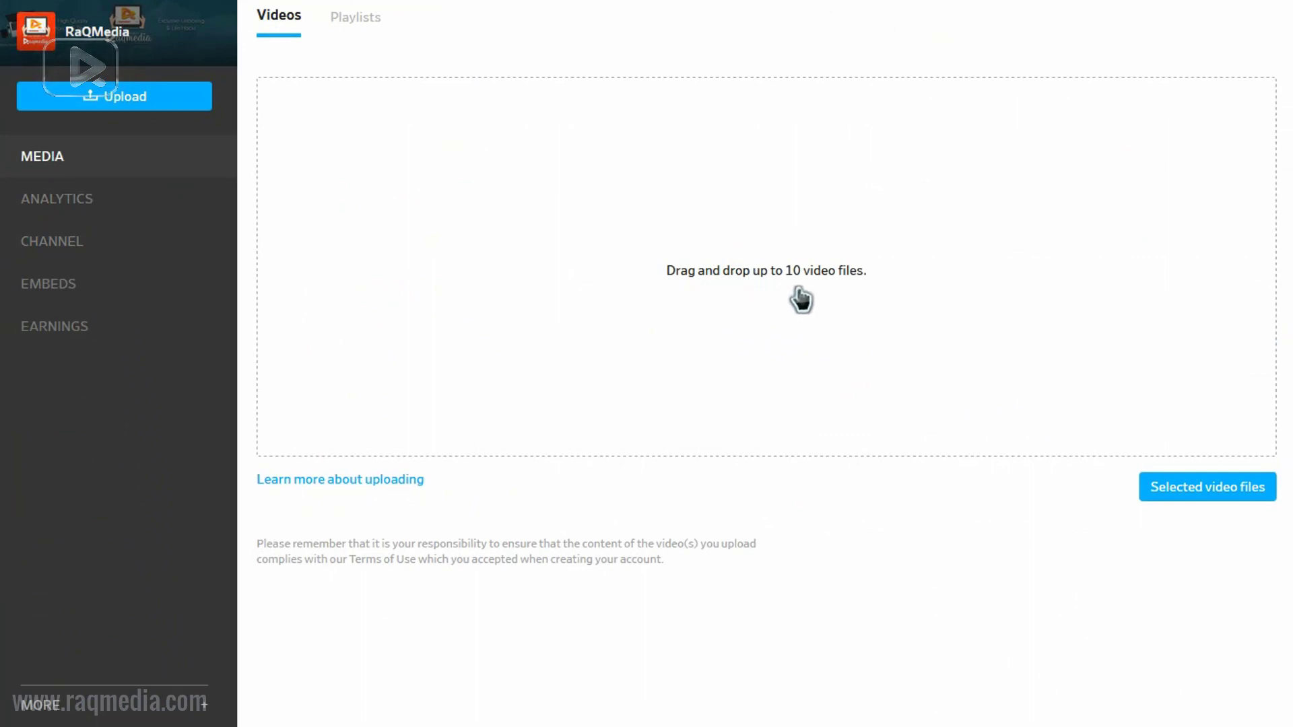
{"action": "left_click", "coordinate": [1210, 500]}
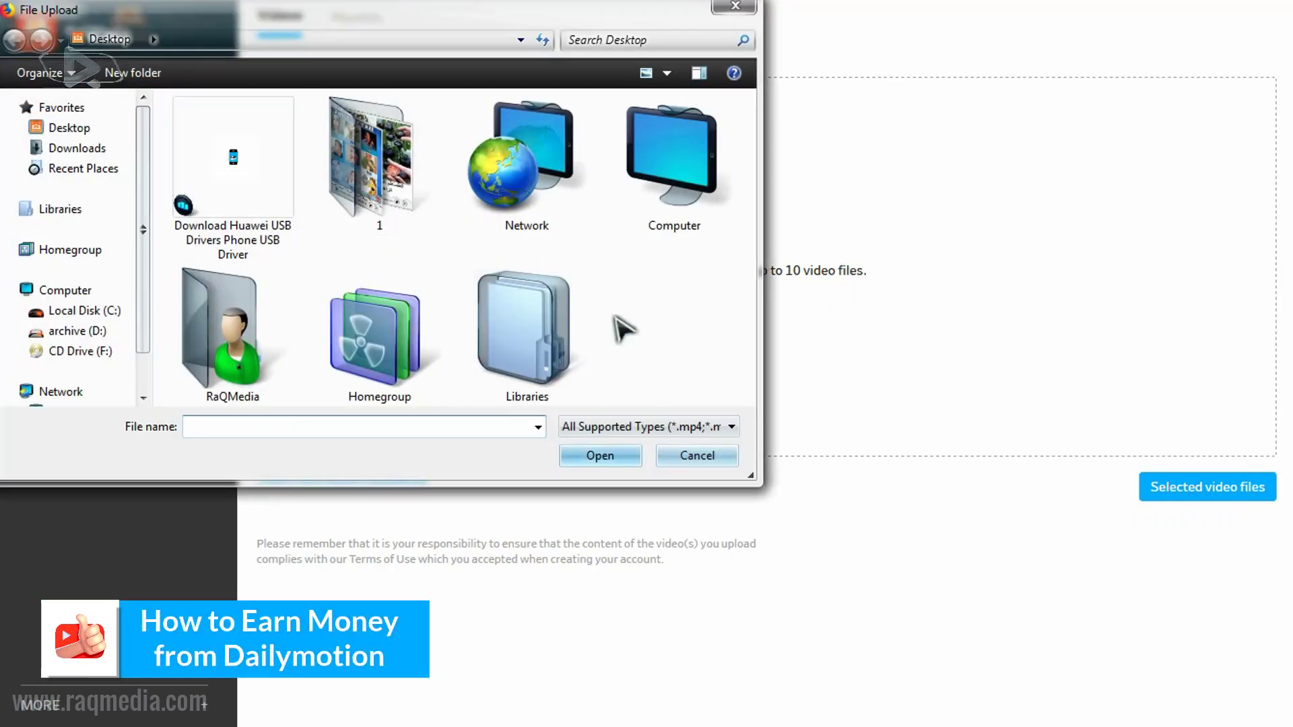
{"action": "left_click_drag", "start_coordinate": [419, 29], "coordinate": [592, 107]}
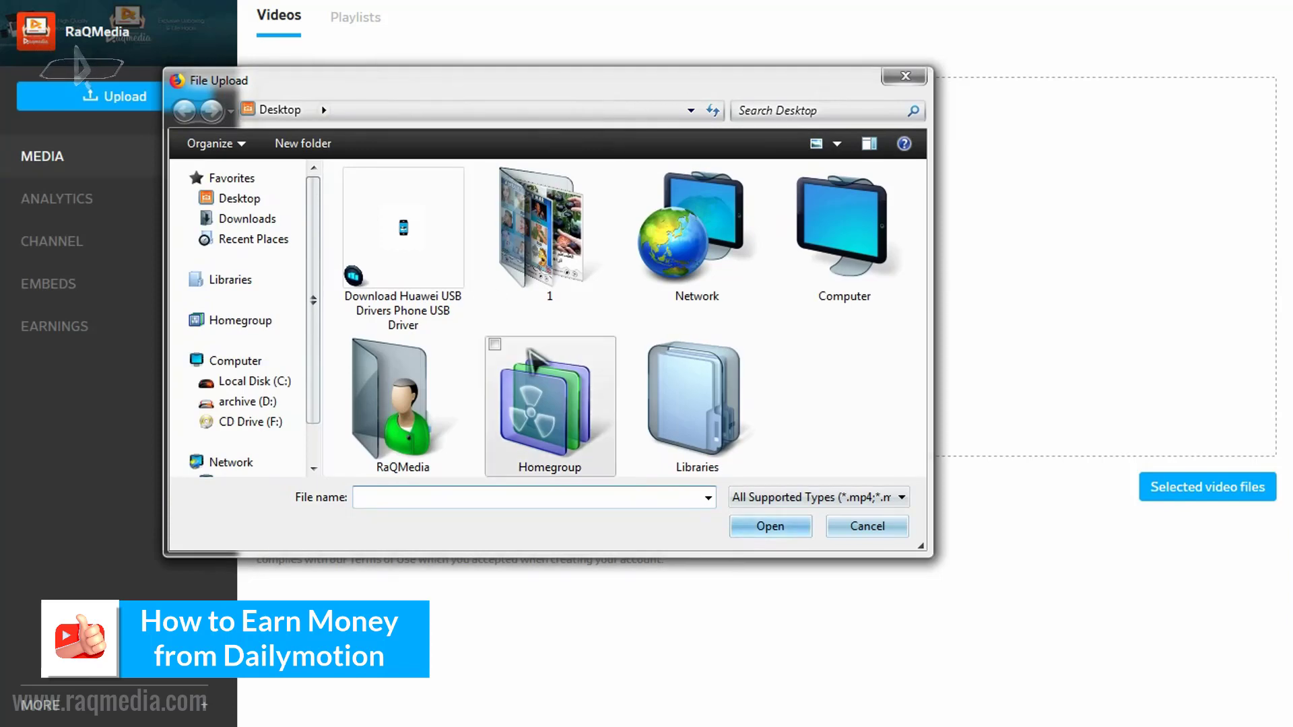
{"action": "left_click", "coordinate": [780, 364]}
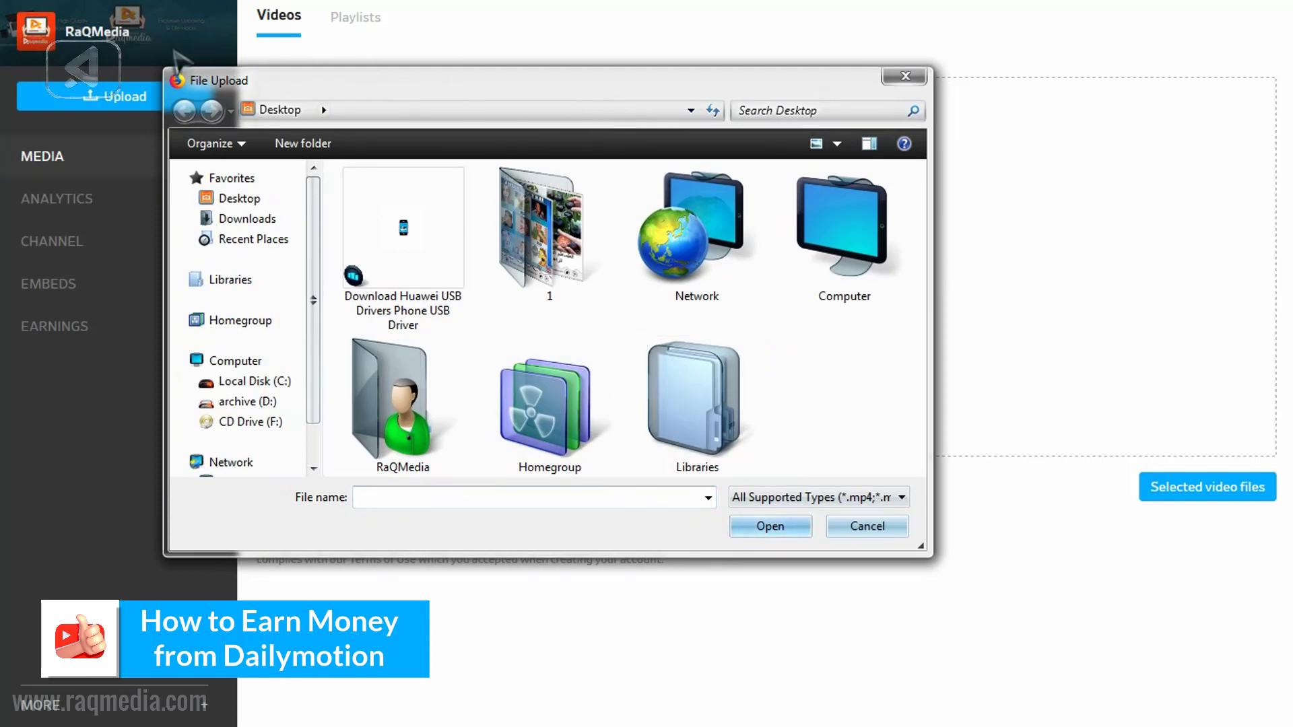
{"action": "left_click_drag", "start_coordinate": [167, 68], "coordinate": [129, 33]}
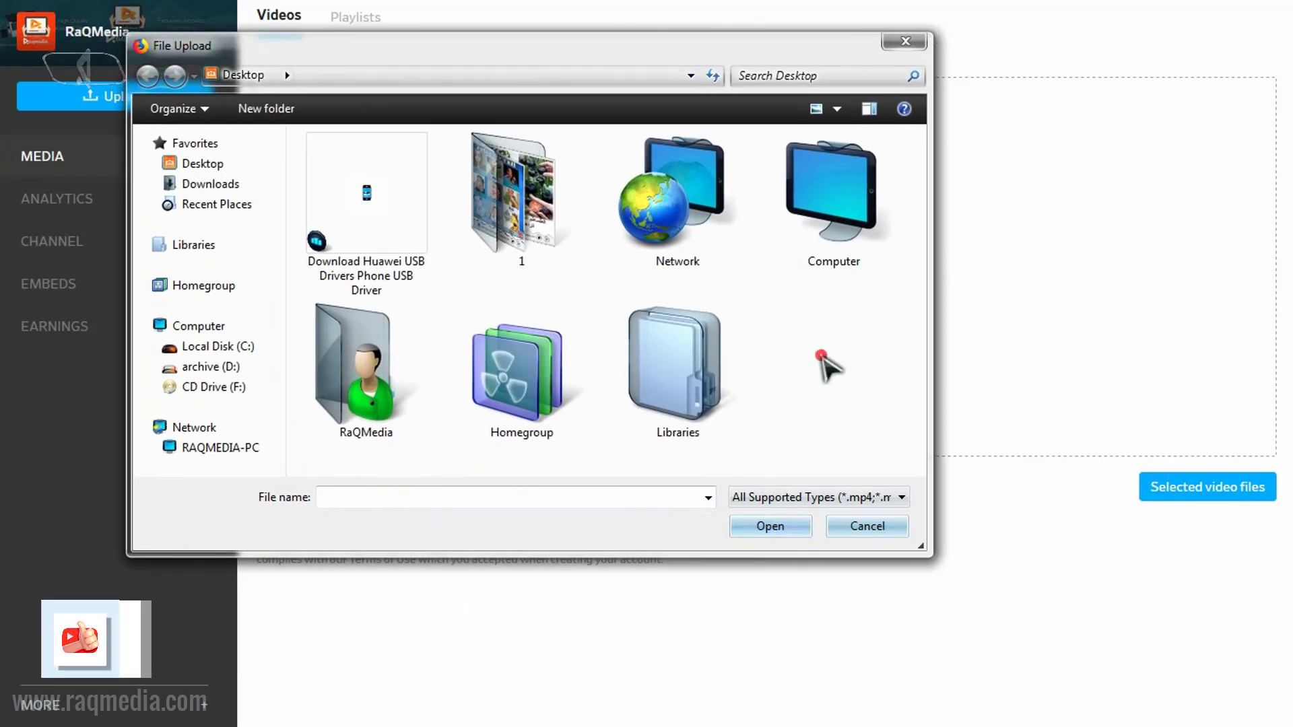
{"action": "key", "text": "Escape"}
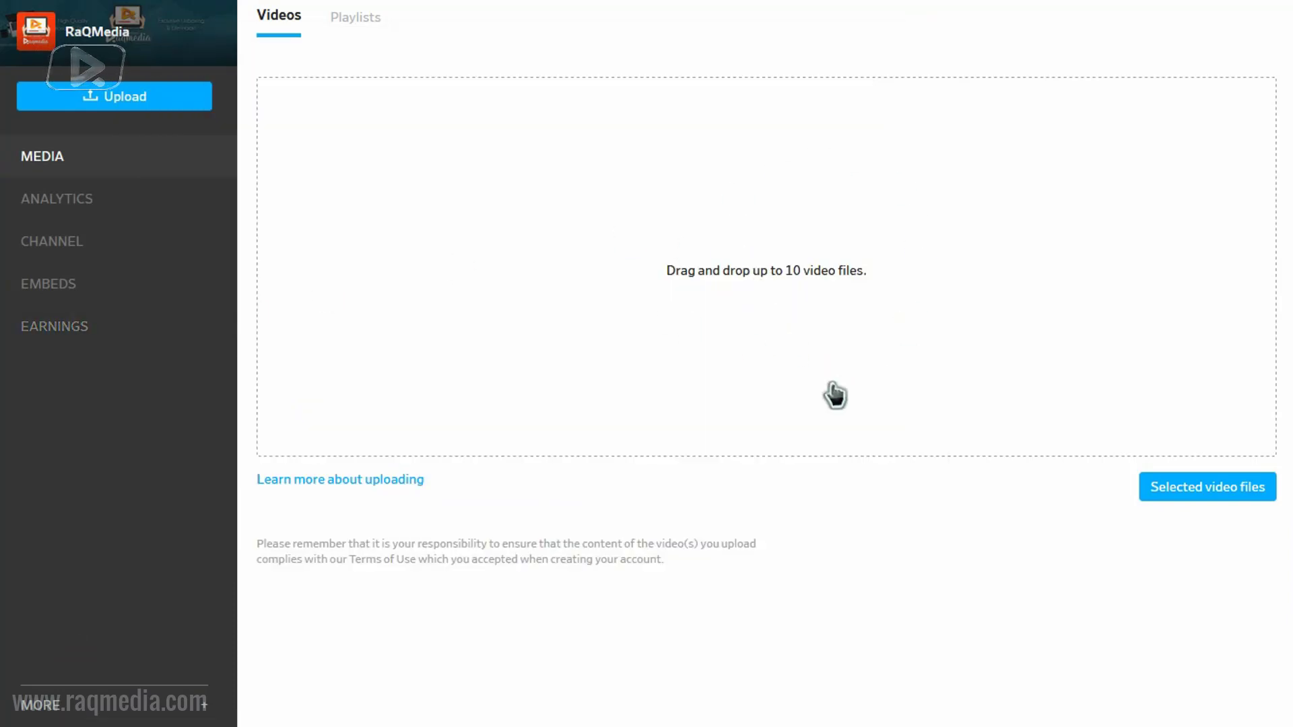
Examine the channel's website monetization and video monetization analytics, and return to the analytics overview
{"action": "left_click", "coordinate": [90, 200]}
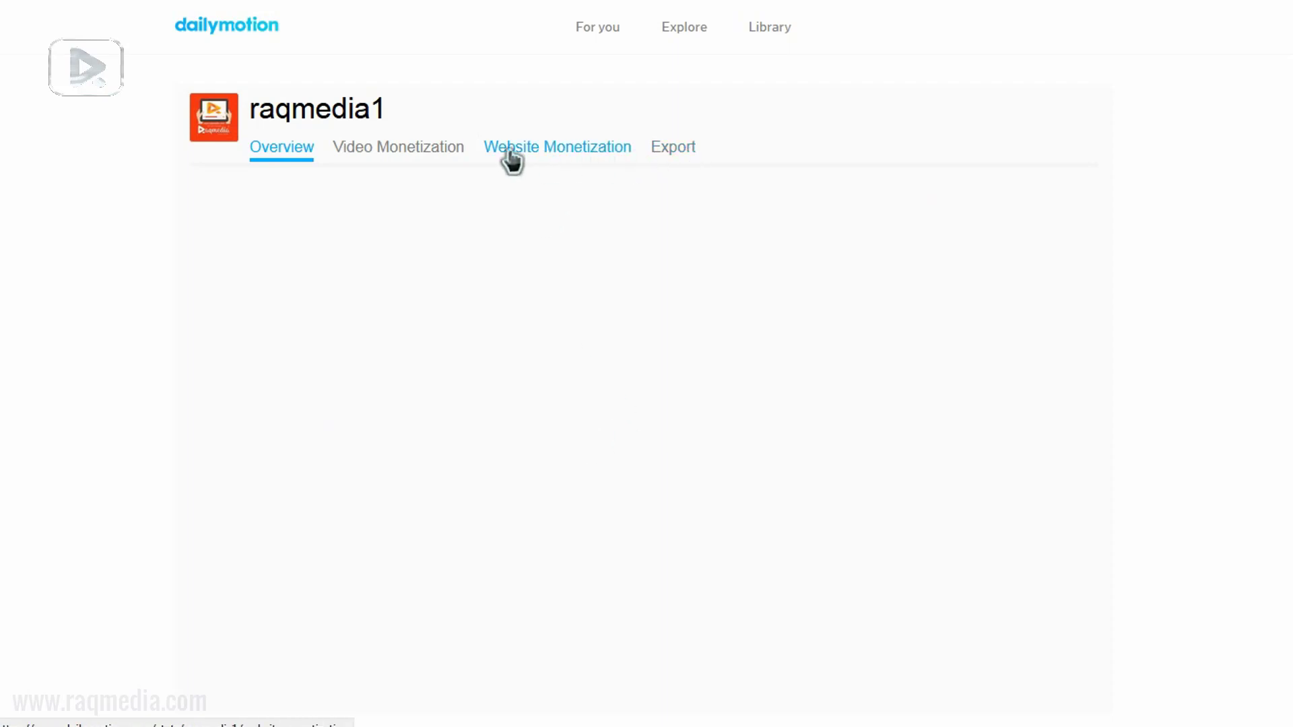
{"action": "left_click", "coordinate": [589, 152]}
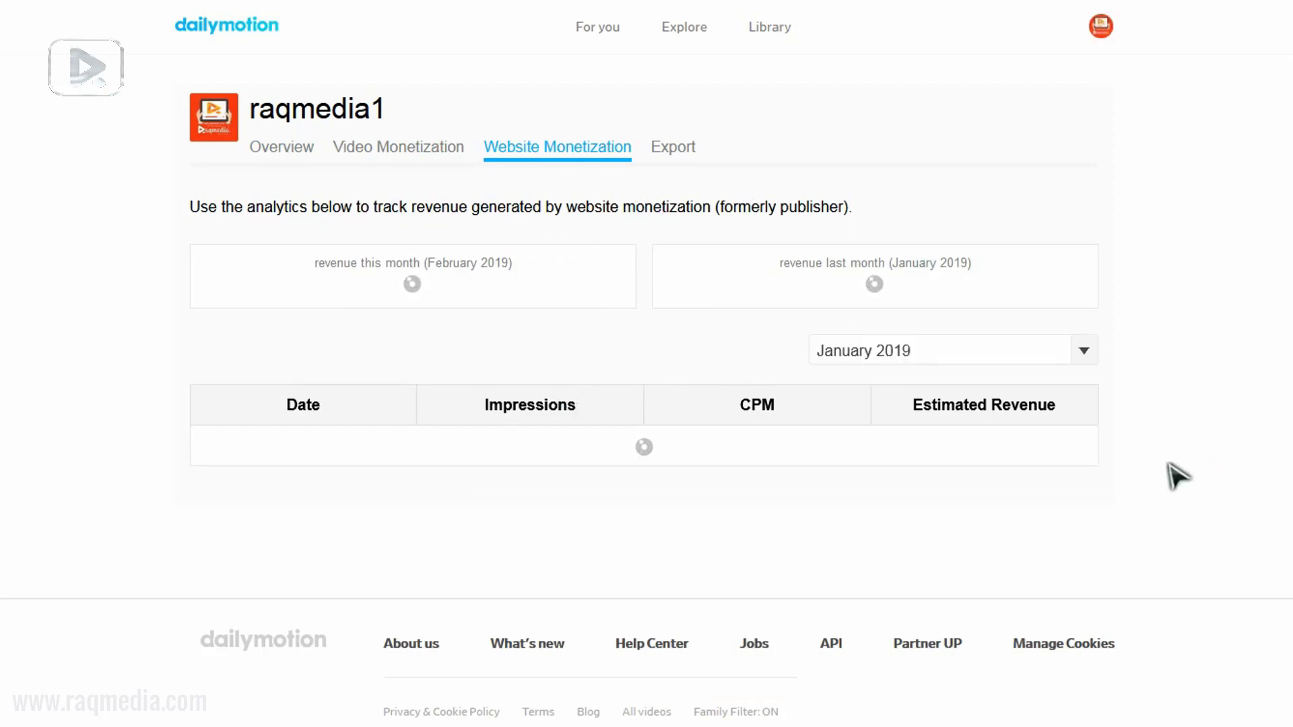
{"action": "scroll", "coordinate": [1178, 476], "scroll_direction": "down", "scroll_amount": 3}
{"action": "scroll", "coordinate": [1178, 477], "scroll_direction": "down", "scroll_amount": 12}
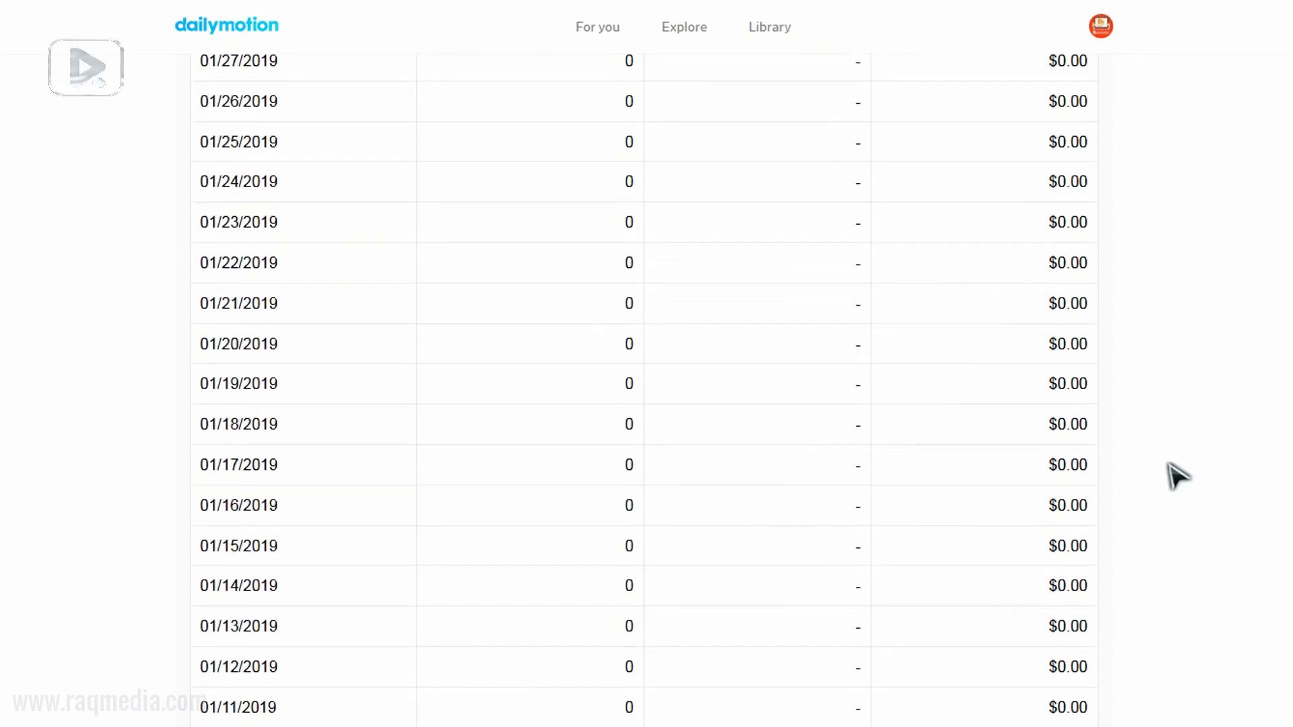
{"action": "scroll", "coordinate": [1178, 476], "scroll_direction": "up", "scroll_amount": 6}
{"action": "scroll", "coordinate": [1178, 476], "scroll_direction": "up", "scroll_amount": 9}
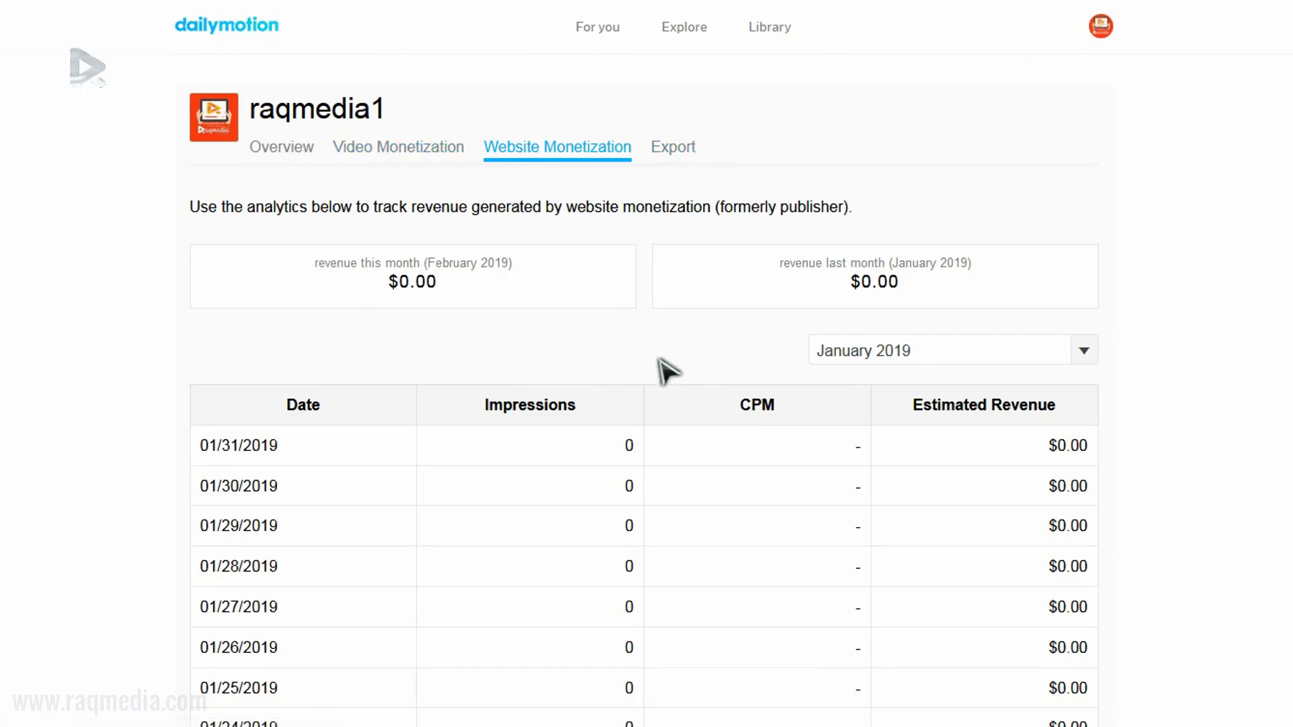
{"action": "left_click", "coordinate": [429, 164]}
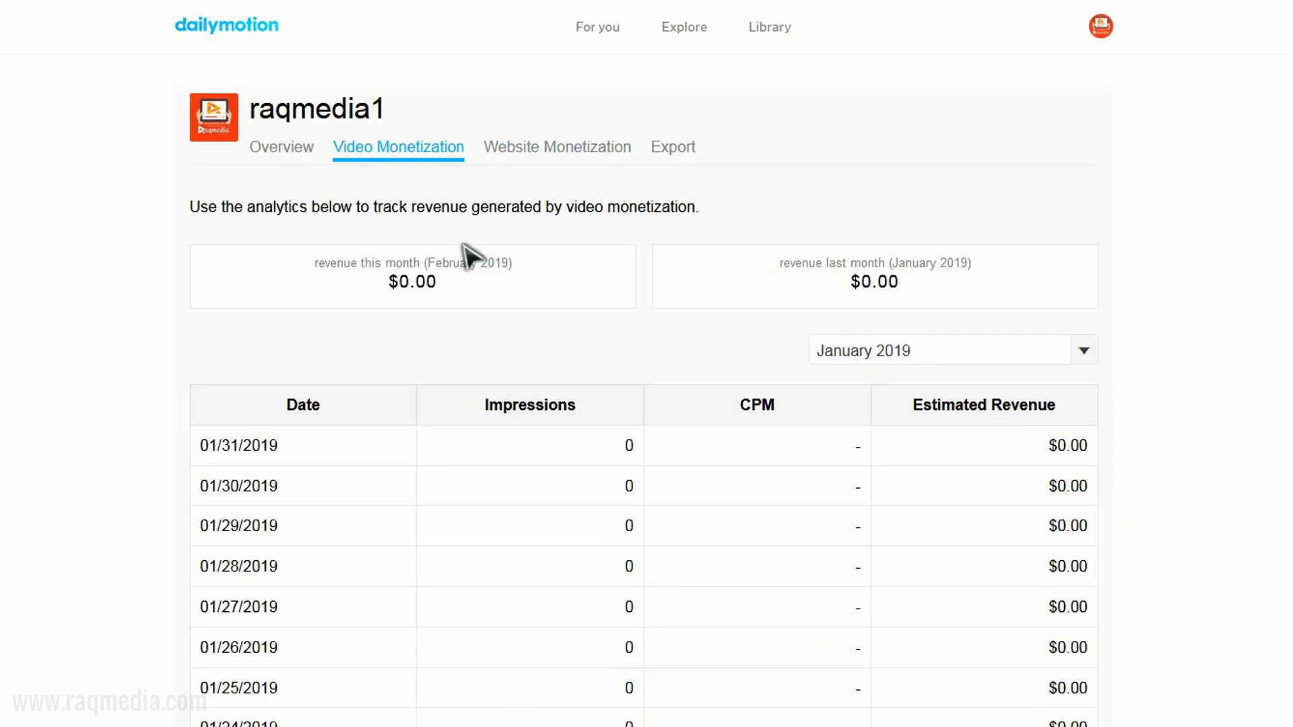
{"action": "left_click", "coordinate": [284, 148]}
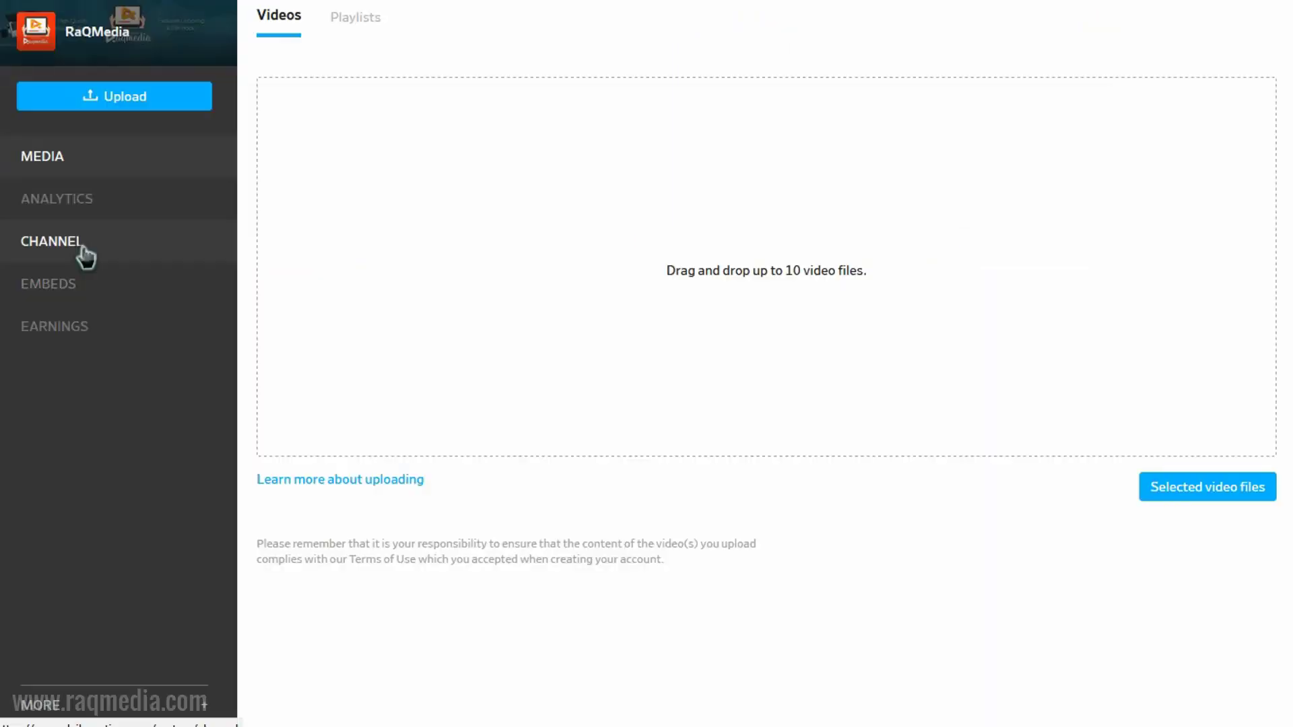
Examine the brand customization options for embeds, including the player preview, logo, logo link, accent color and player settings
{"action": "left_click", "coordinate": [58, 290]}
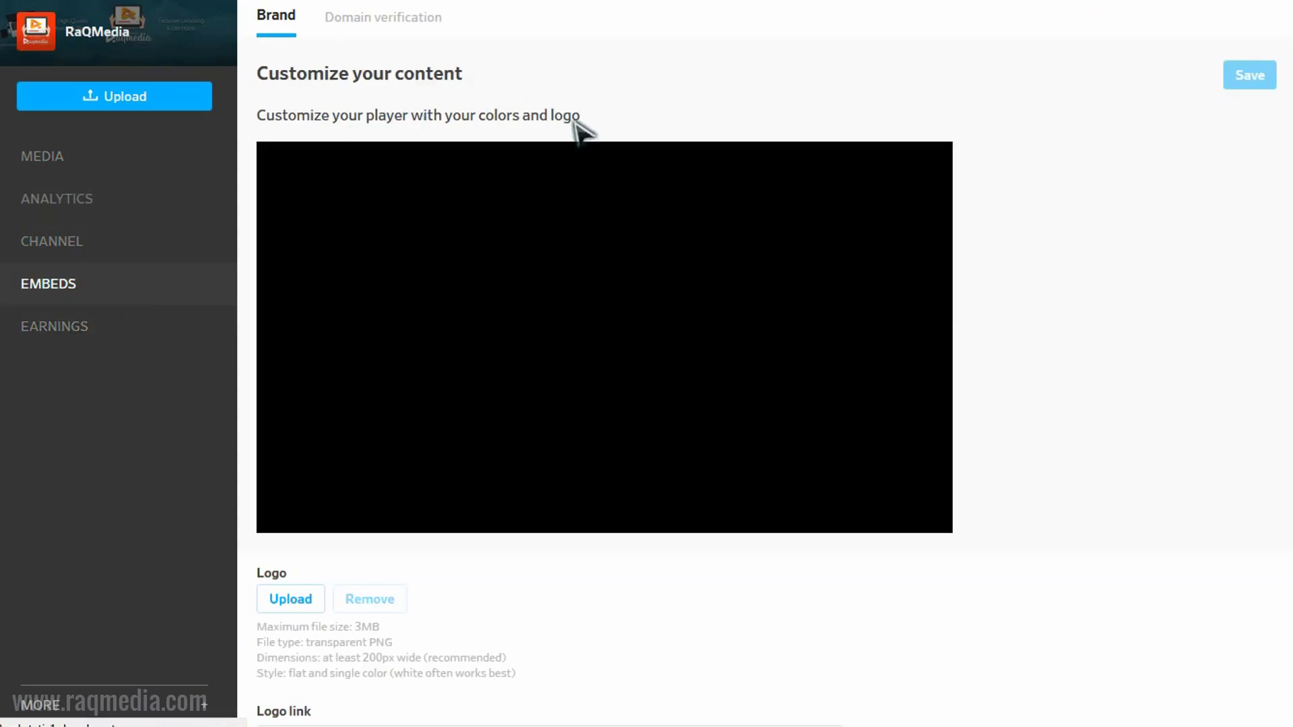
{"action": "scroll", "coordinate": [1118, 334], "scroll_direction": "down", "scroll_amount": 3}
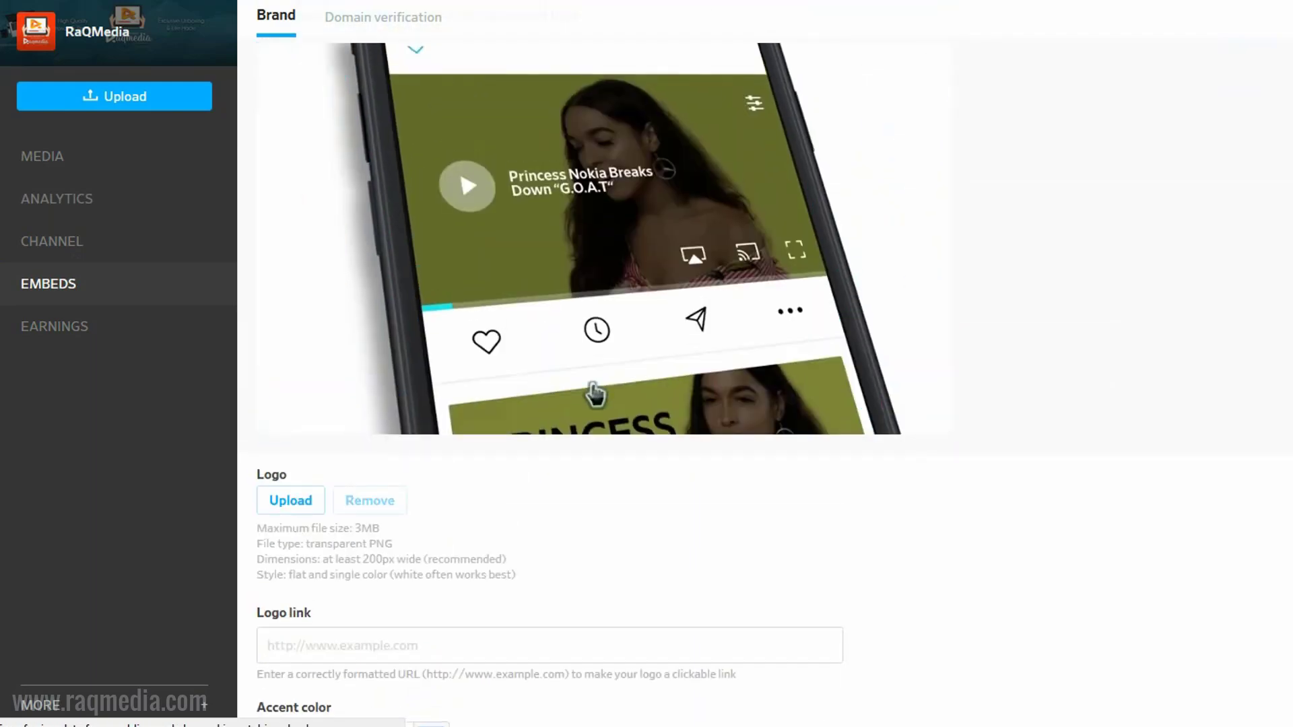
{"action": "scroll", "coordinate": [1033, 485], "scroll_direction": "up", "scroll_amount": 2}
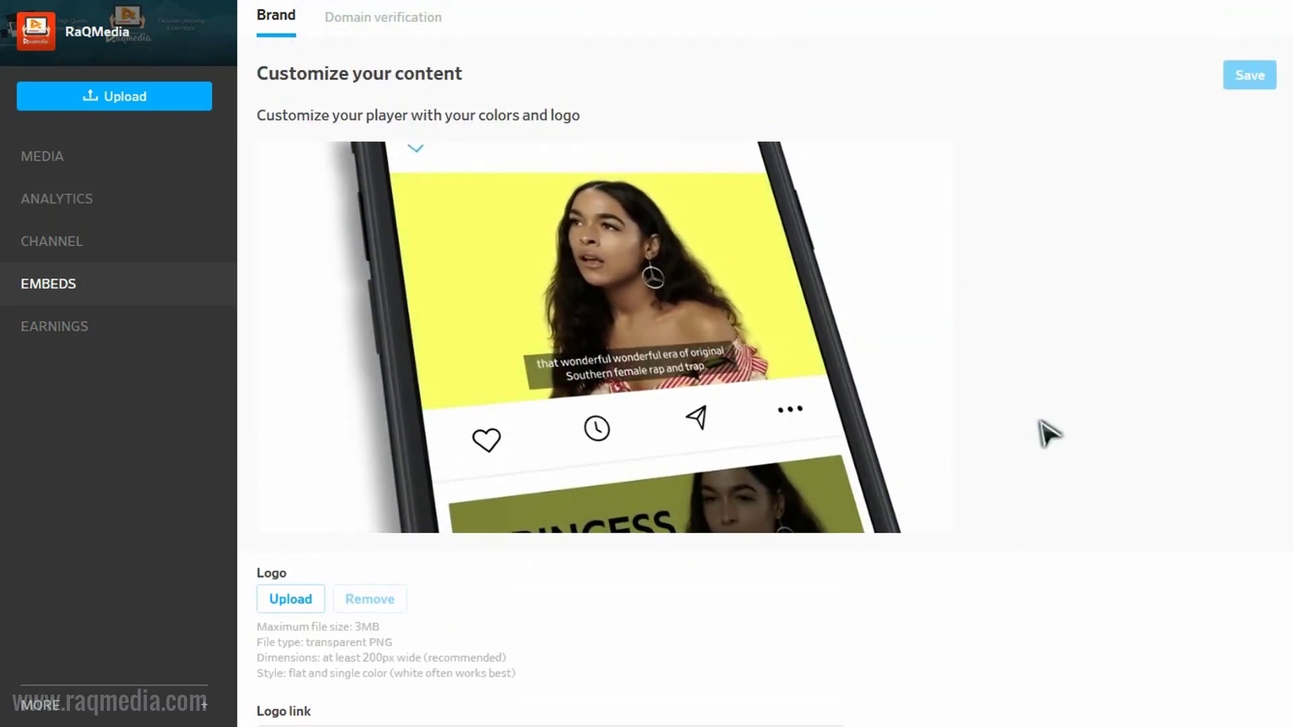
{"action": "mouse_move", "coordinate": [491, 450]}
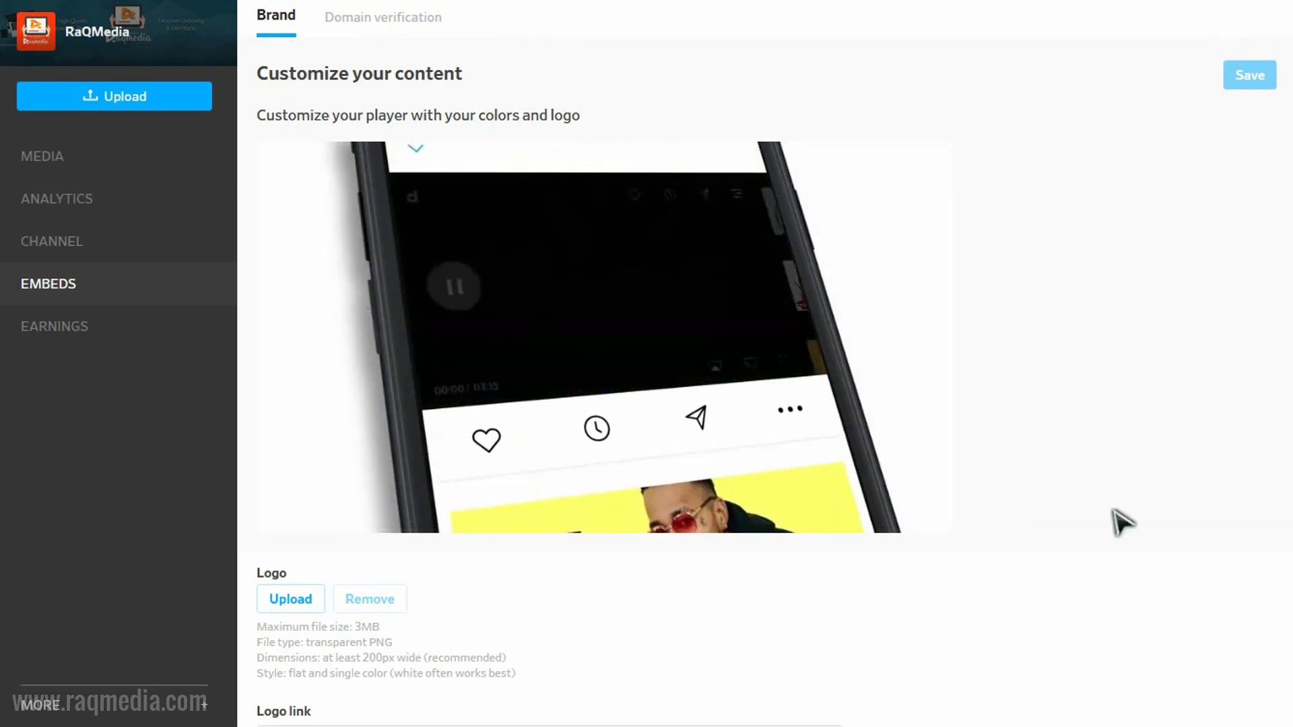
{"action": "scroll", "coordinate": [1121, 522], "scroll_direction": "down", "scroll_amount": 2}
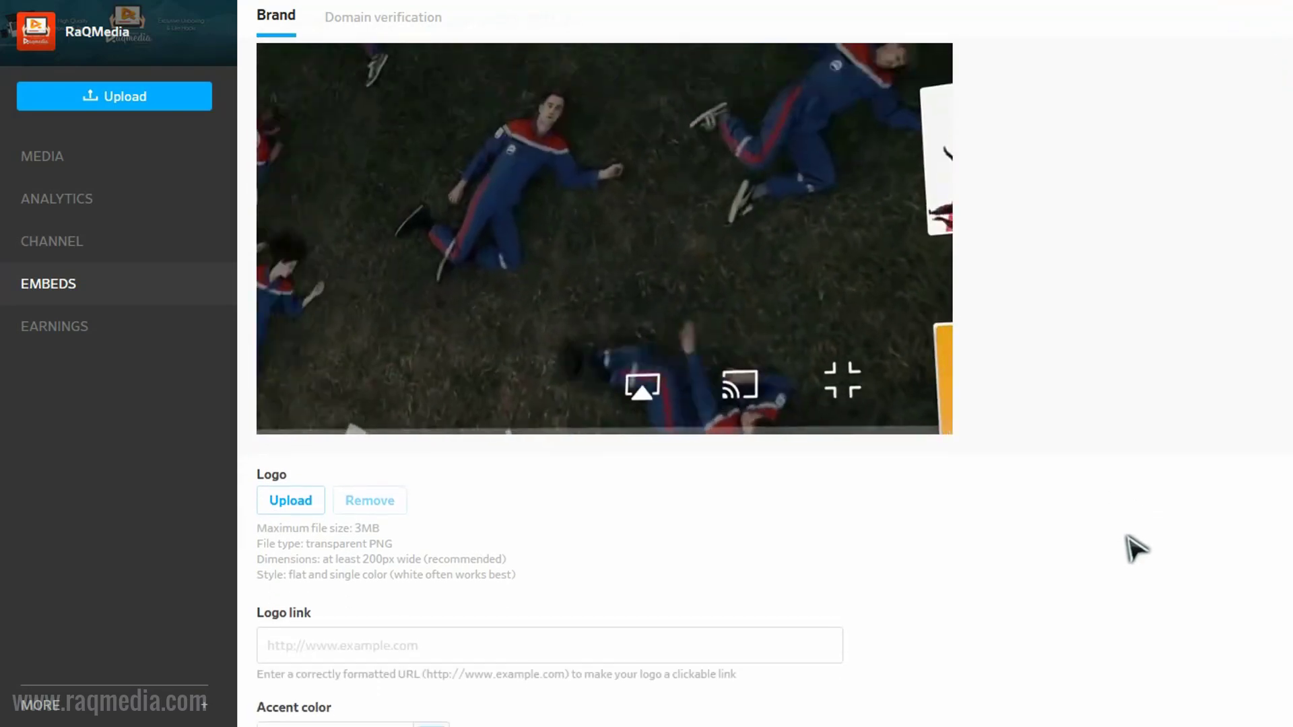
{"action": "mouse_move", "coordinate": [687, 299]}
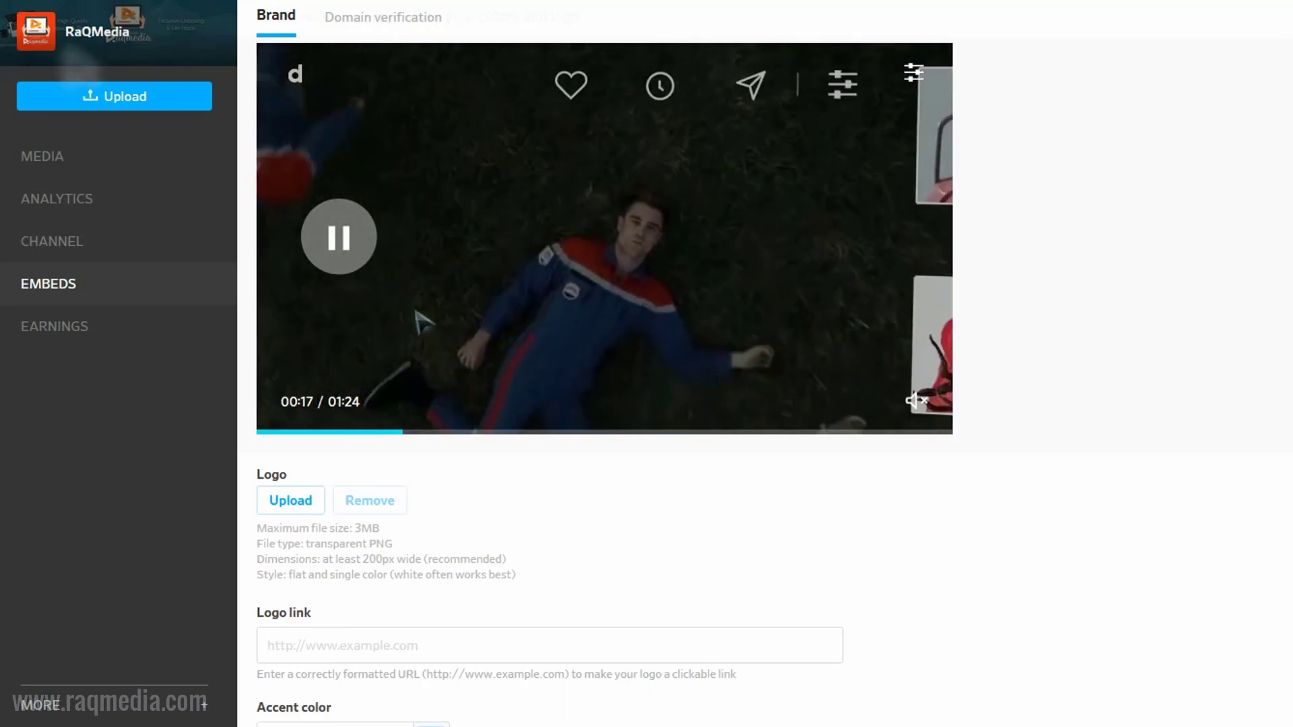
{"action": "scroll", "coordinate": [1095, 452], "scroll_direction": "down", "scroll_amount": 7}
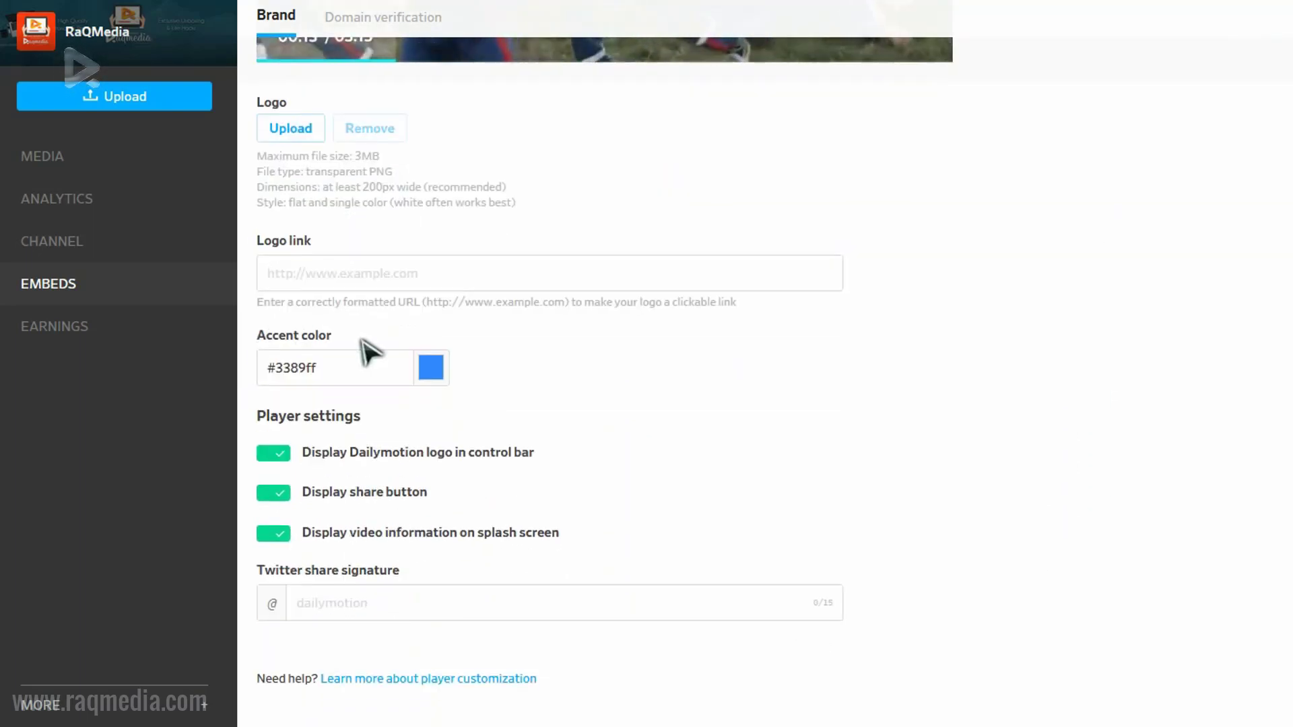
{"action": "scroll", "coordinate": [496, 384], "scroll_direction": "up", "scroll_amount": 7}
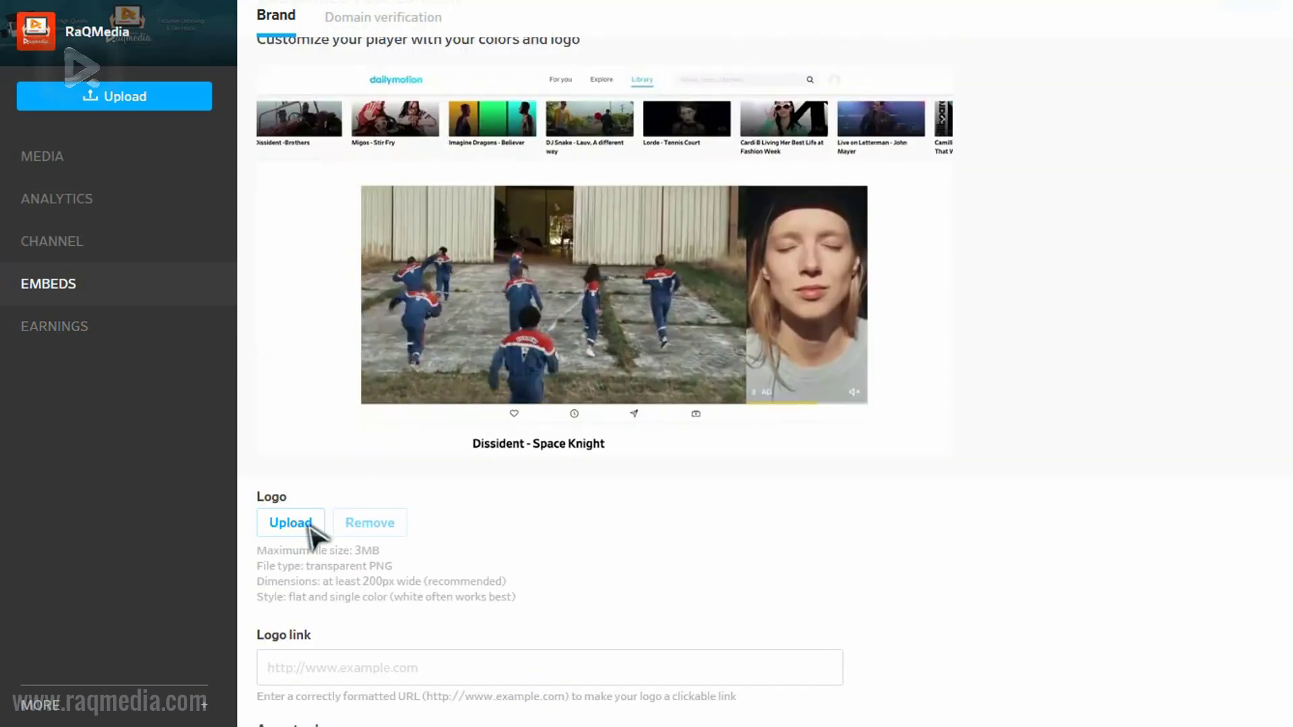
{"action": "left_click", "coordinate": [310, 525]}
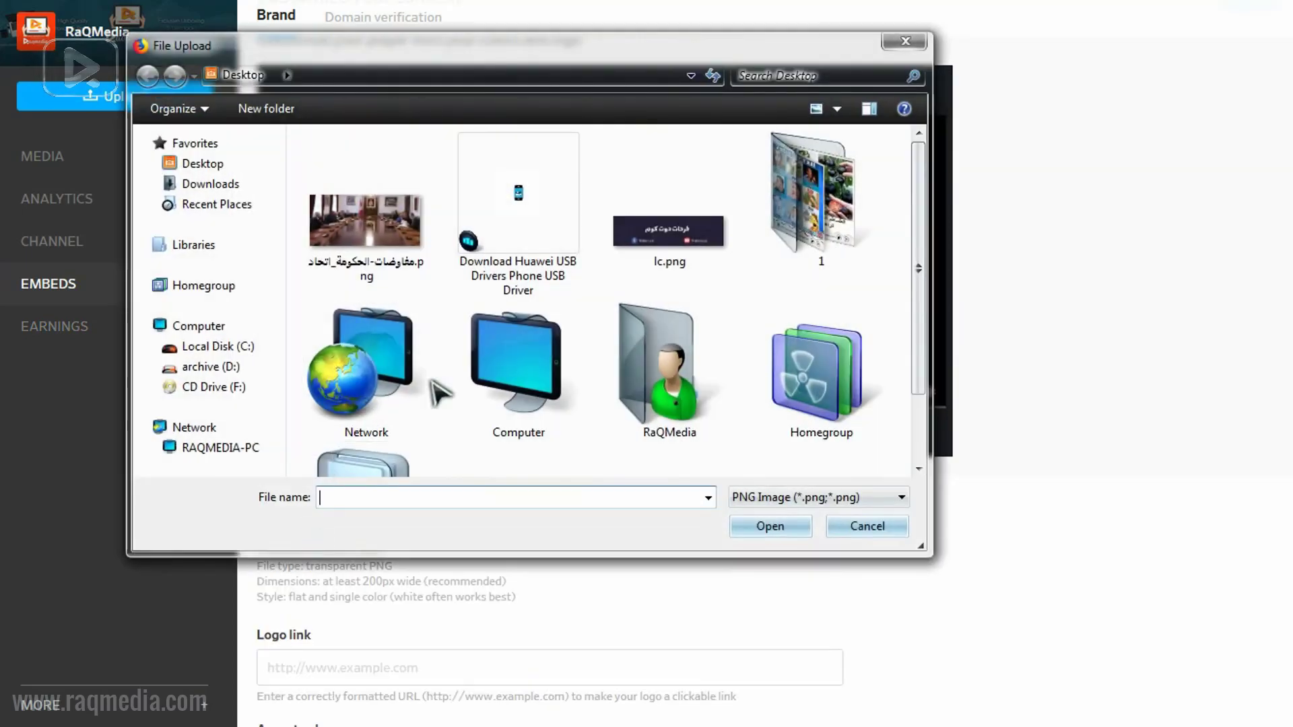
{"action": "left_click", "coordinate": [171, 367]}
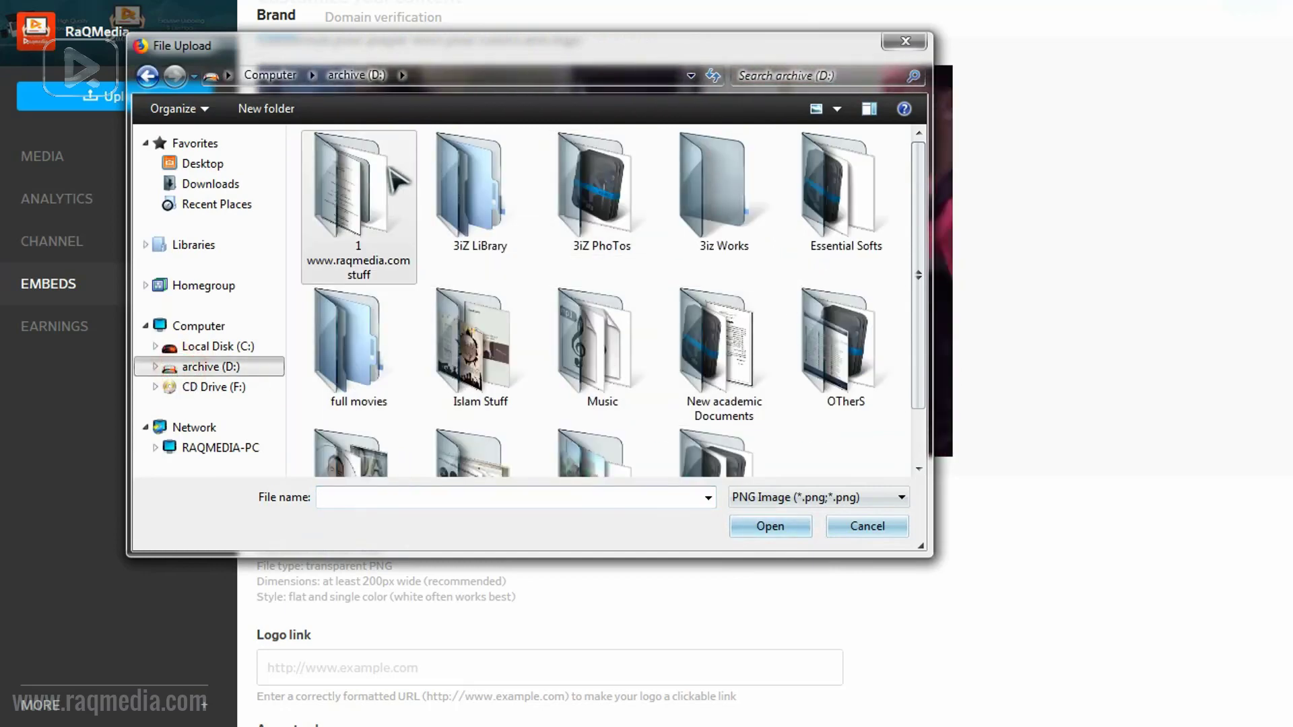
{"action": "double_click", "coordinate": [343, 192]}
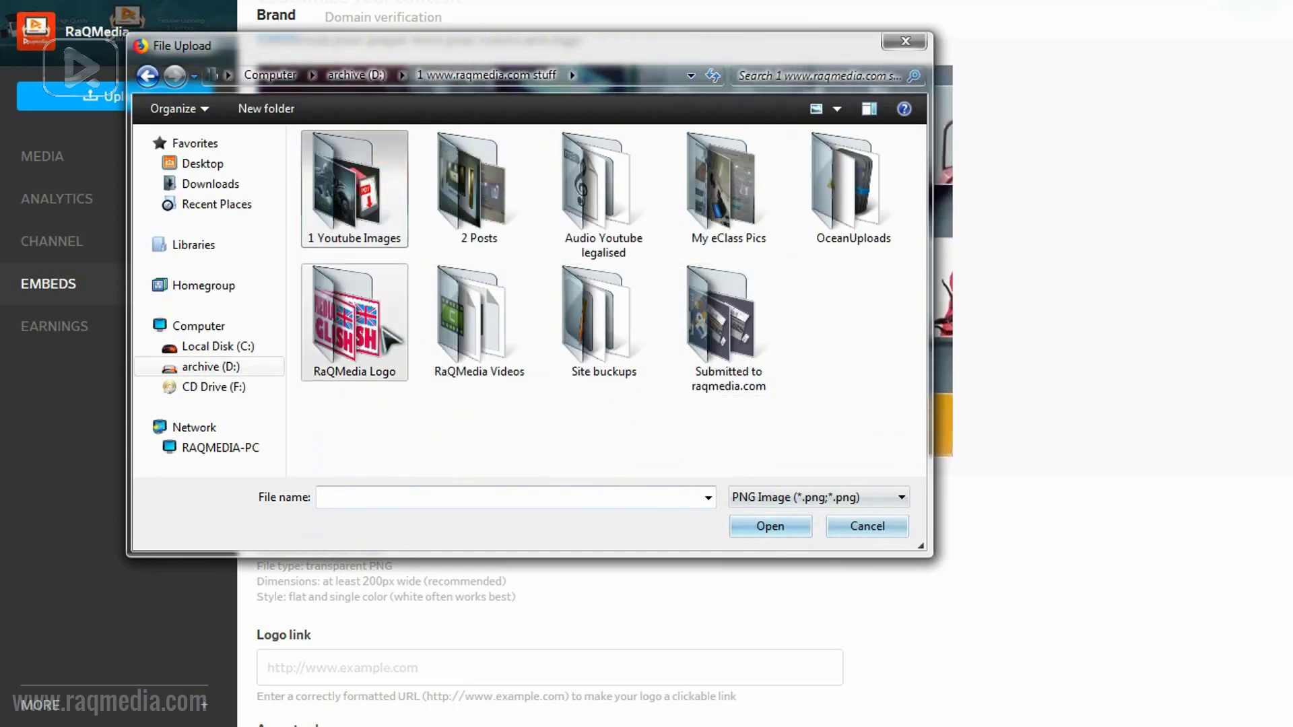
{"action": "double_click", "coordinate": [354, 317]}
{"action": "double_click", "coordinate": [808, 360]}
{"action": "scroll", "coordinate": [495, 561], "scroll_direction": "down", "scroll_amount": 1}
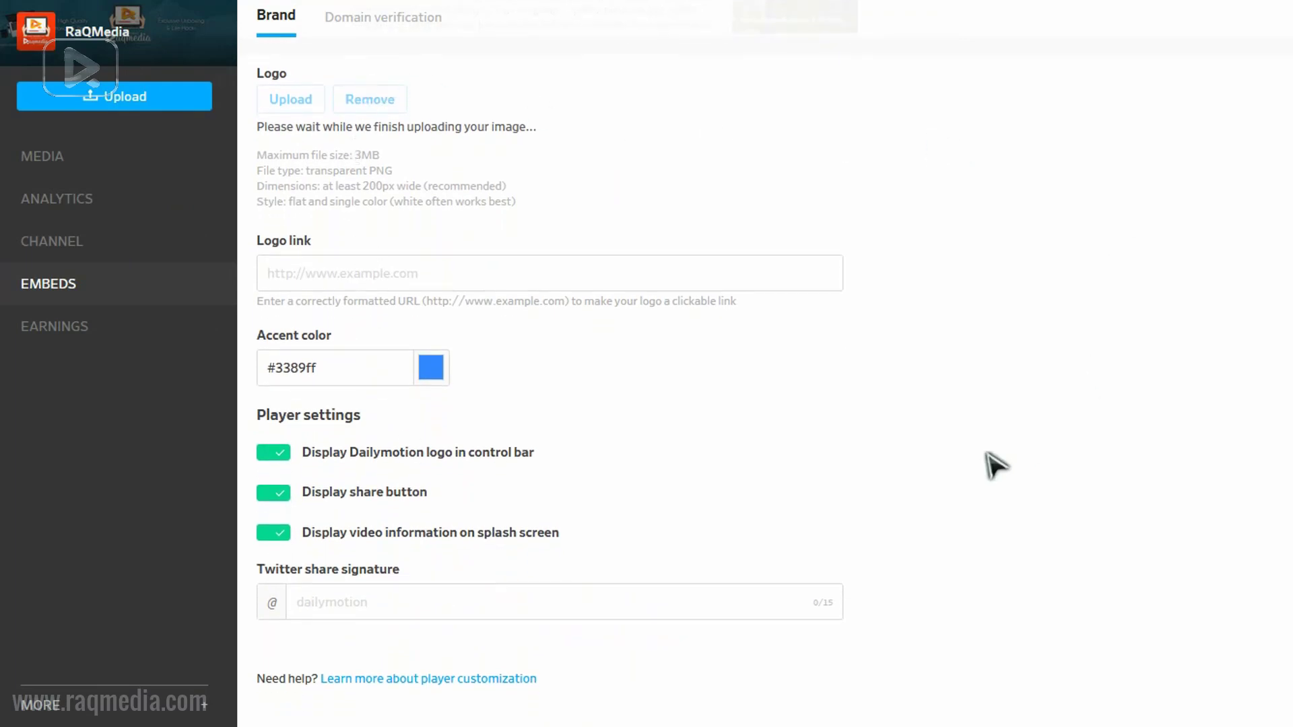
Check the uploaded logo in the player preview and look through the remaining brand settings down to the Twitter share signature
{"action": "scroll", "coordinate": [990, 462], "scroll_direction": "up", "scroll_amount": 3}
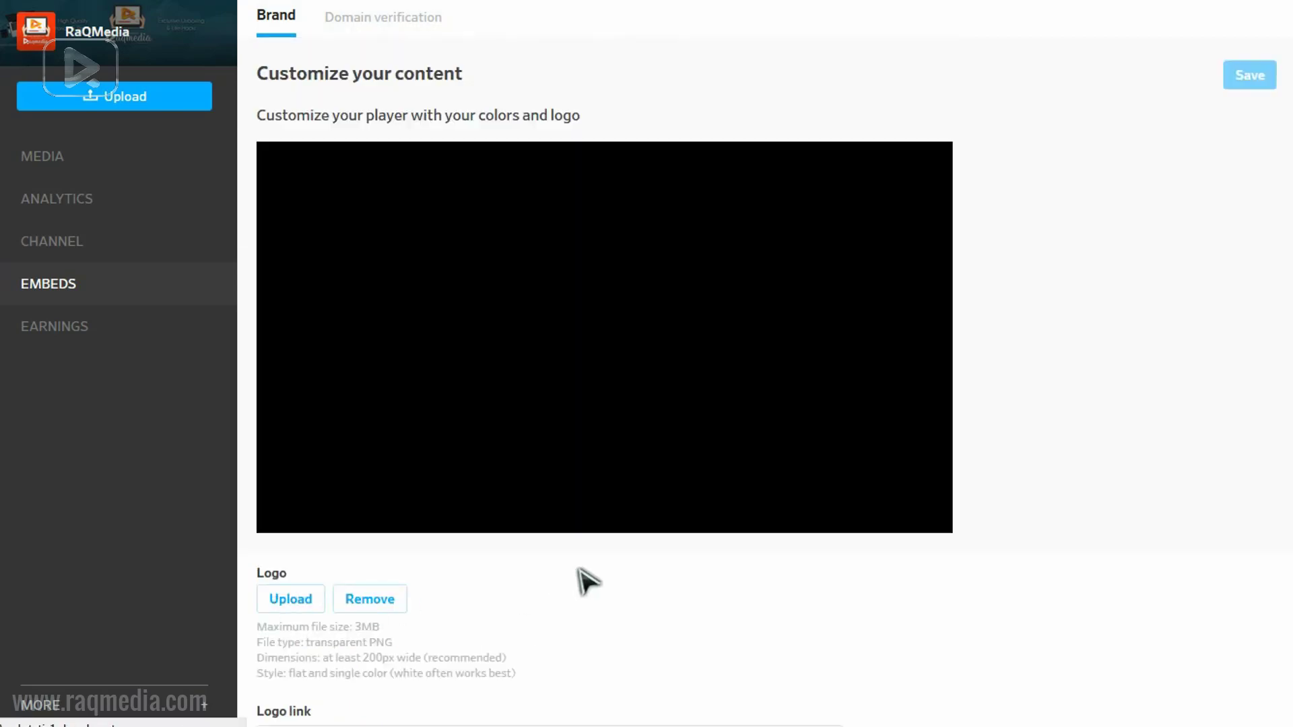
{"action": "scroll", "coordinate": [582, 572], "scroll_direction": "down", "scroll_amount": 3}
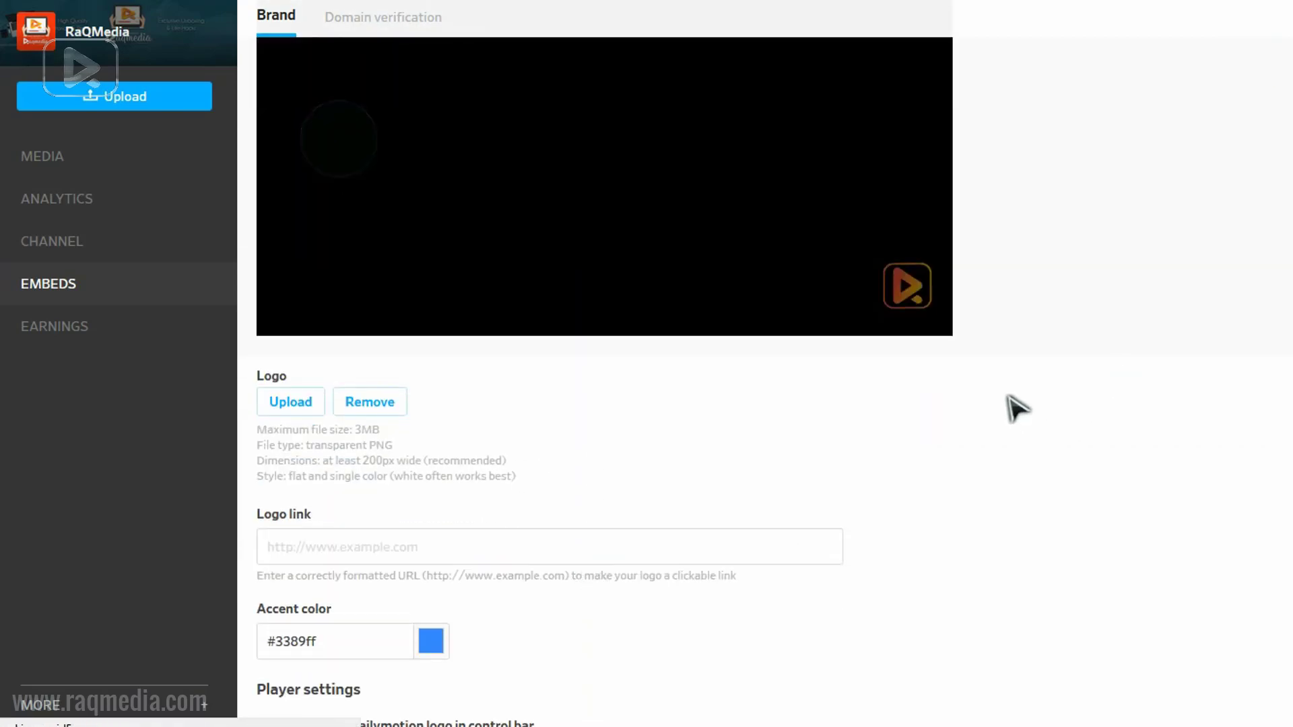
{"action": "scroll", "coordinate": [1002, 414], "scroll_direction": "up", "scroll_amount": 3}
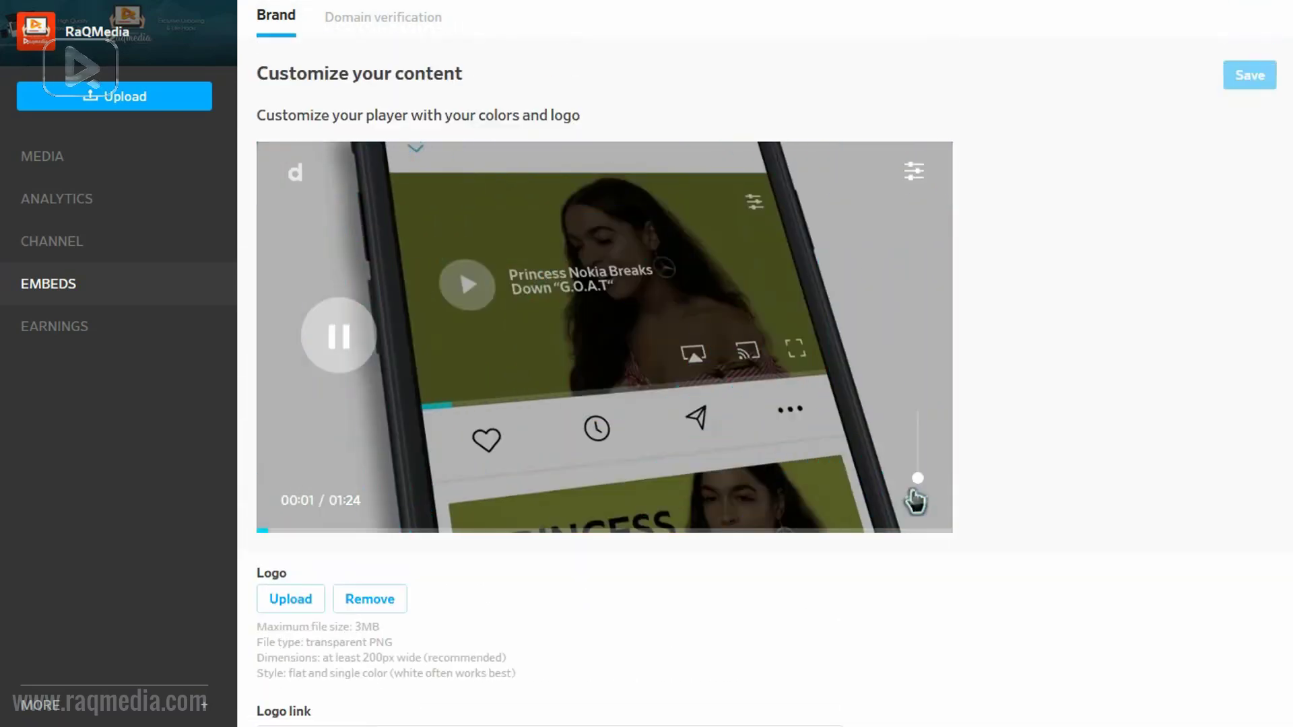
{"action": "mouse_move", "coordinate": [908, 463]}
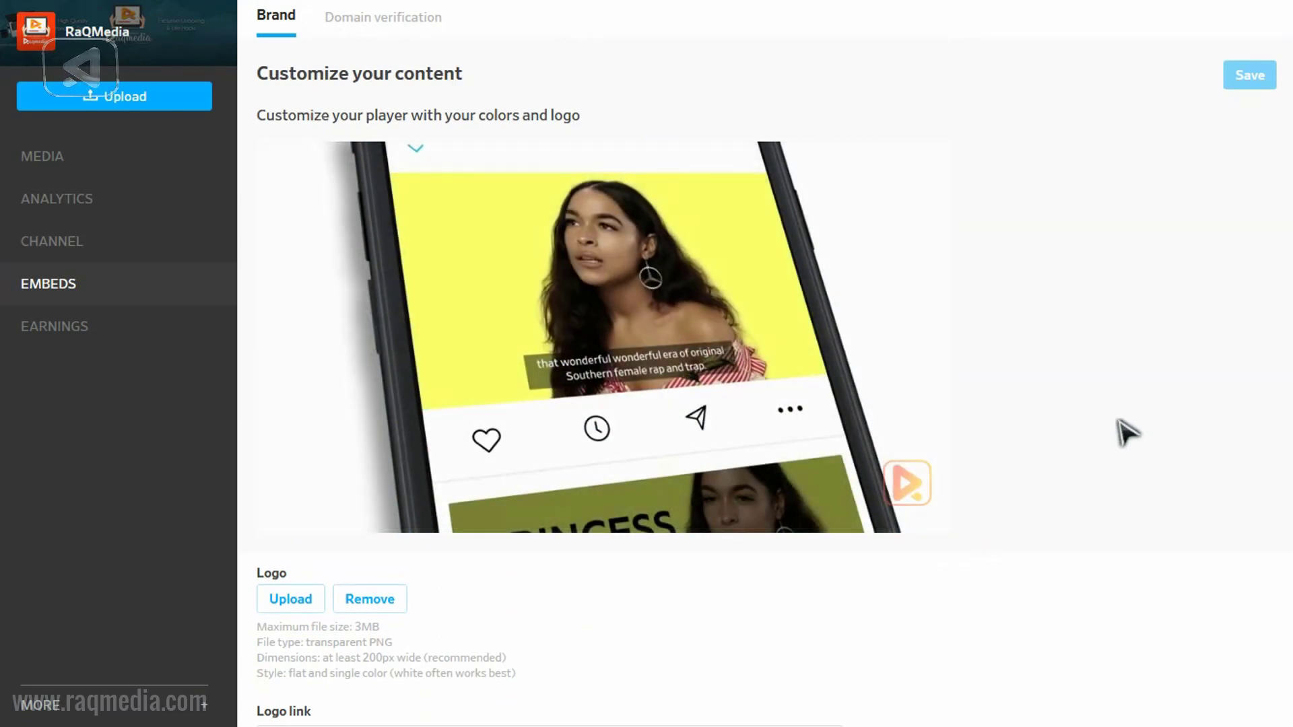
{"action": "scroll", "coordinate": [1037, 611], "scroll_direction": "down", "scroll_amount": 7}
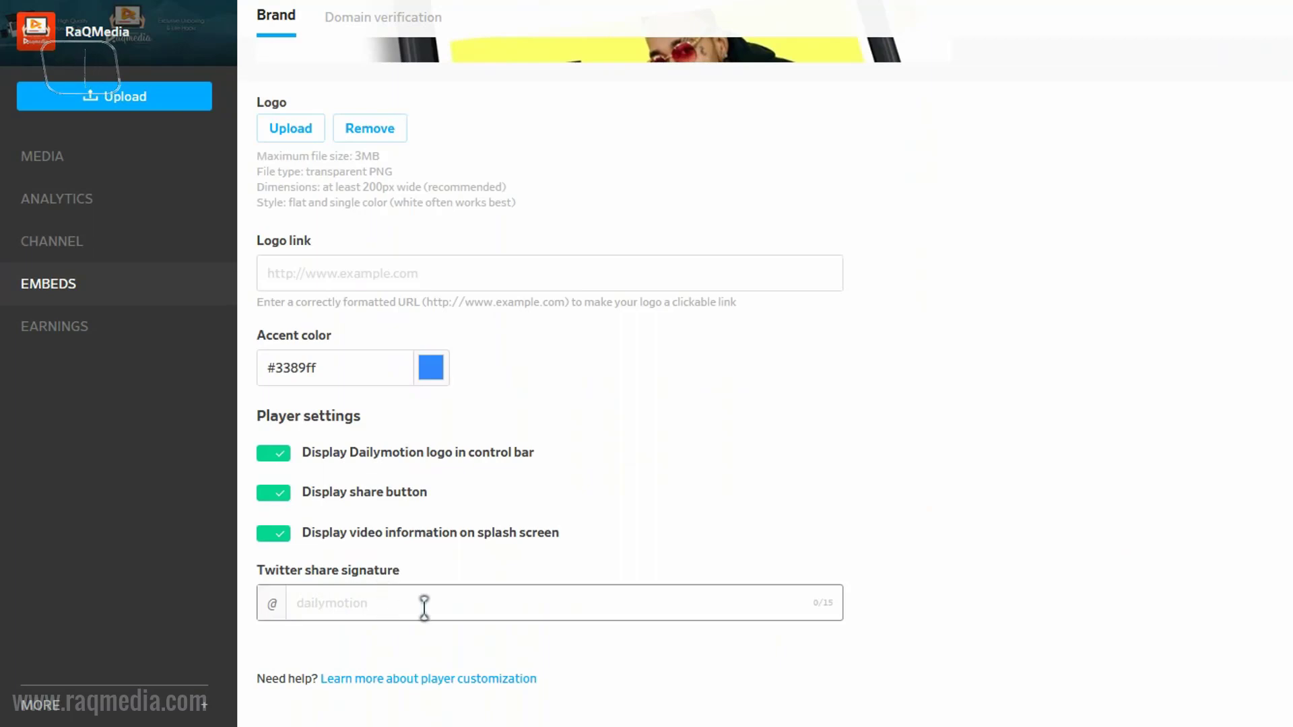
Add the site ww.raqmedia.com under the embeds' domain verification settings
{"action": "scroll", "coordinate": [1105, 554], "scroll_direction": "up", "scroll_amount": 7}
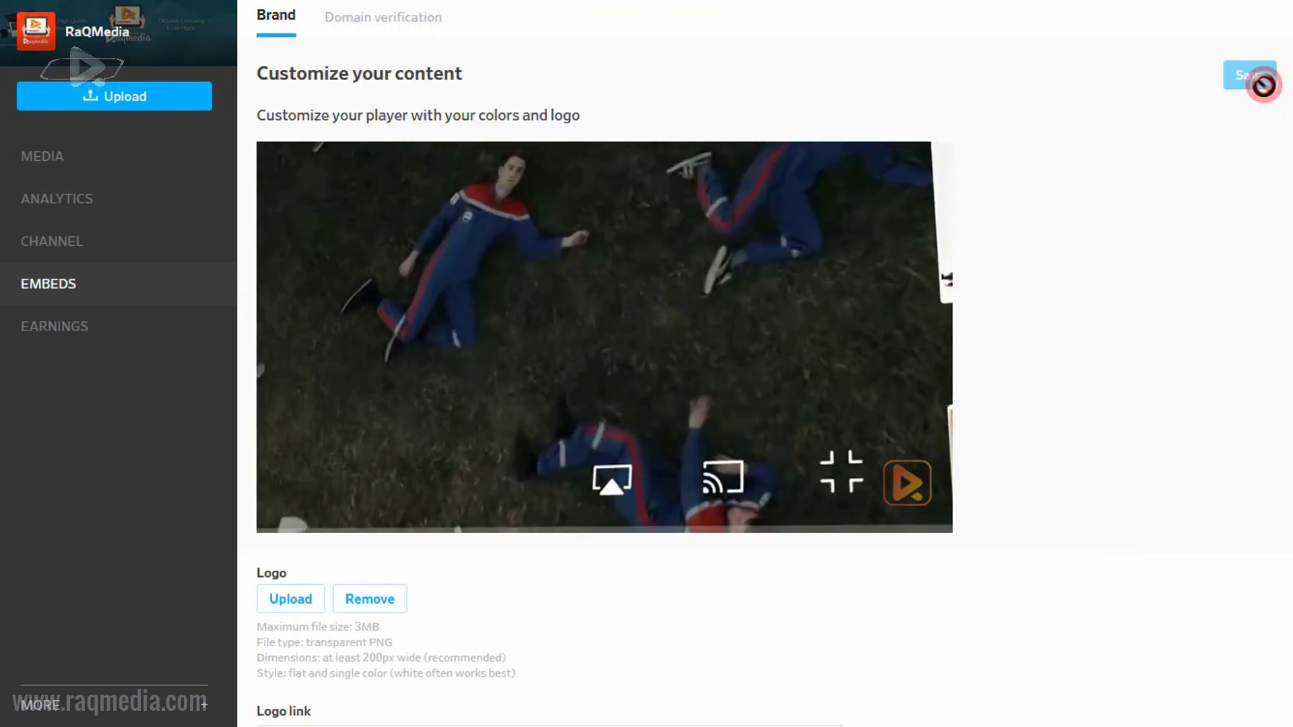
{"action": "left_click", "coordinate": [376, 20]}
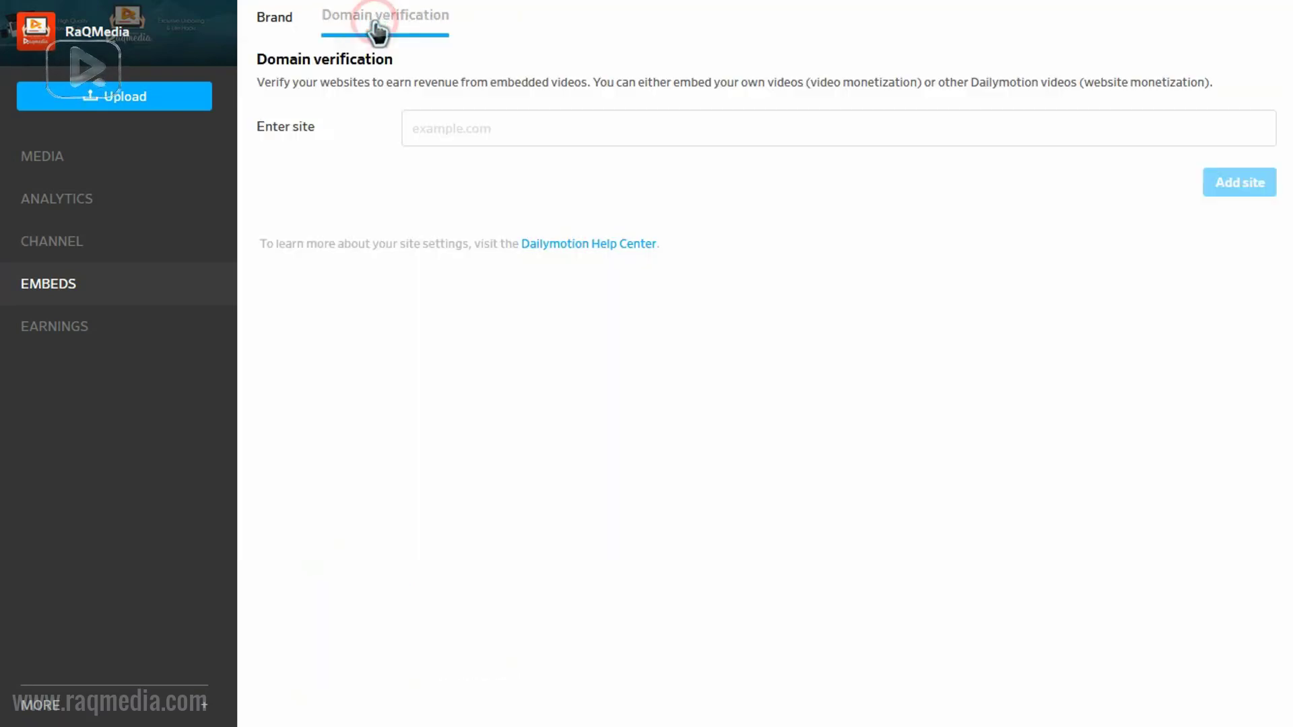
{"action": "left_click", "coordinate": [525, 133]}
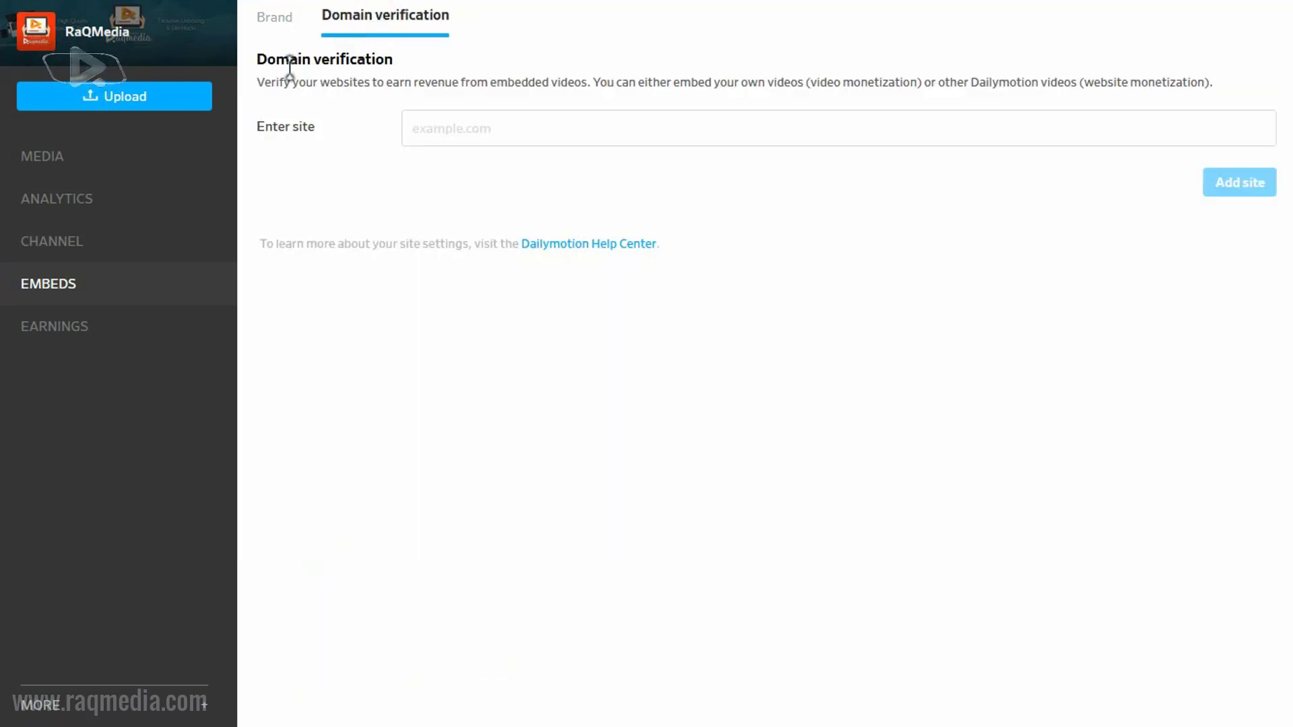
{"action": "left_click", "coordinate": [553, 126]}
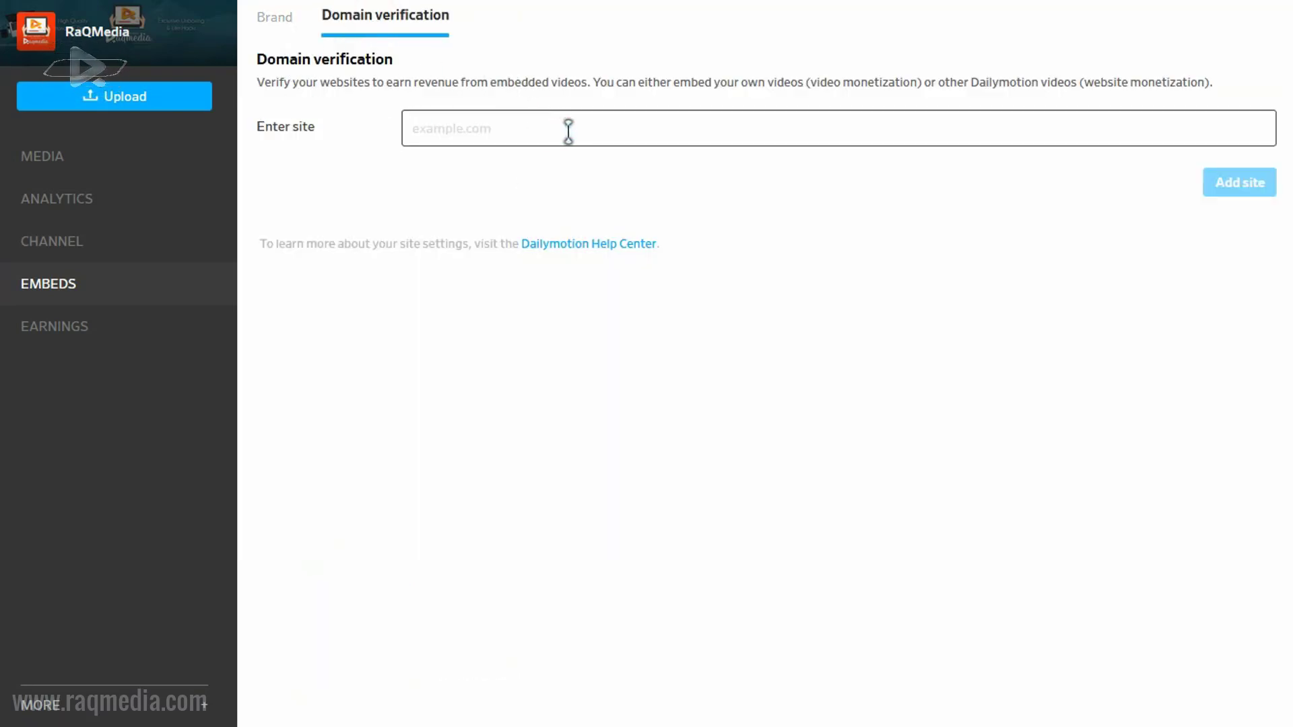
{"action": "left_click", "coordinate": [560, 124]}
{"action": "type", "text": "ww.raqmedia.com"}
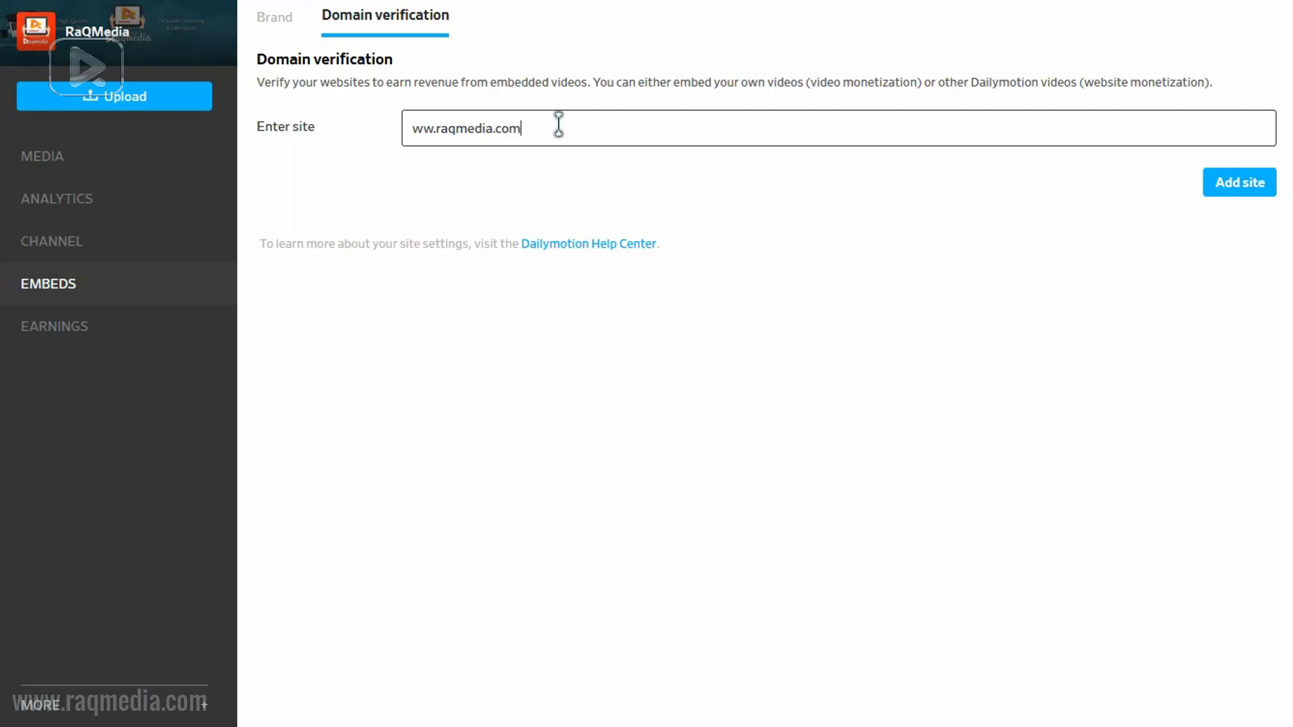
{"action": "left_click", "coordinate": [1228, 193]}
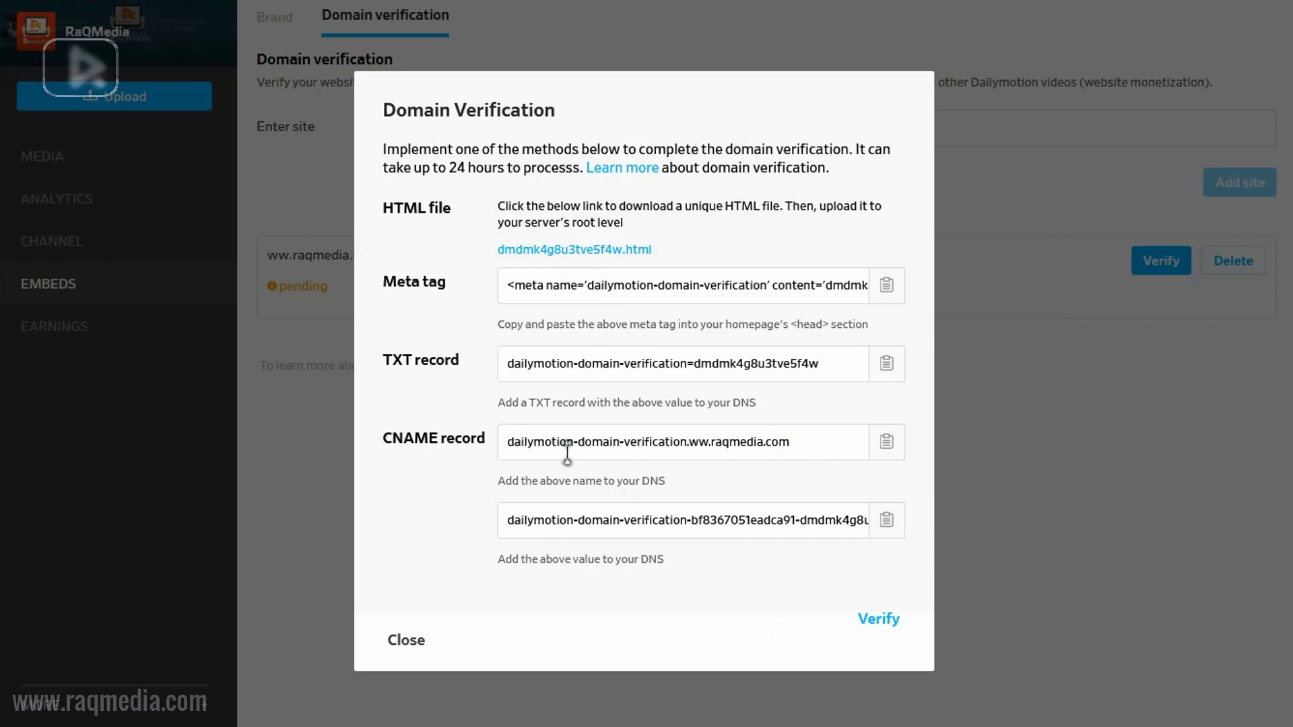
Copy the domain verification meta tag, review the HTML file, TXT and CNAME methods, and close the verification details
{"action": "left_click", "coordinate": [608, 287]}
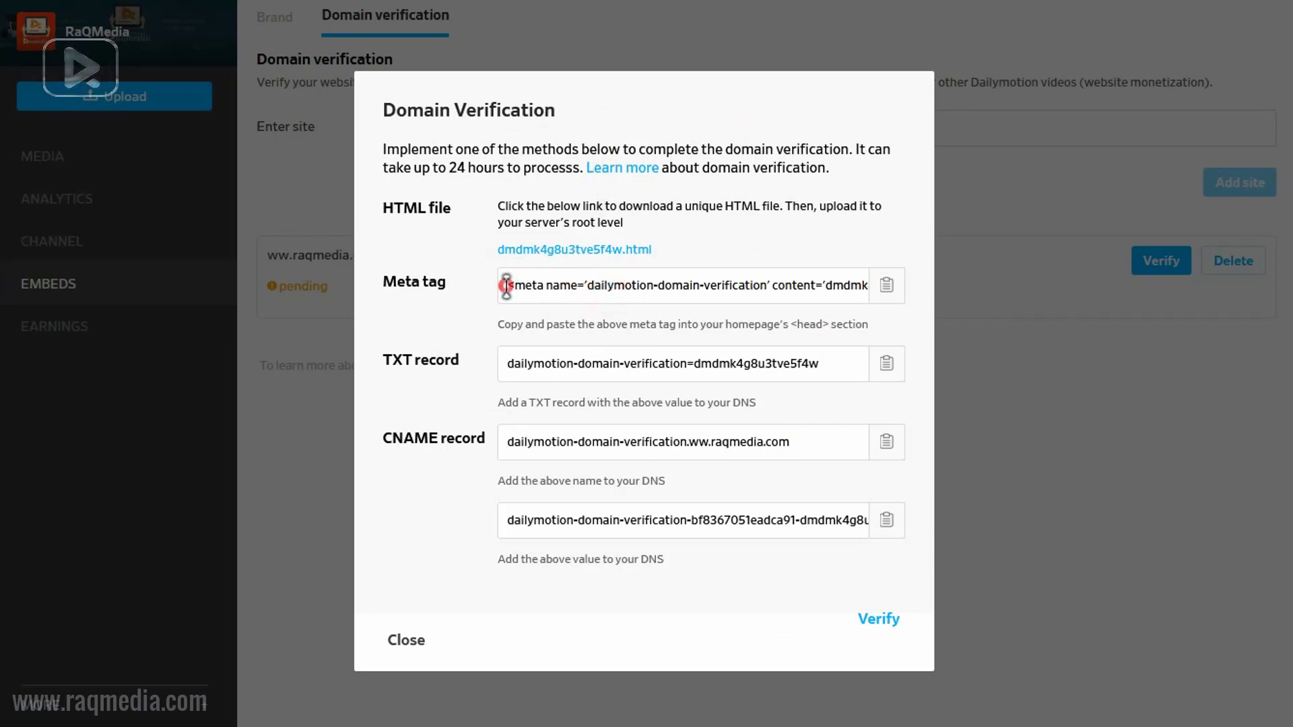
{"action": "left_click", "coordinate": [886, 285]}
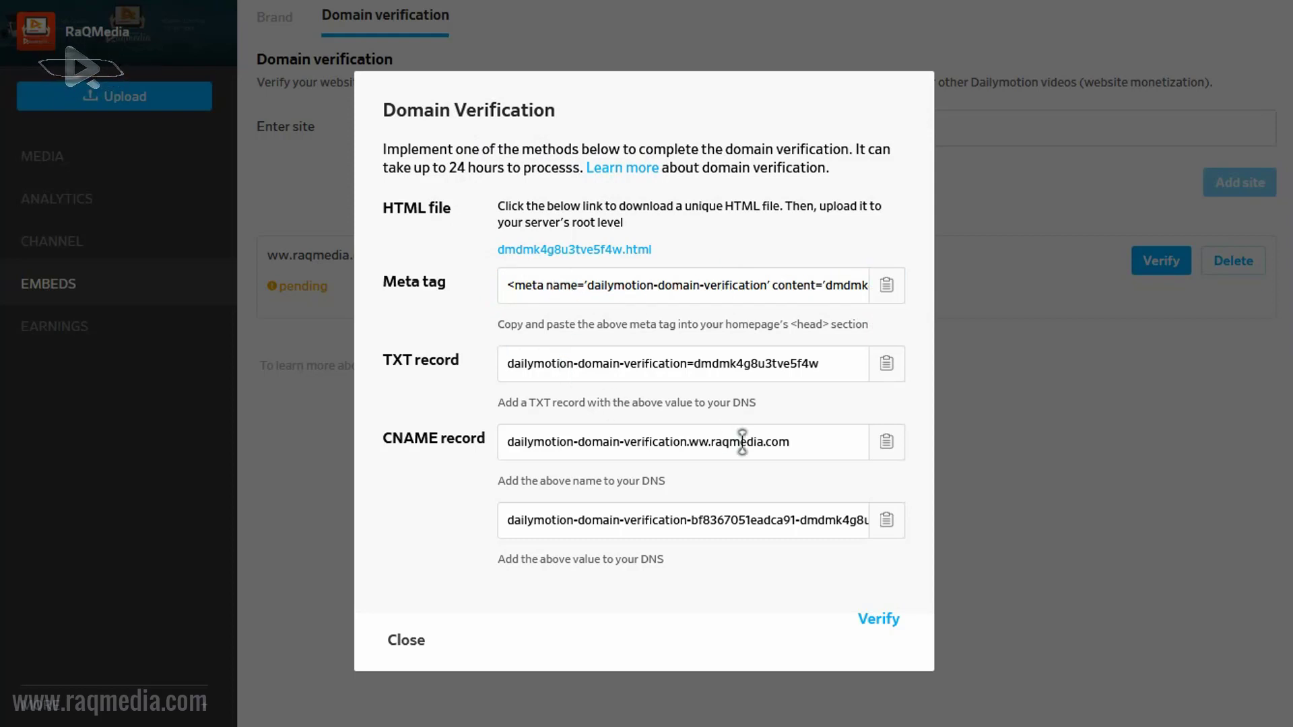
{"action": "scroll", "coordinate": [738, 398], "scroll_direction": "down", "scroll_amount": 1}
{"action": "scroll", "coordinate": [629, 297], "scroll_direction": "up", "scroll_amount": 1}
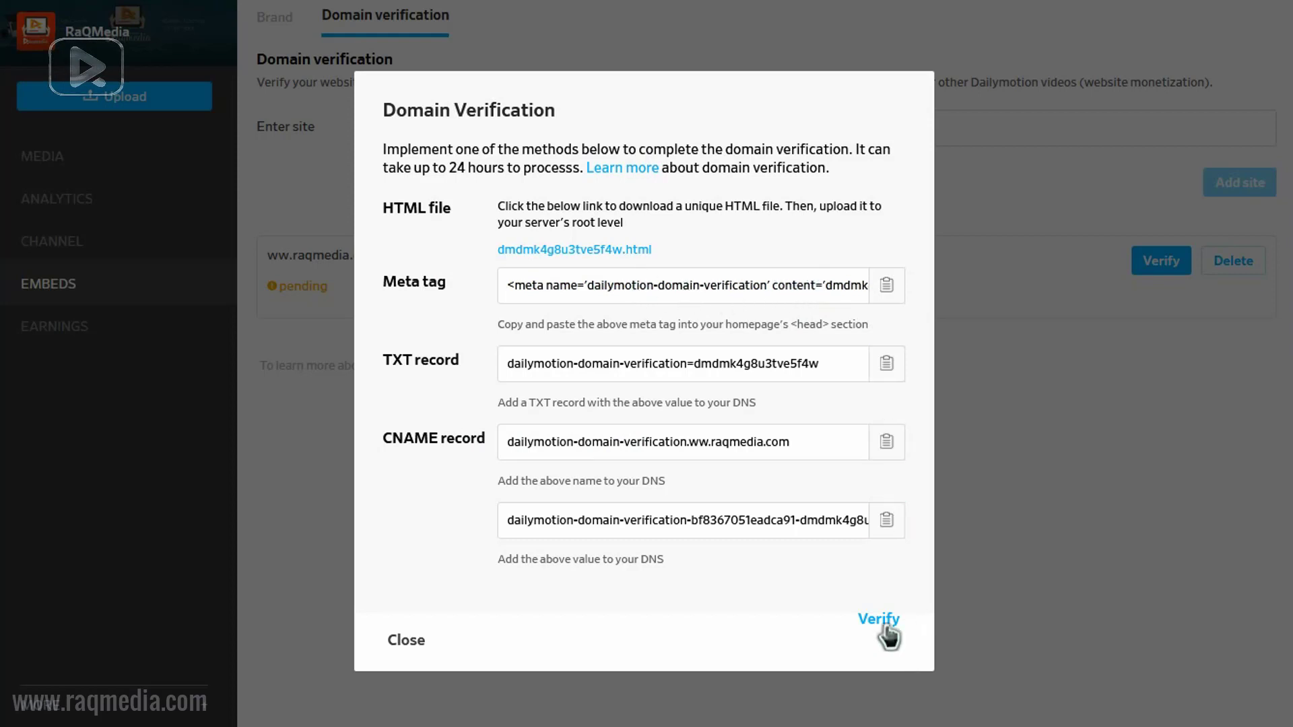
{"action": "left_click", "coordinate": [405, 638]}
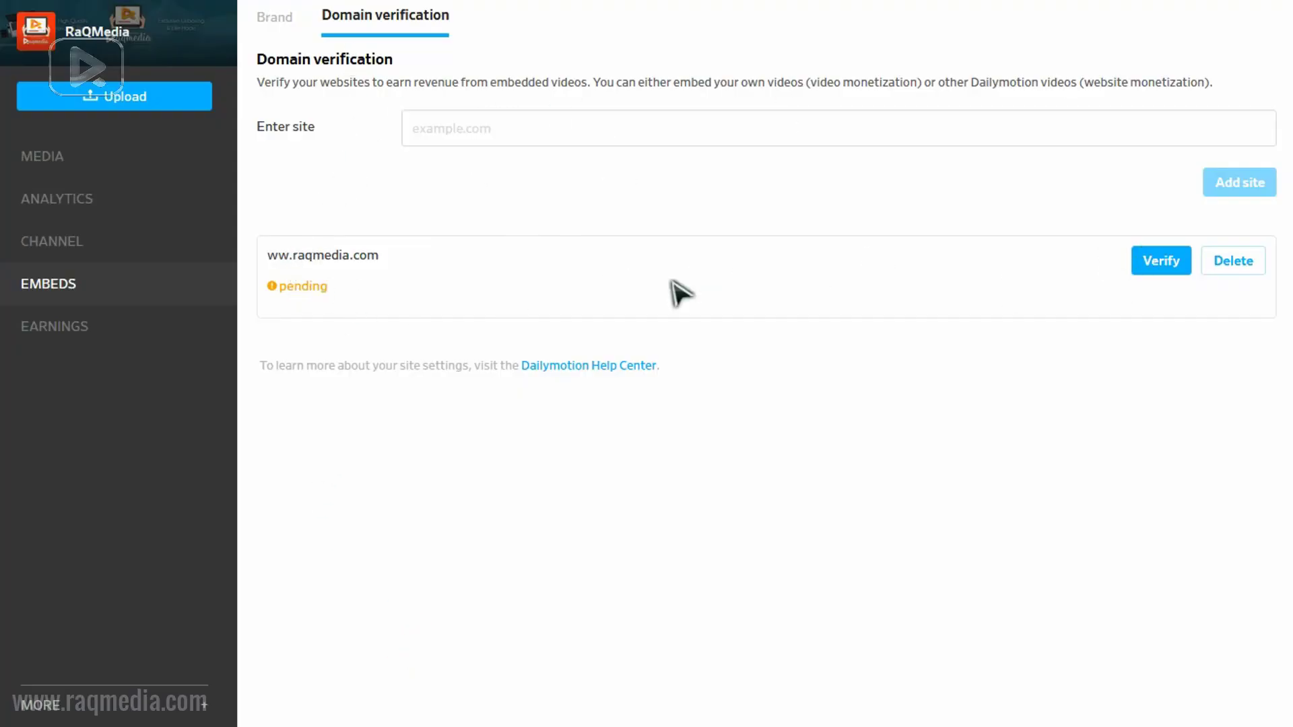
Examine the earnings payment overview, including the current balance, invoices and minimum payout amount
{"action": "left_click", "coordinate": [223, 322]}
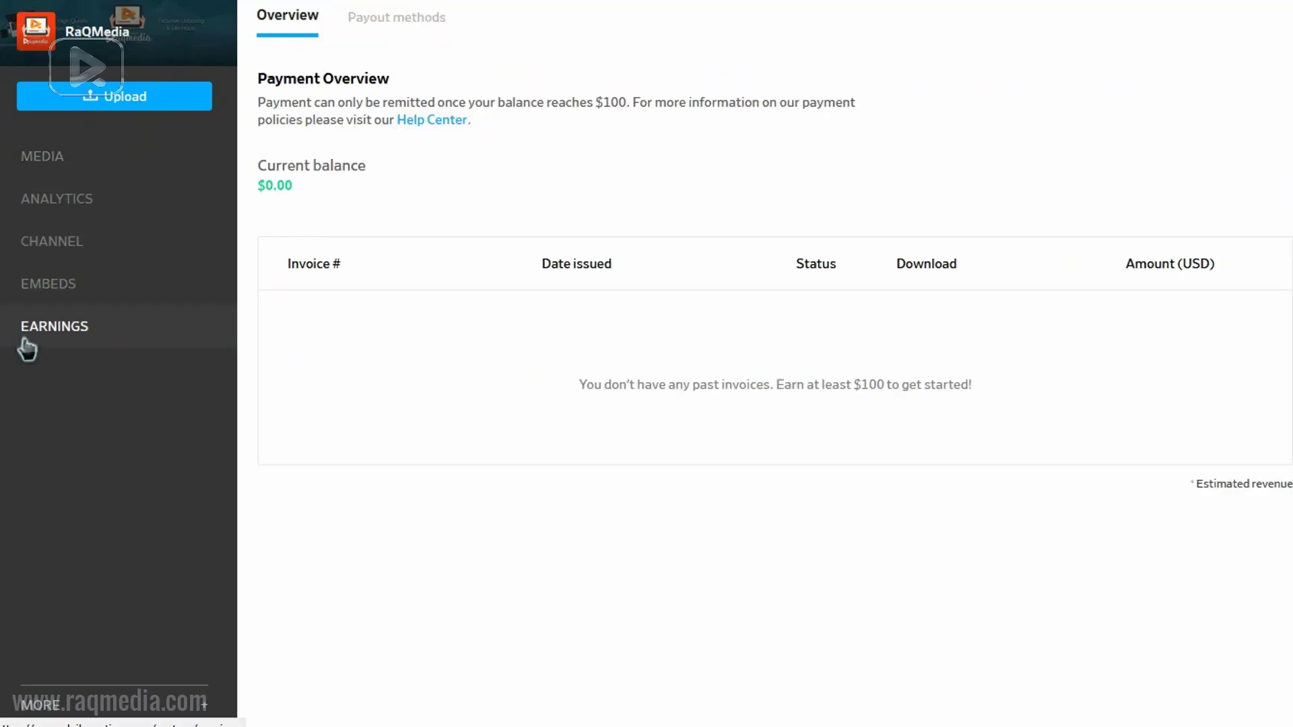
{"action": "left_click", "coordinate": [66, 329]}
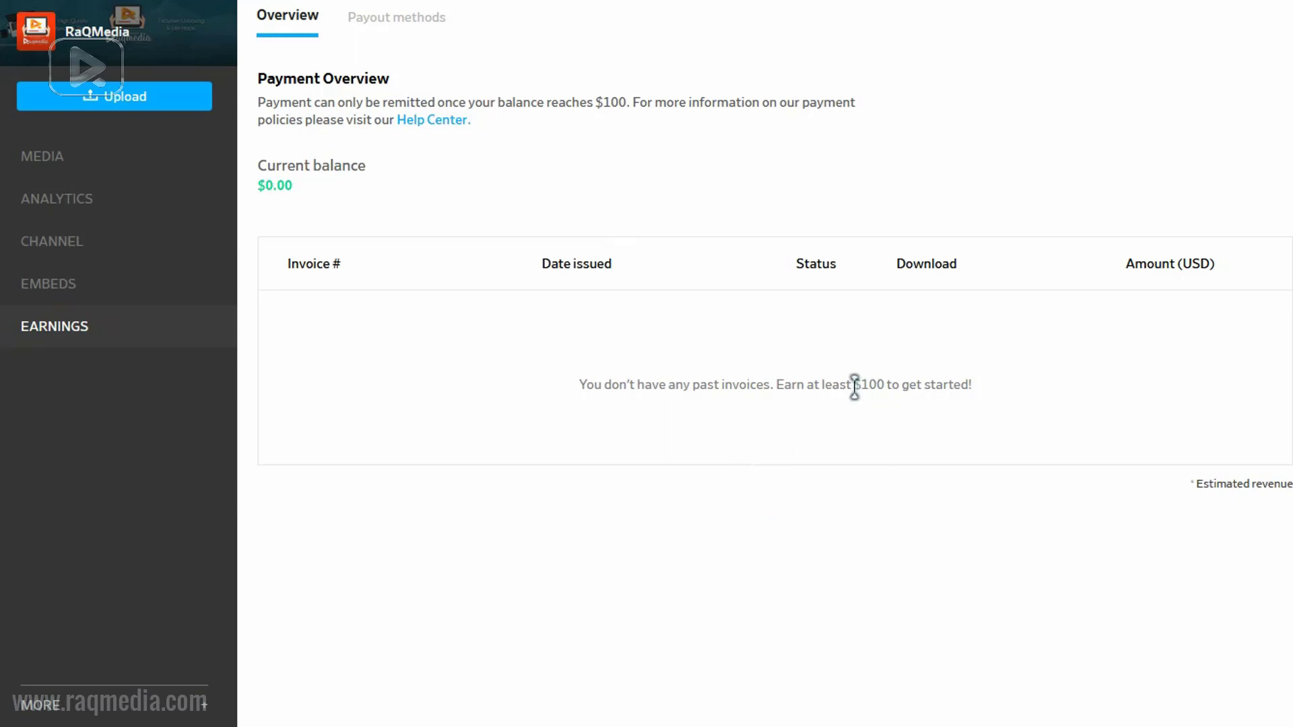
{"action": "left_click_drag", "start_coordinate": [855, 386], "coordinate": [885, 386]}
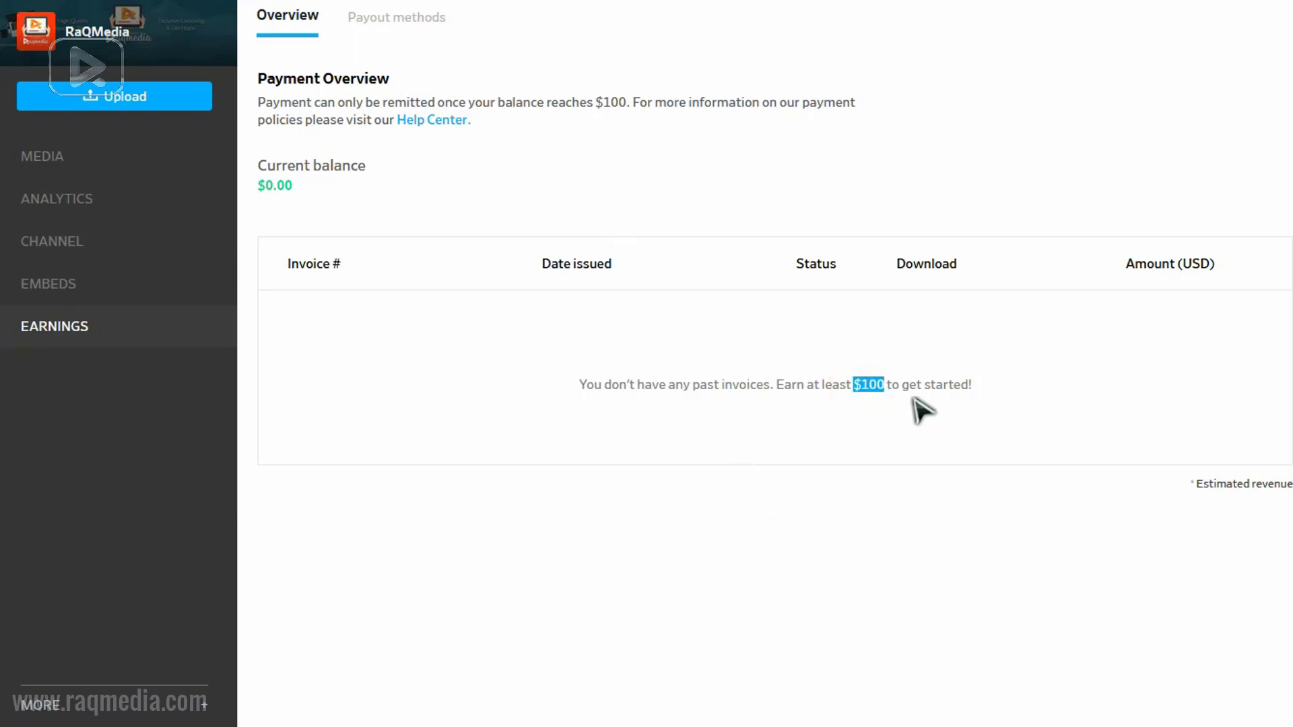
{"action": "left_click", "coordinate": [981, 427]}
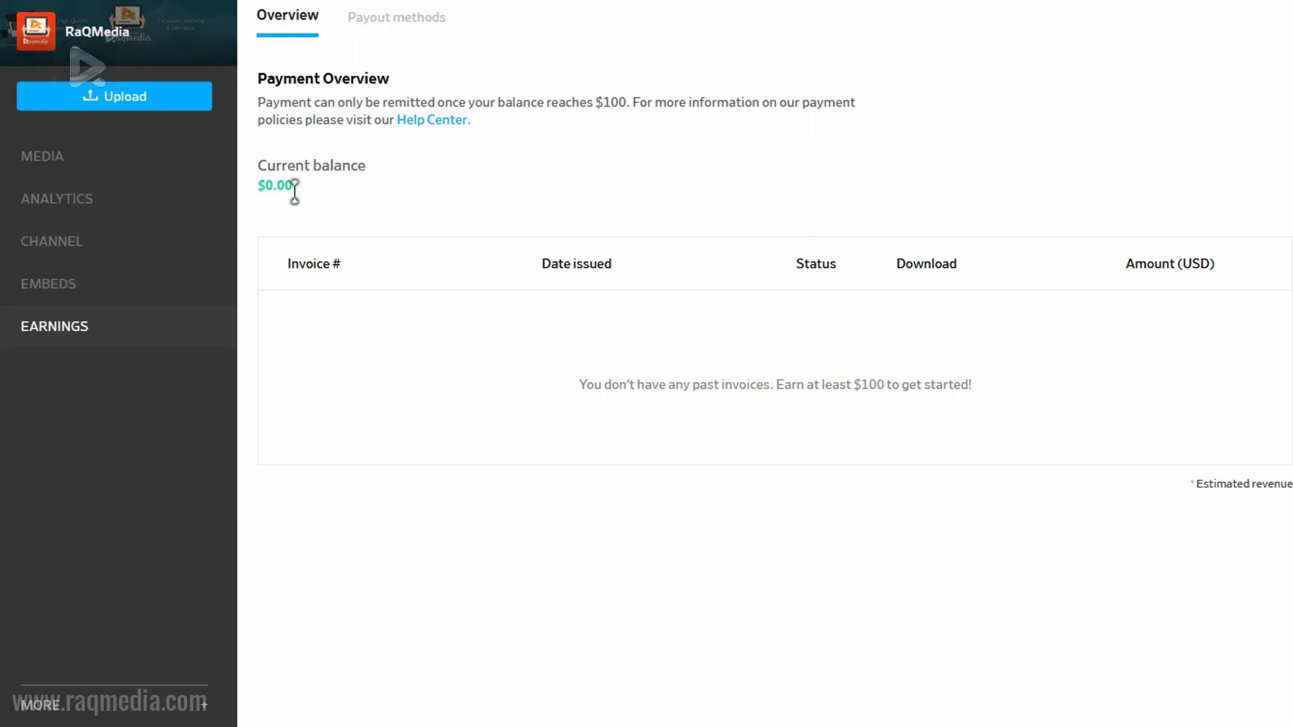
Examine the new payout method form's personal details and payment options, cancel it and return to the earnings overview
{"action": "left_click", "coordinate": [404, 24]}
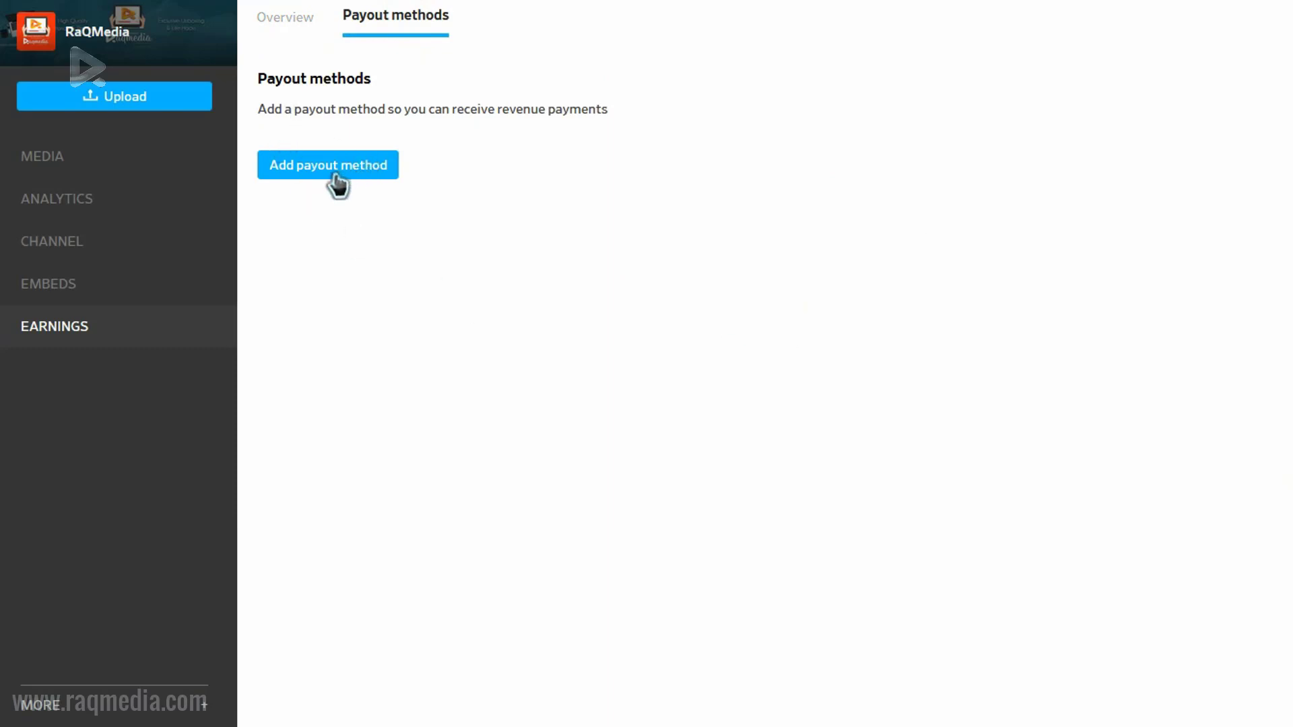
{"action": "left_click", "coordinate": [369, 172]}
{"action": "scroll", "coordinate": [354, 539], "scroll_direction": "down", "scroll_amount": 1}
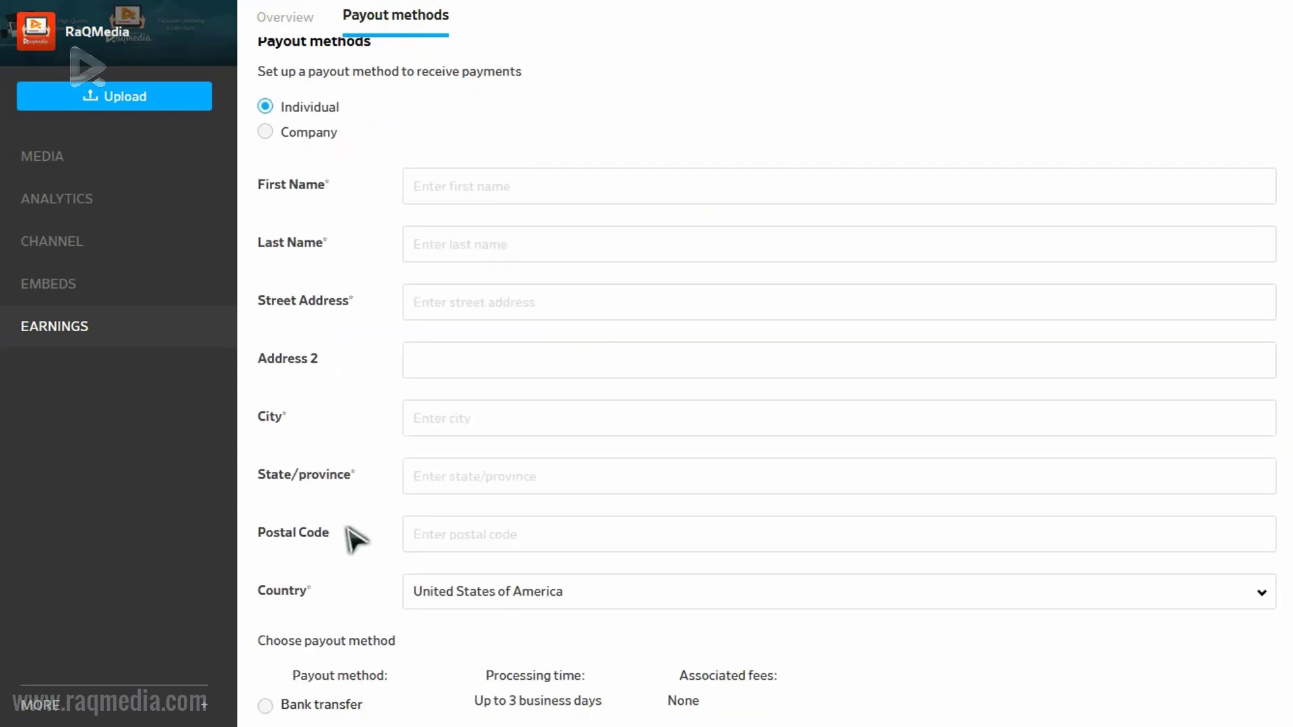
{"action": "scroll", "coordinate": [354, 539], "scroll_direction": "down", "scroll_amount": 4}
{"action": "scroll", "coordinate": [384, 585], "scroll_direction": "up", "scroll_amount": 5}
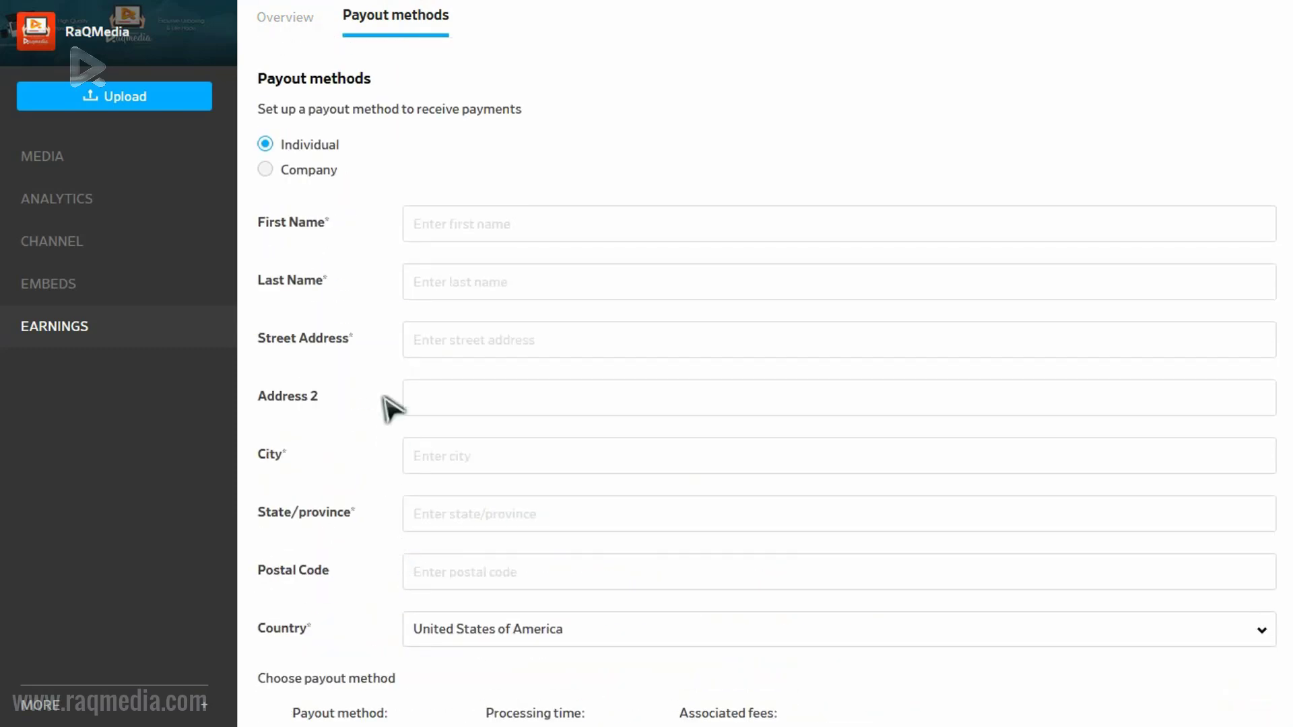
{"action": "scroll", "coordinate": [1002, 491], "scroll_direction": "down", "scroll_amount": 5}
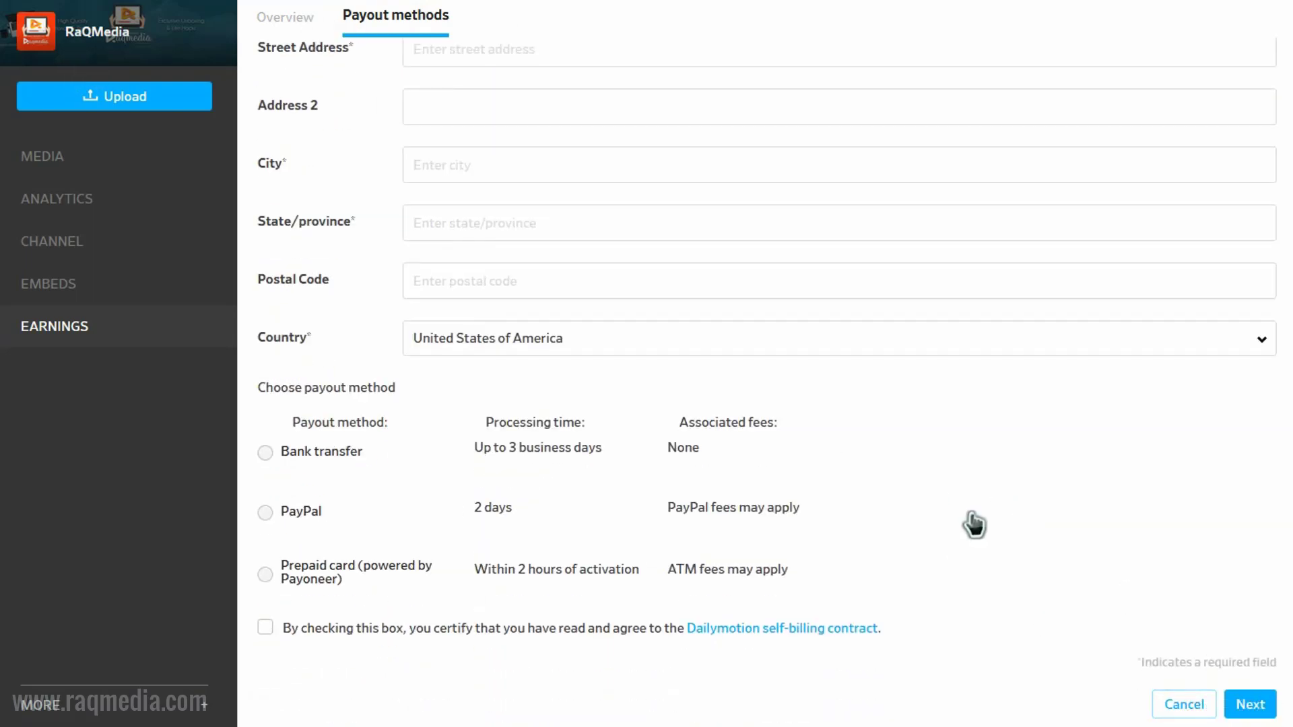
{"action": "scroll", "coordinate": [1078, 606], "scroll_direction": "up", "scroll_amount": 5}
{"action": "scroll", "coordinate": [1192, 635], "scroll_direction": "down", "scroll_amount": 5}
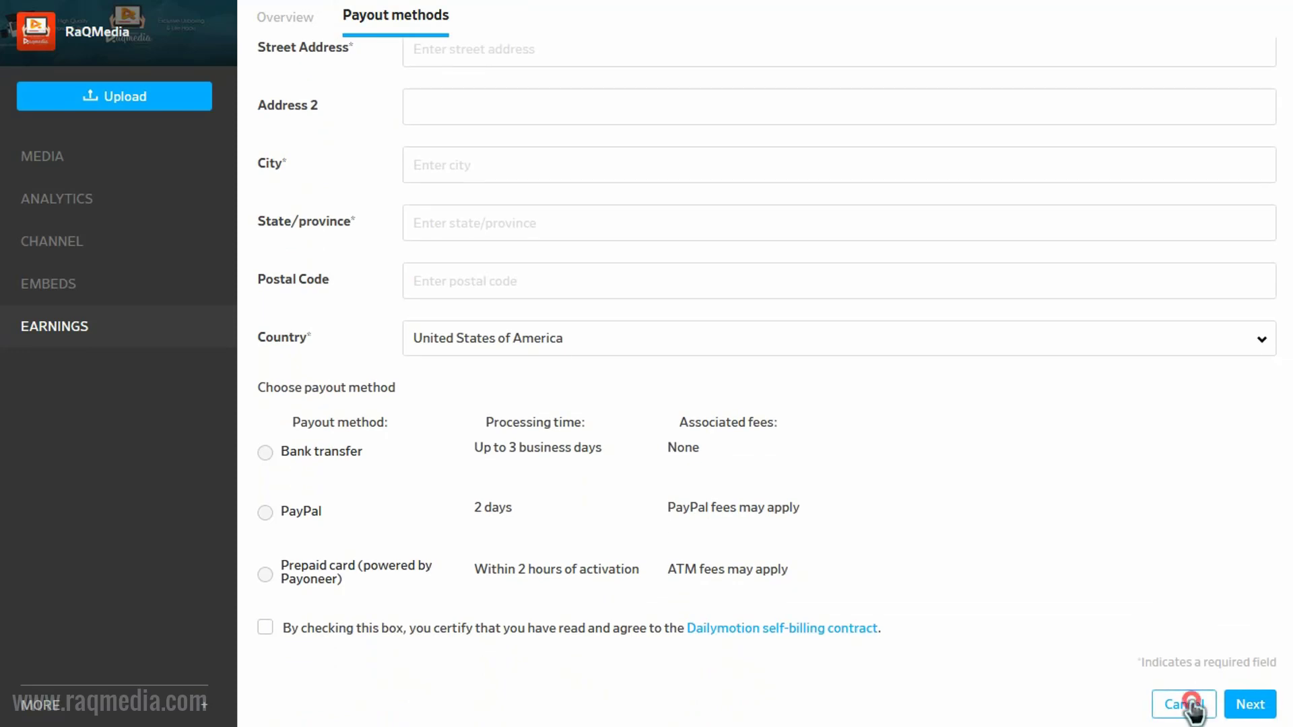
{"action": "left_click", "coordinate": [1183, 704]}
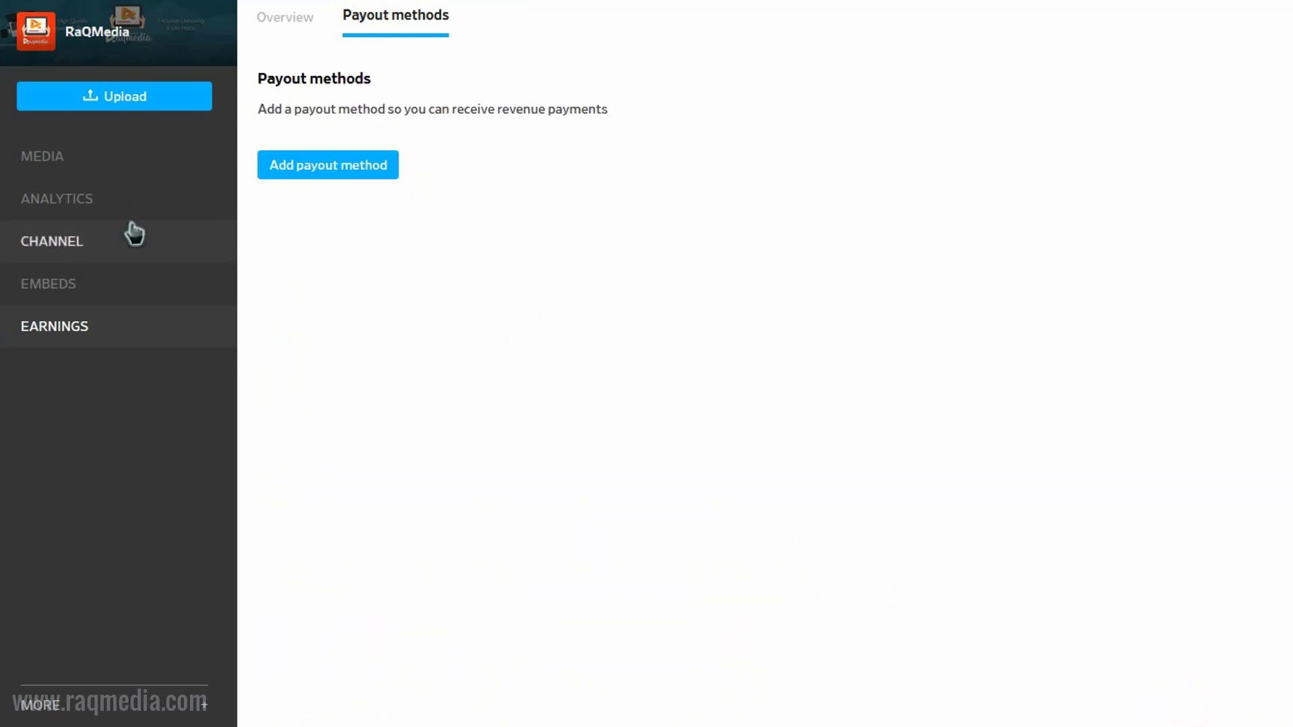
{"action": "left_click", "coordinate": [301, 32]}
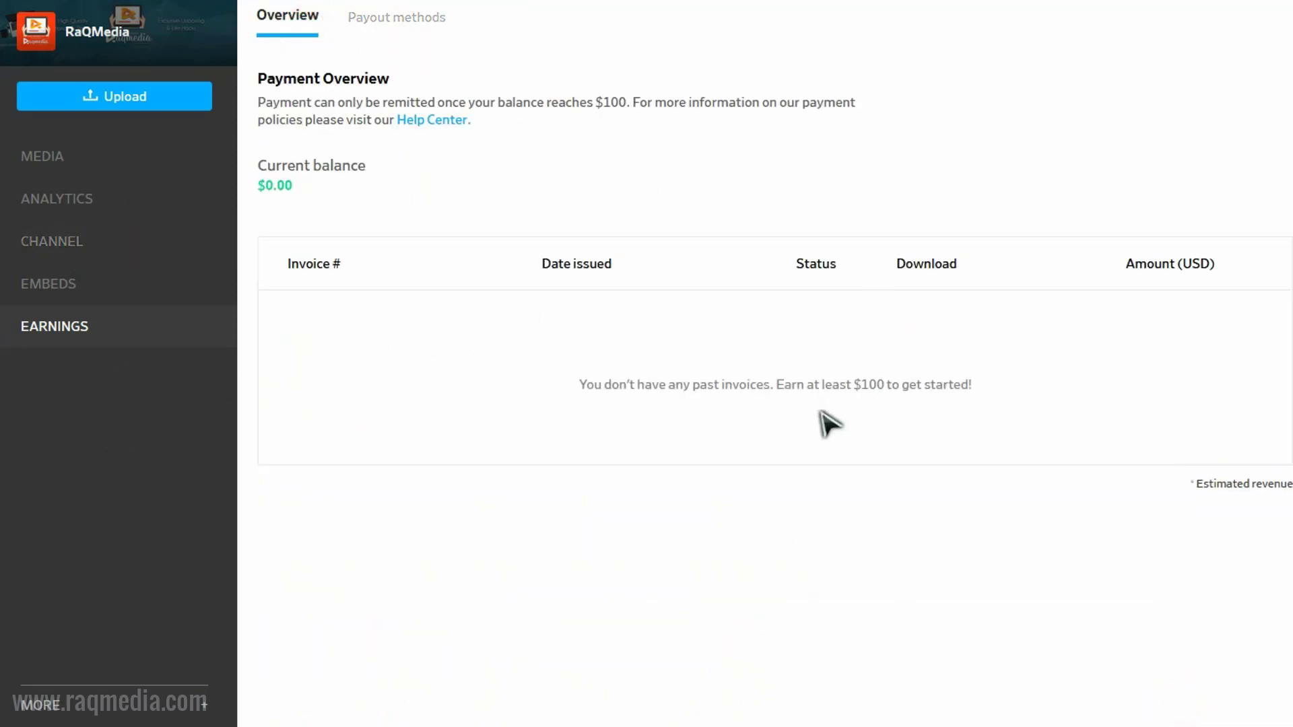